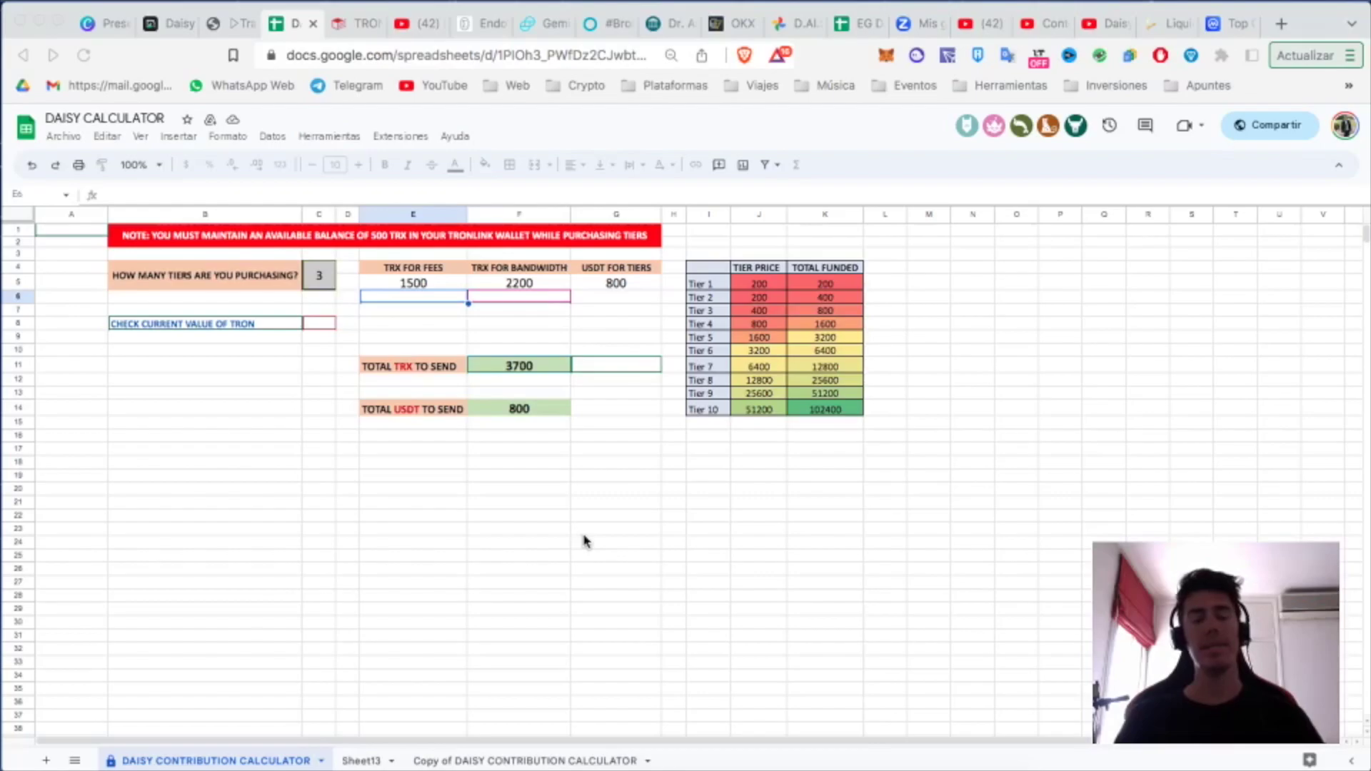
Step: Switch to the Endotech investment guide and review its Daisy links, Endotech overview, founders section and tutorial index
click(232, 23)
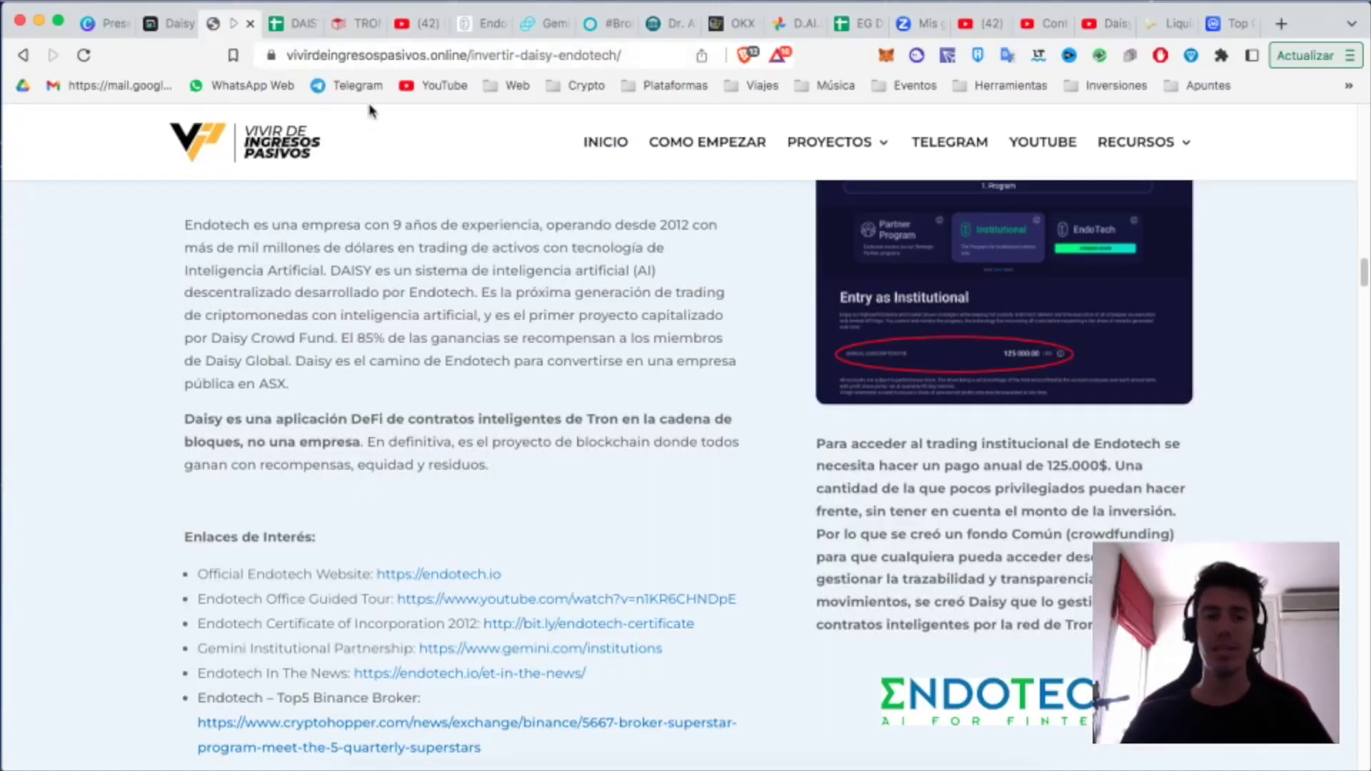
scroll(550, 402, up, 10)
scroll(550, 402, down, 3)
scroll(550, 402, down, 15)
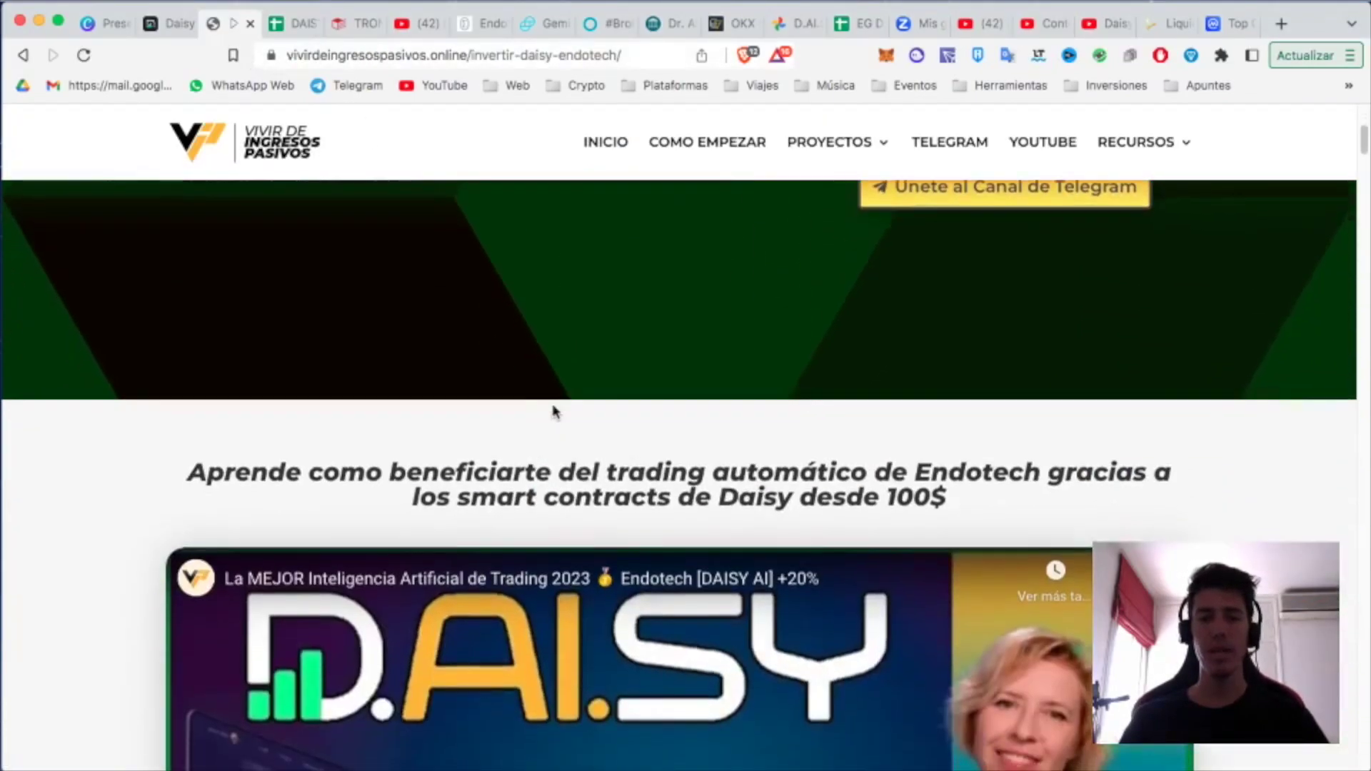
scroll(623, 454, down, 9)
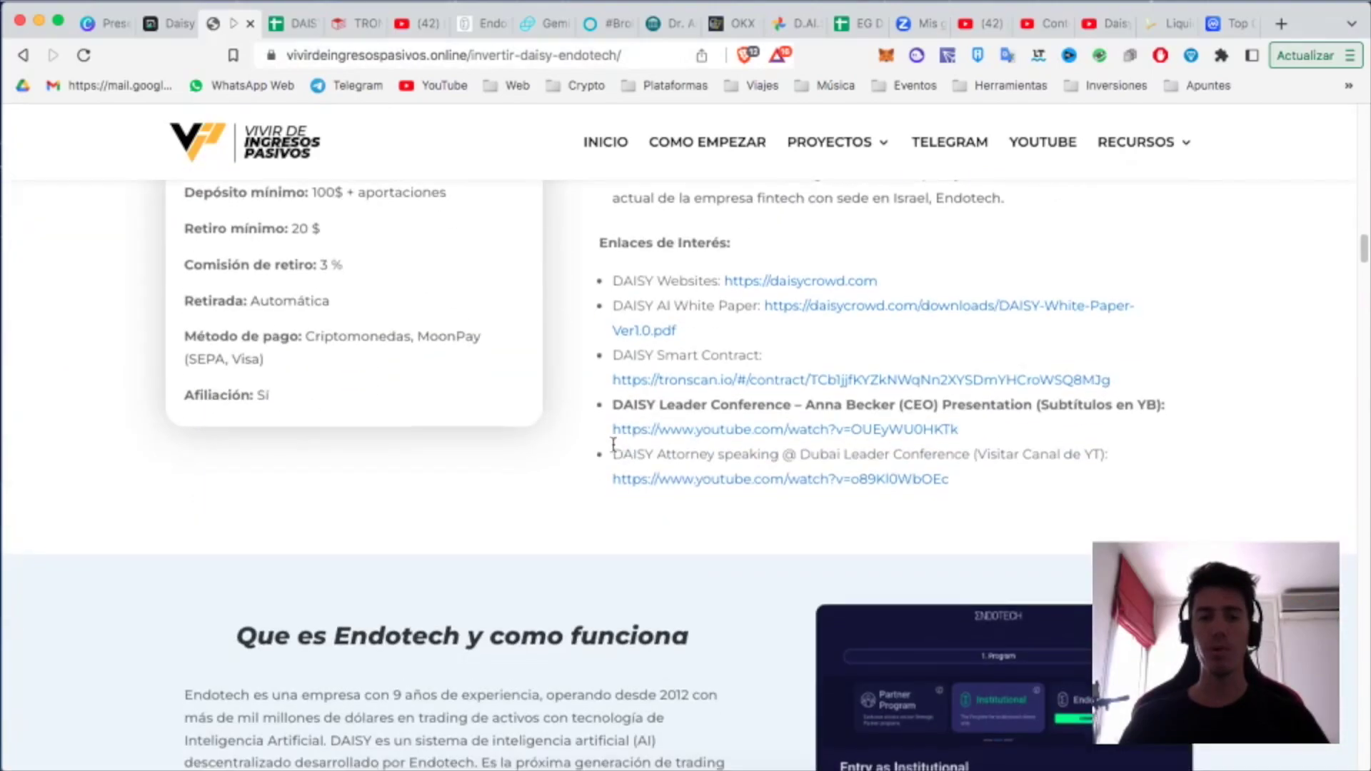
scroll(616, 447, up, 4)
scroll(582, 447, down, 3)
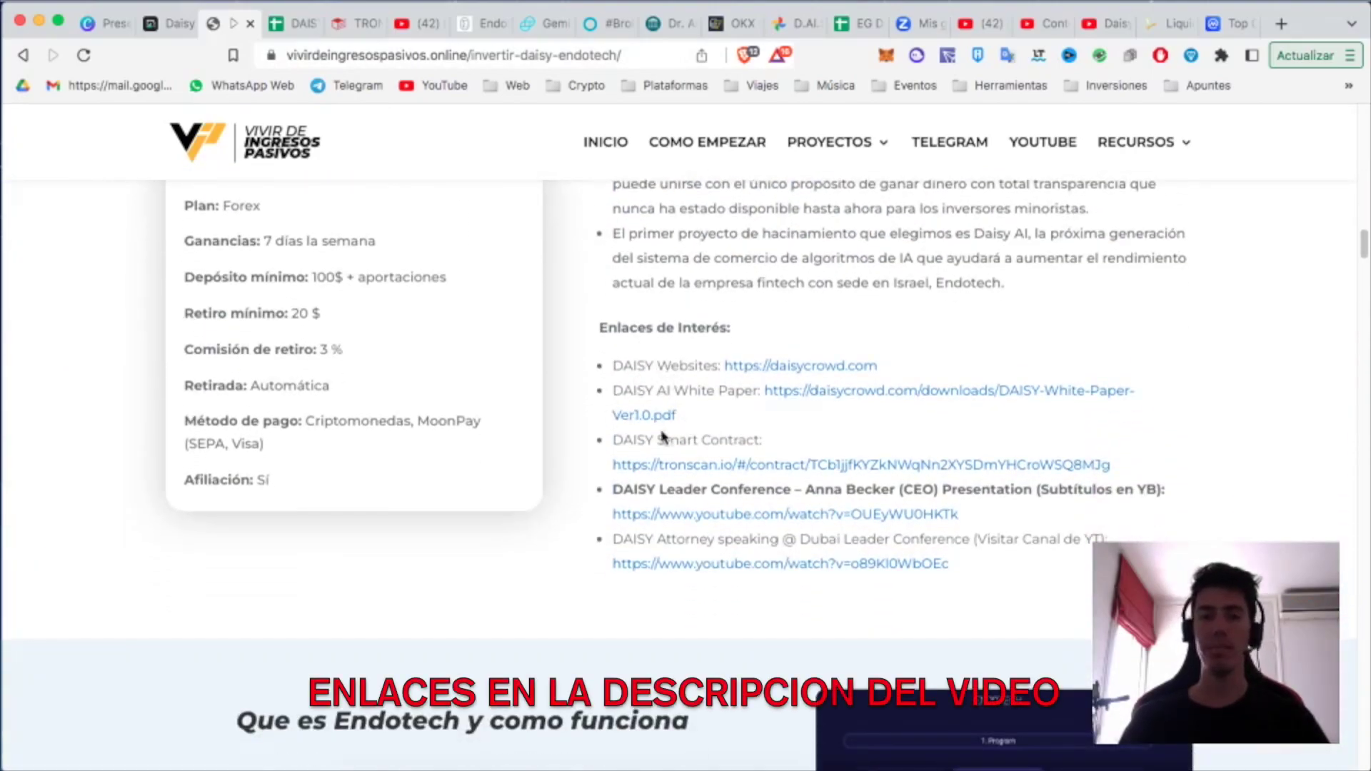
scroll(665, 475, down, 10)
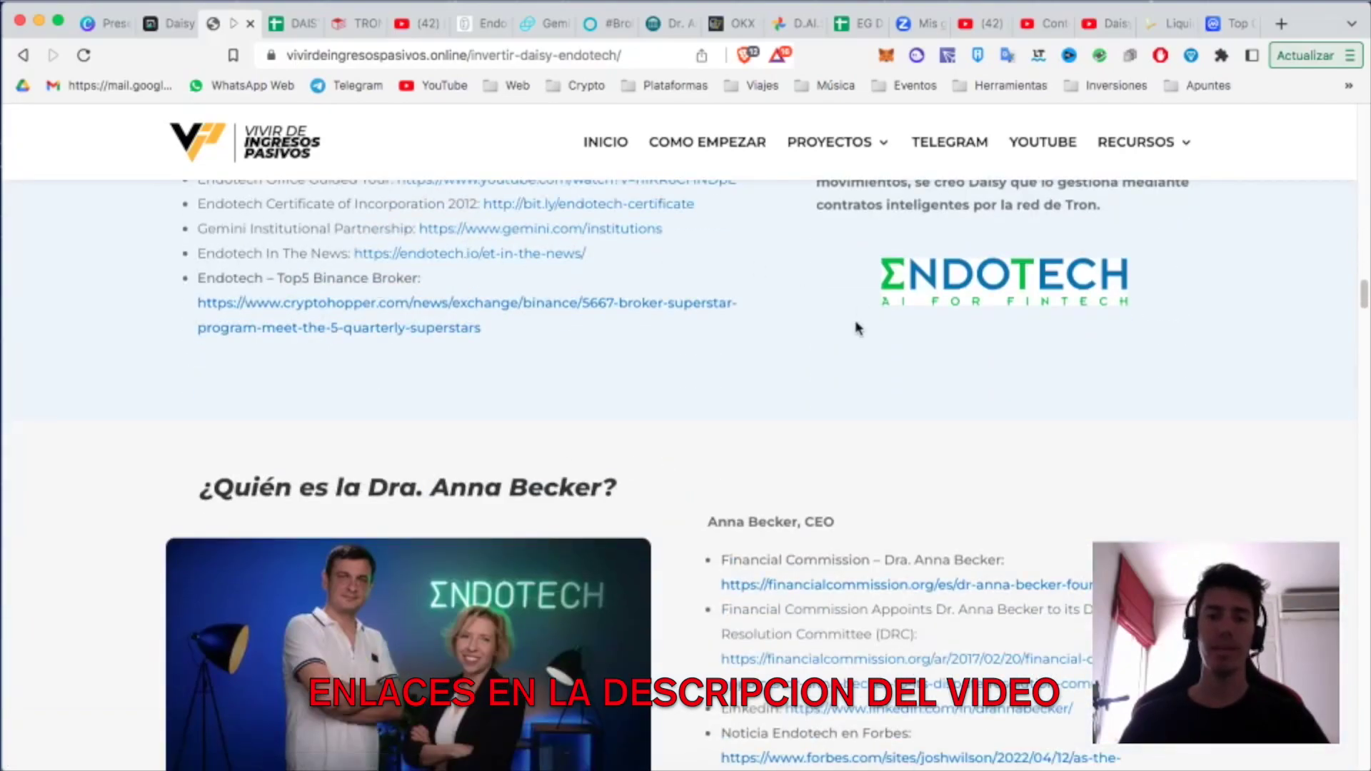
scroll(560, 550, up, 5)
scroll(717, 512, down, 12)
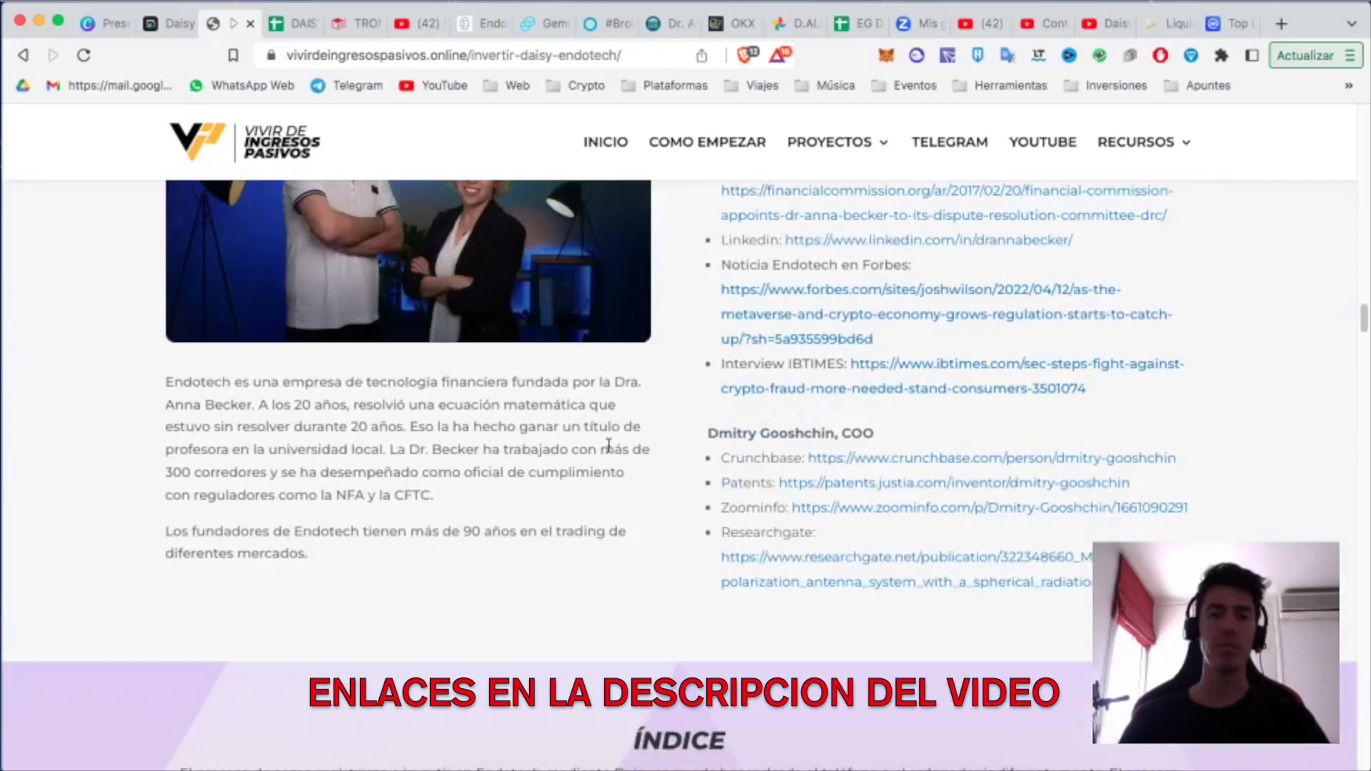
scroll(608, 445, up, 3)
scroll(622, 626, down, 5)
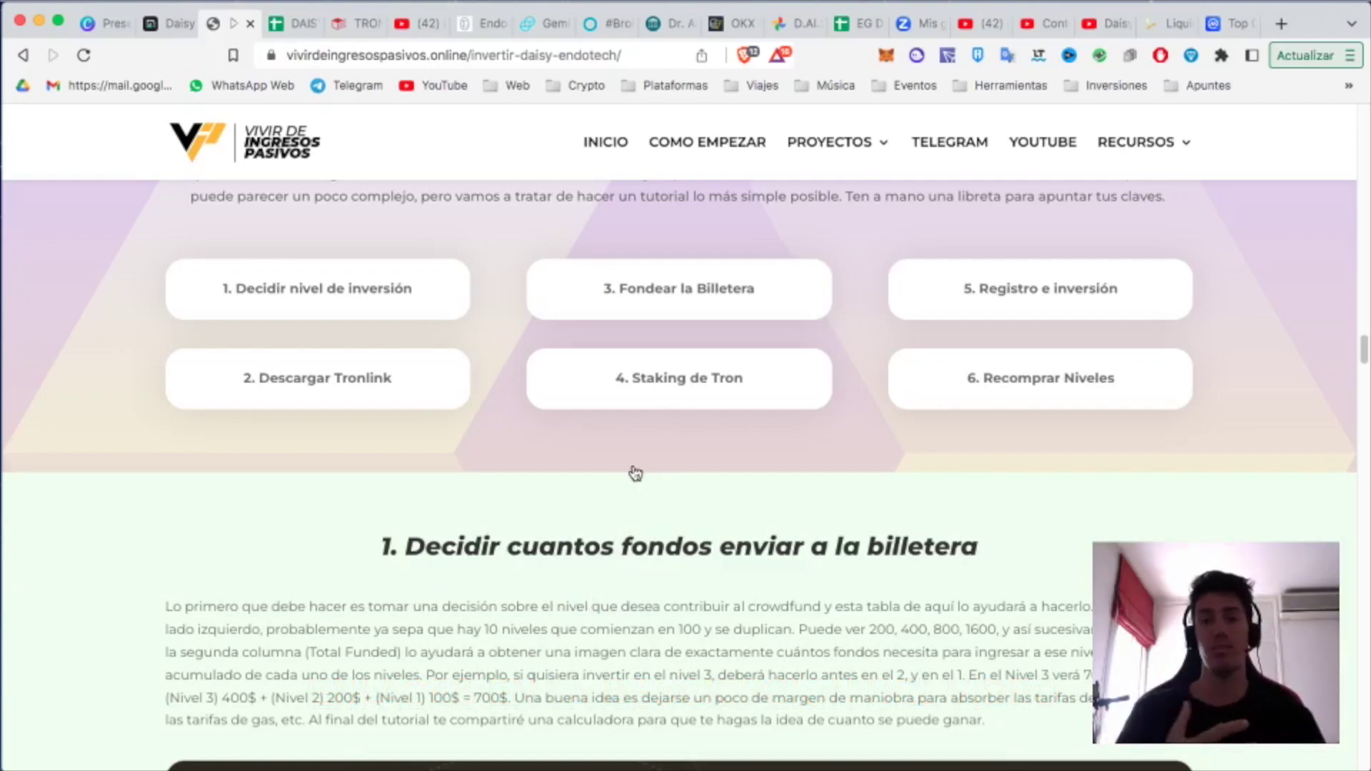
Step: Switch to the Cointelegraph article on OKX's AI integration and highlight part of its publication date and OKX in the headline
click(728, 25)
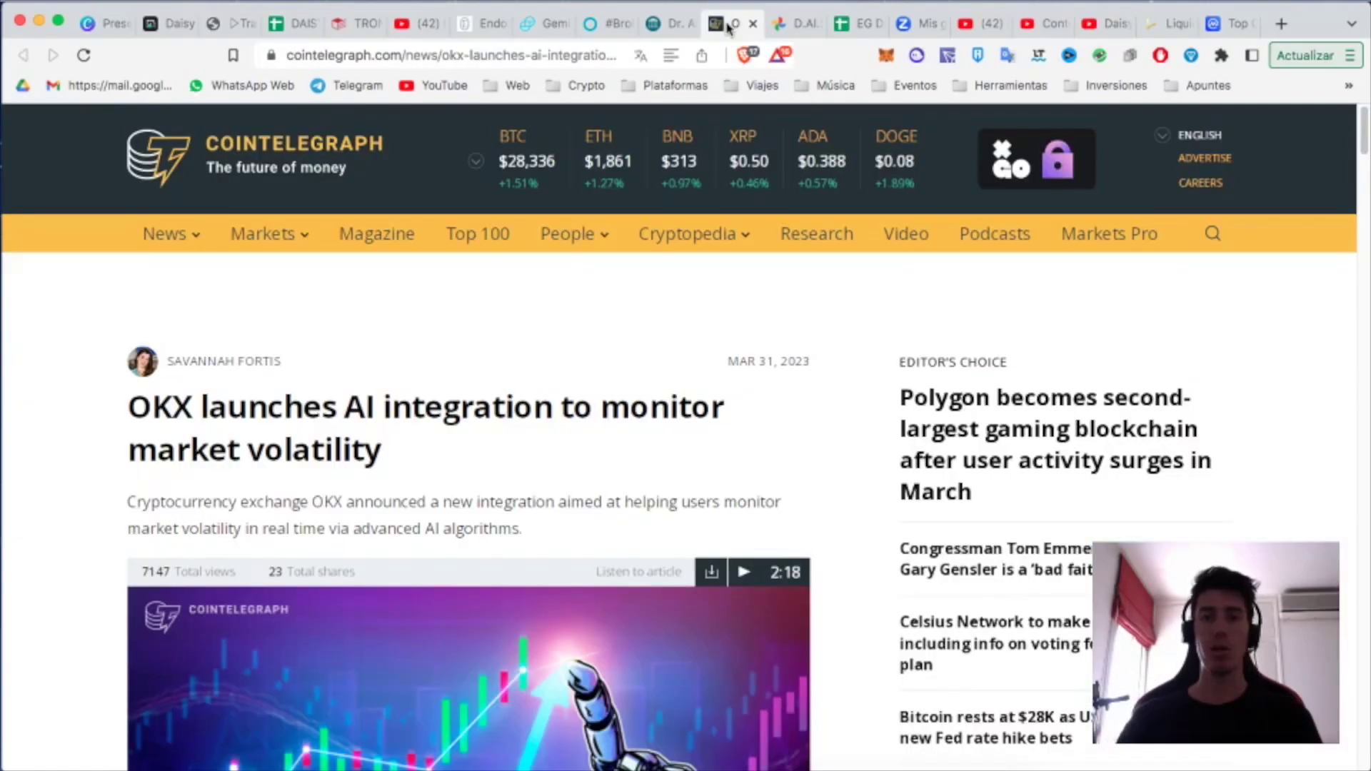
scroll(554, 388, down, 1)
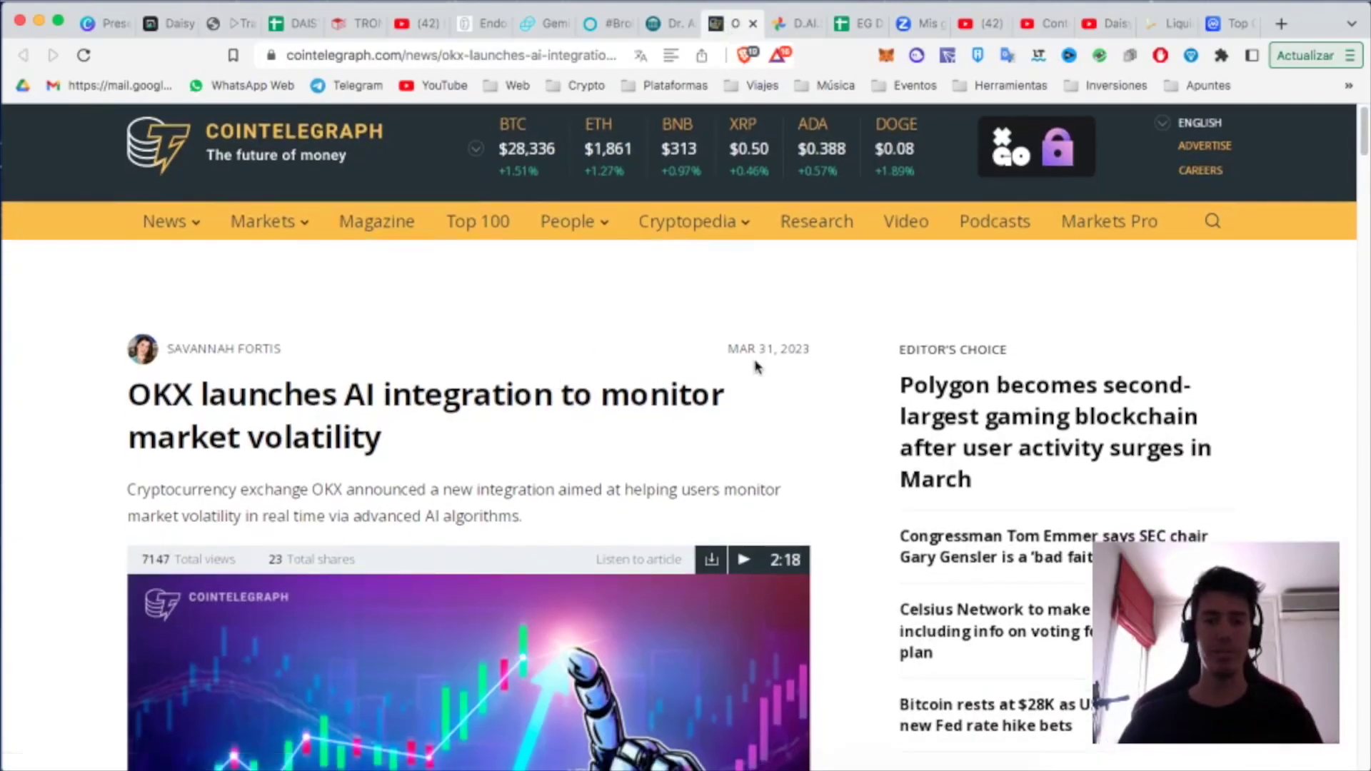
drag(740, 348, 767, 349)
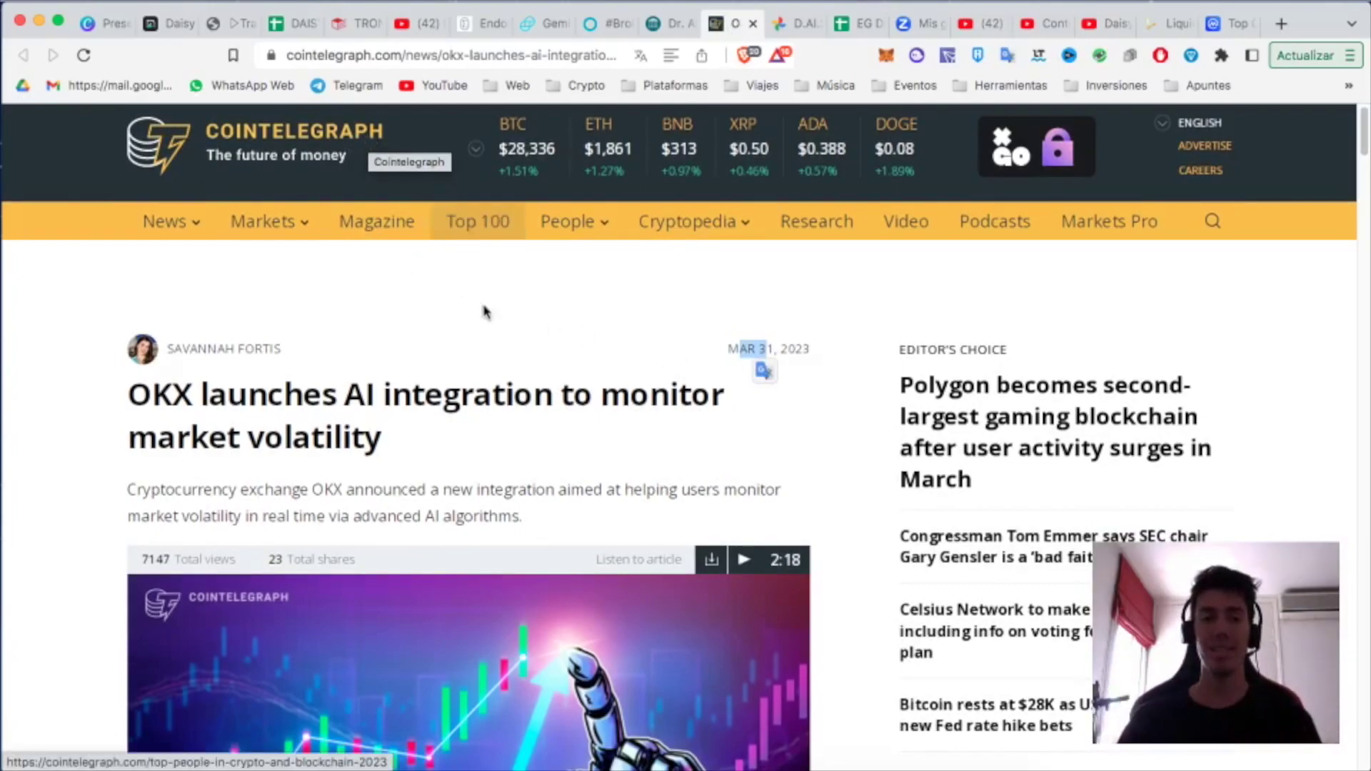
scroll(429, 359, down, 4)
scroll(429, 358, down, 3)
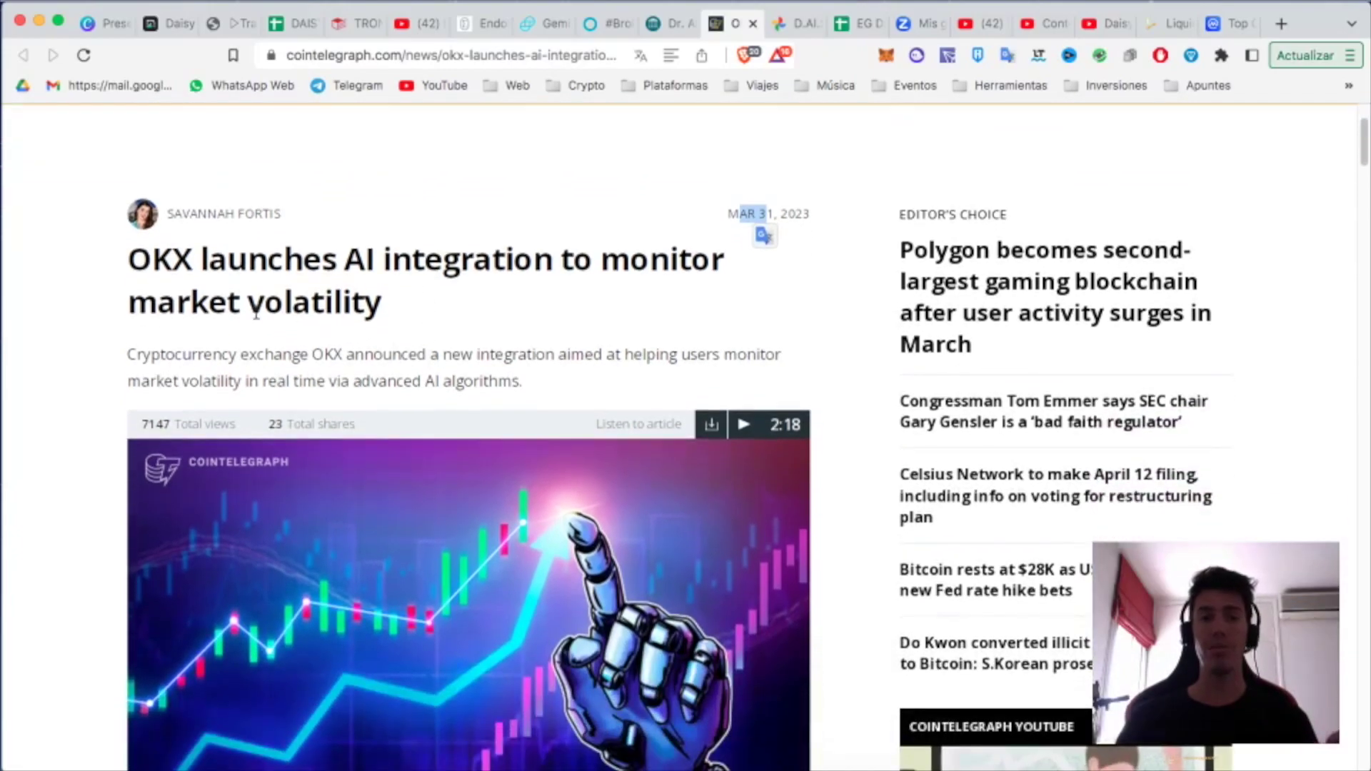
drag(138, 256, 190, 266)
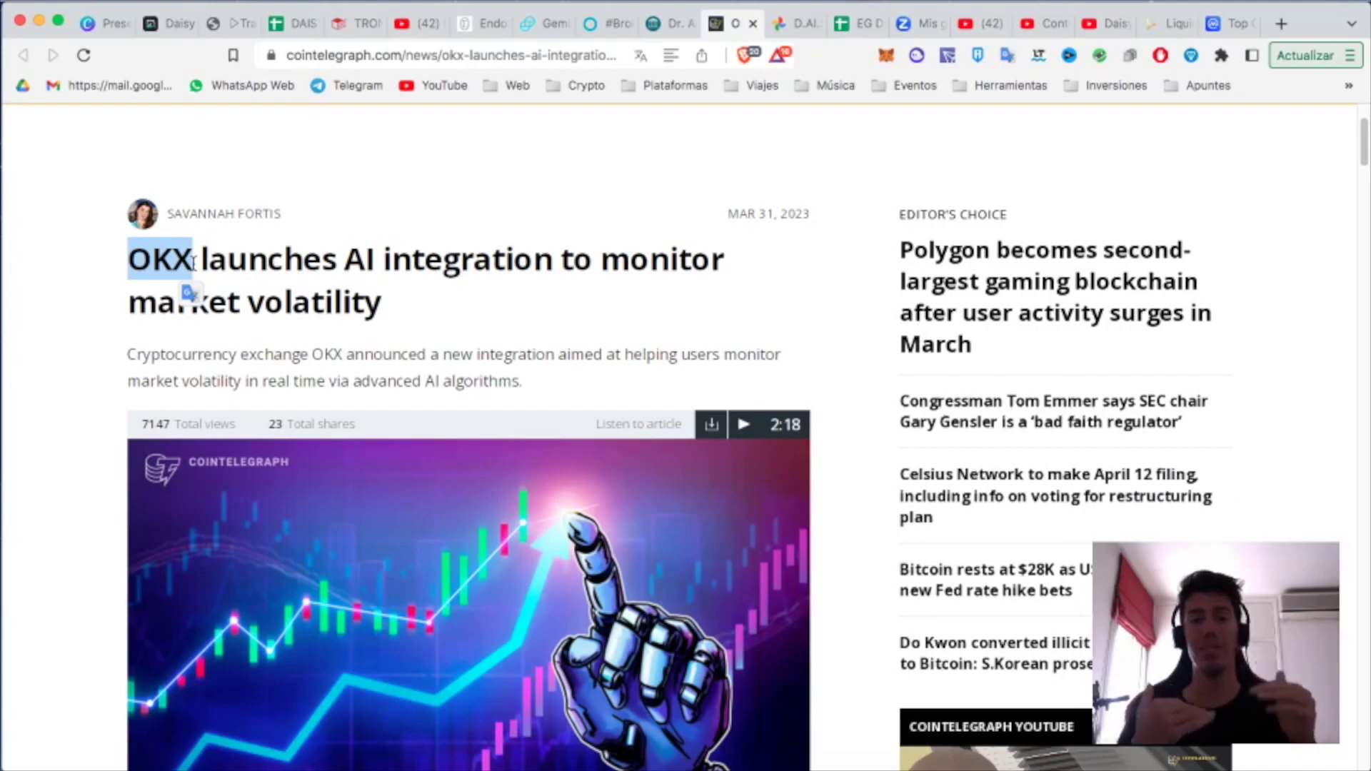
Step: Read the article body and highlight the mentions of EndoTech and its chief operating officer
scroll(190, 272, down, 10)
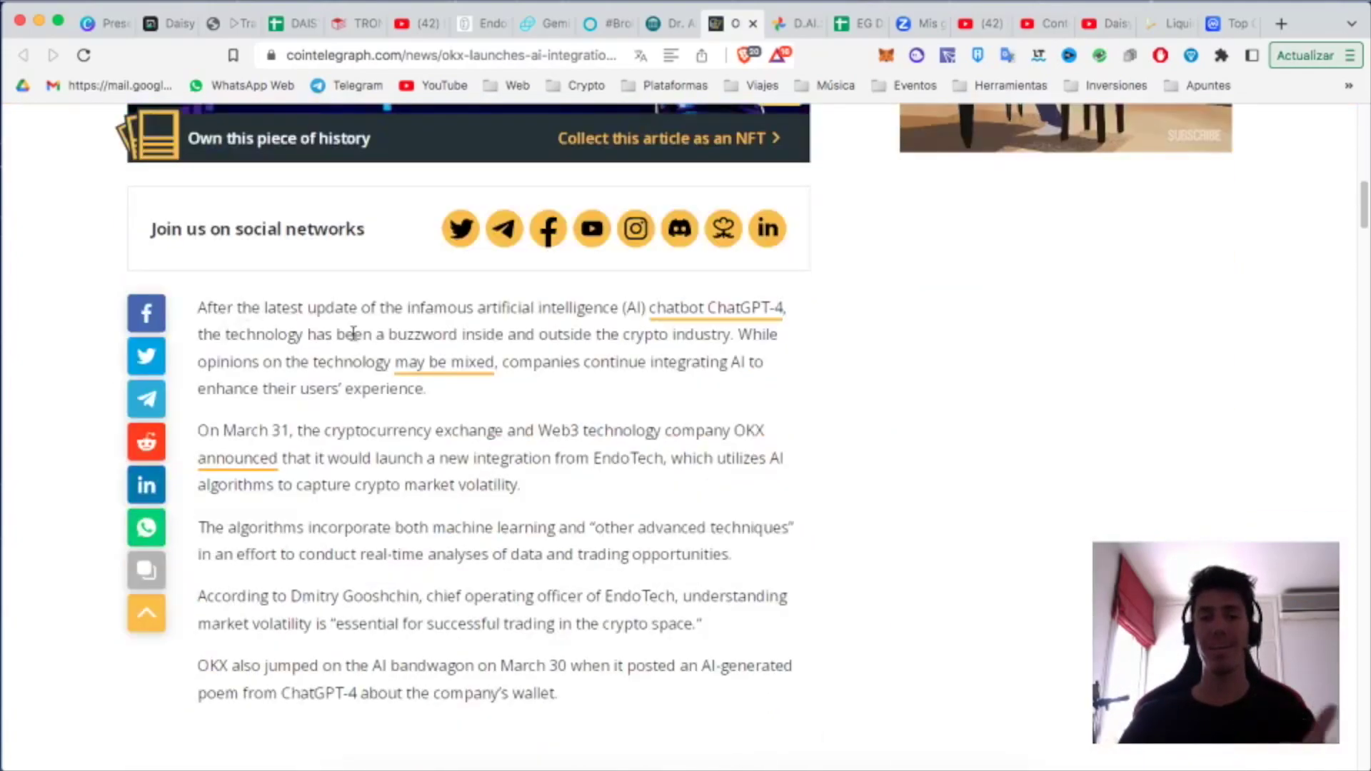
scroll(475, 430, down, 8)
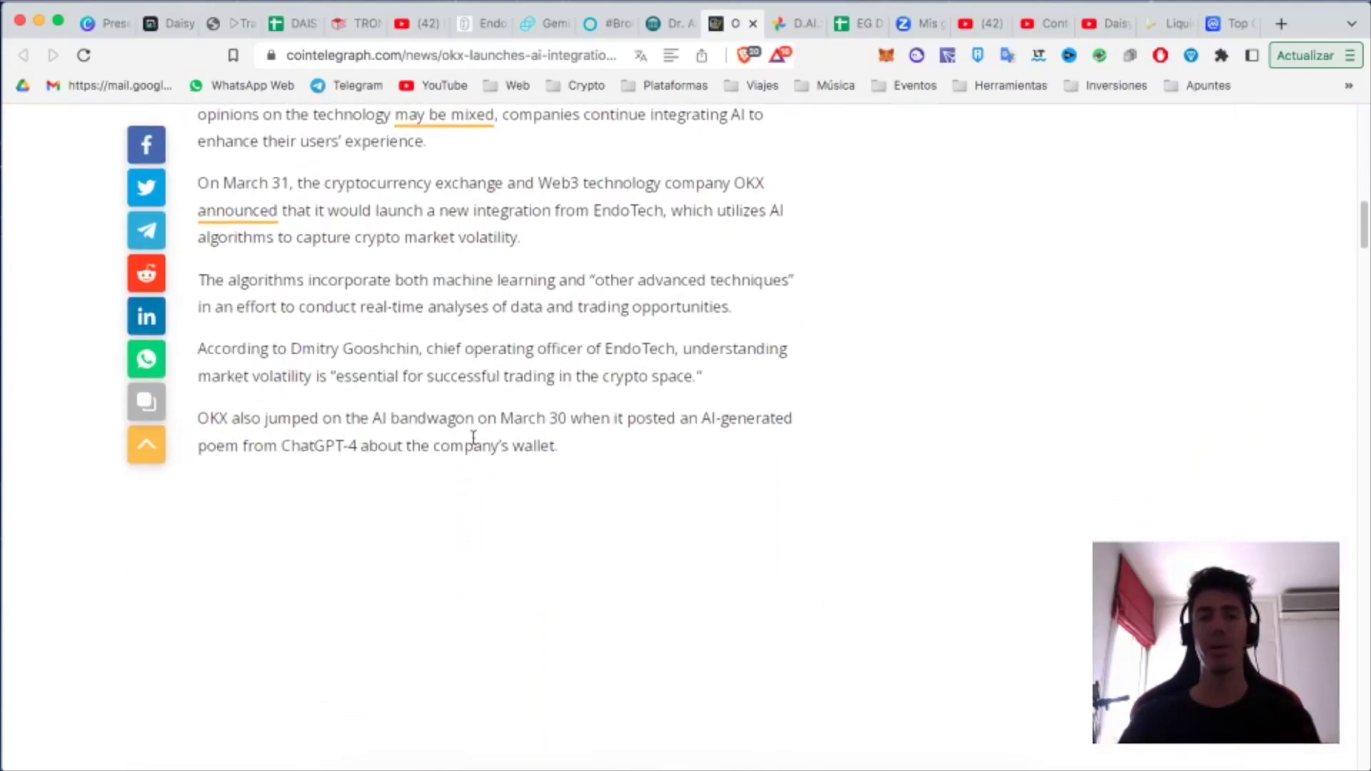
scroll(483, 426, up, 1)
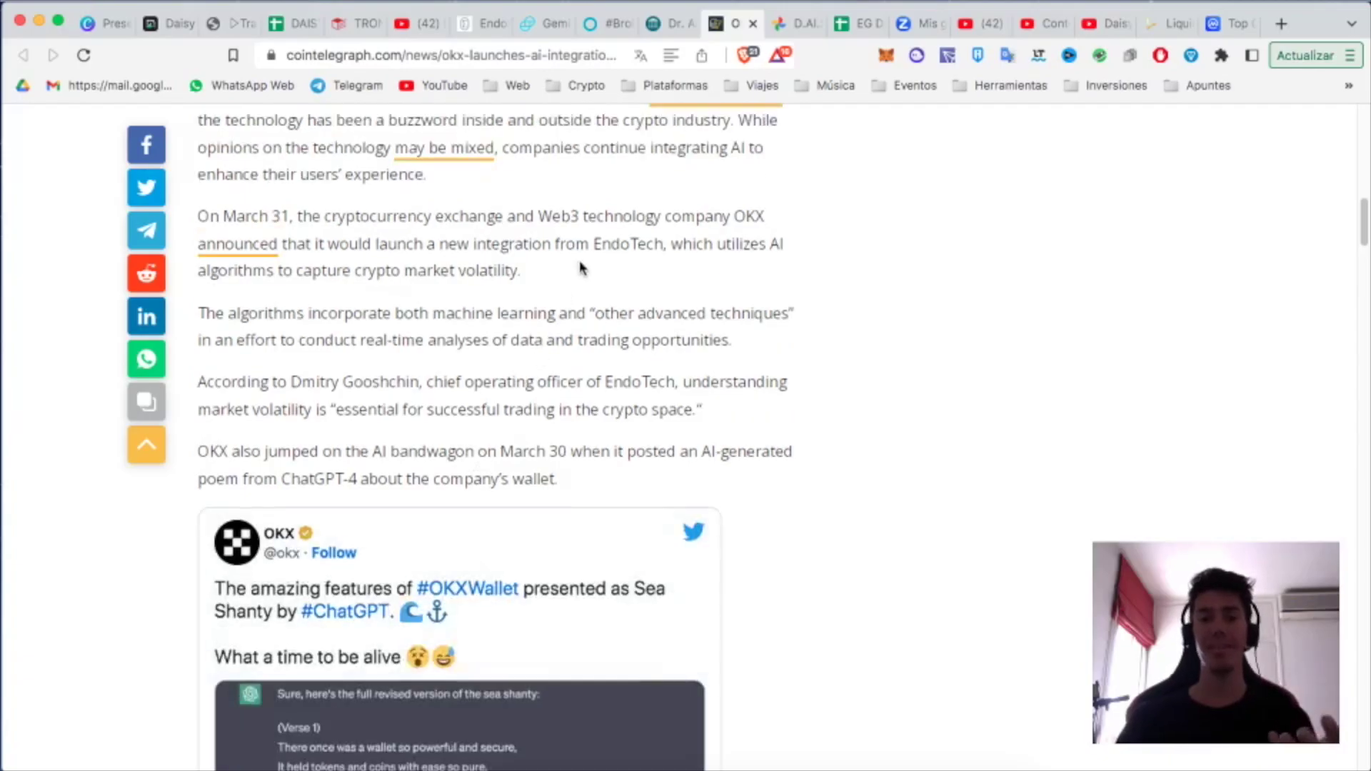
drag(593, 243, 659, 245)
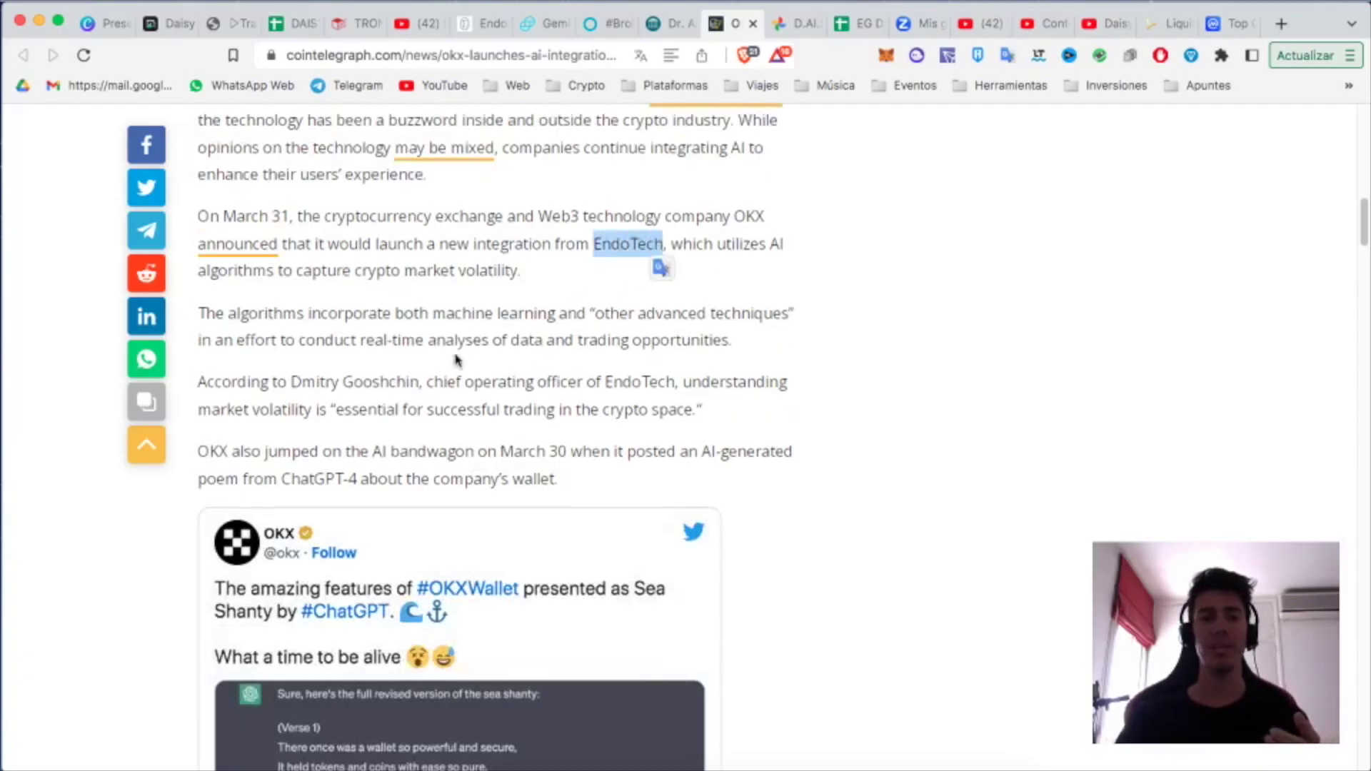
drag(290, 382, 433, 384)
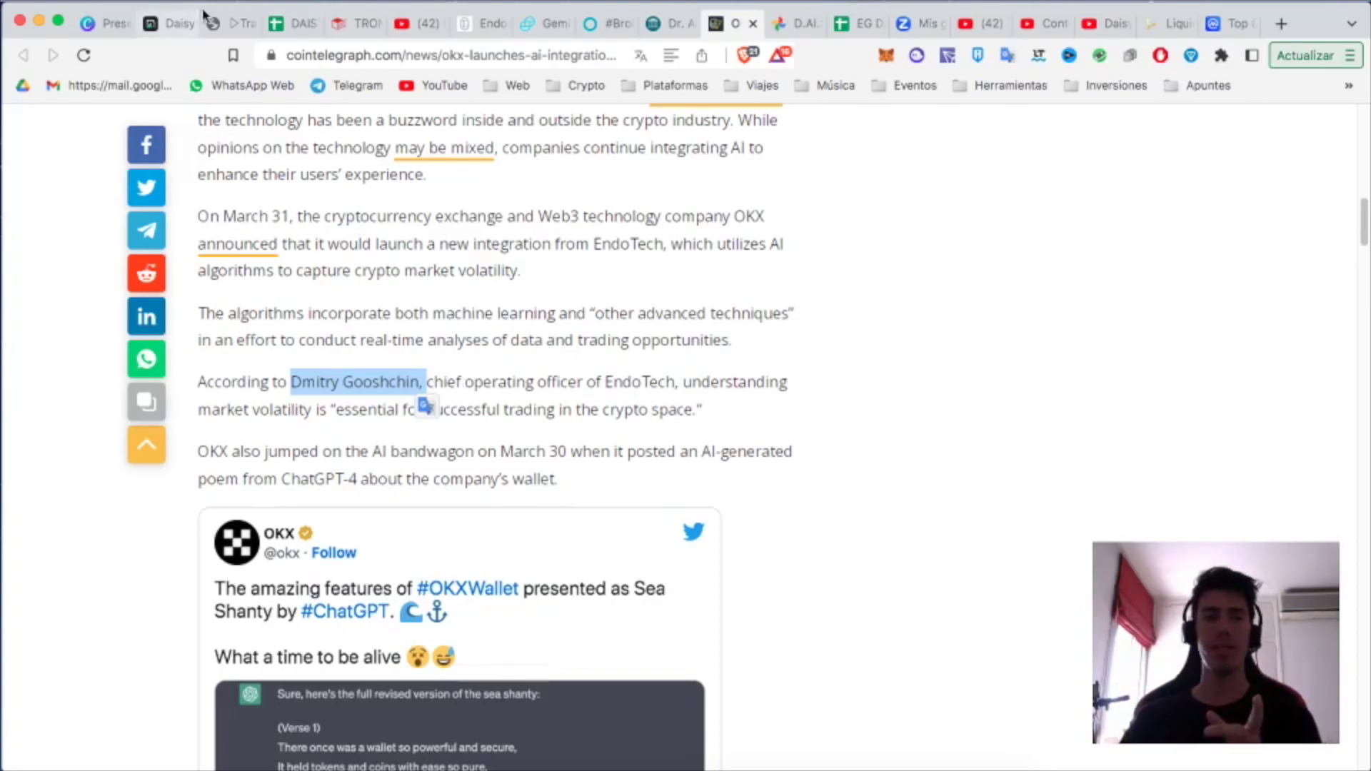
Step: Return to the Endotech guide and review the sections on choosing funds, downloading Tronlink and sending funds, ending at the Daisy calculator spreadsheet
click(223, 30)
scroll(388, 416, down, 4)
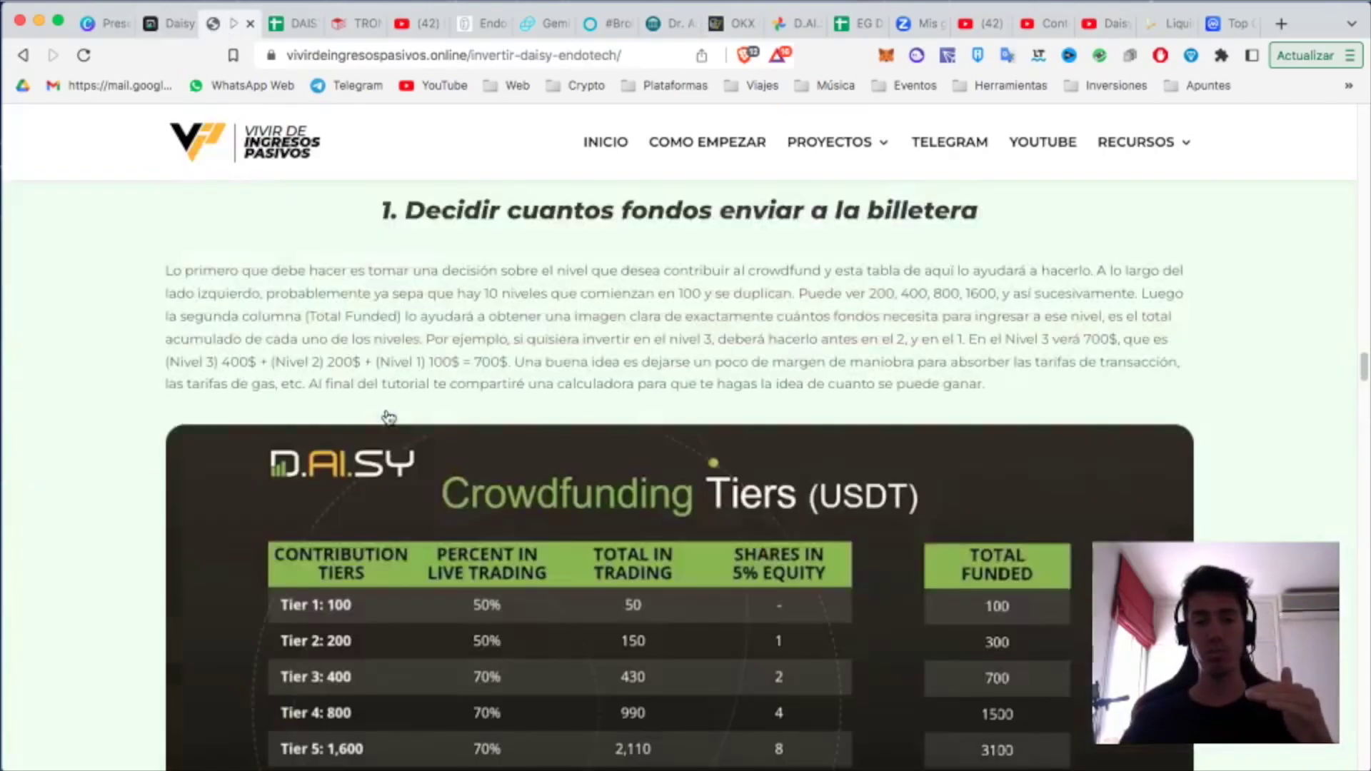
scroll(644, 443, up, 4)
drag(376, 485, 961, 492)
scroll(970, 516, down, 10)
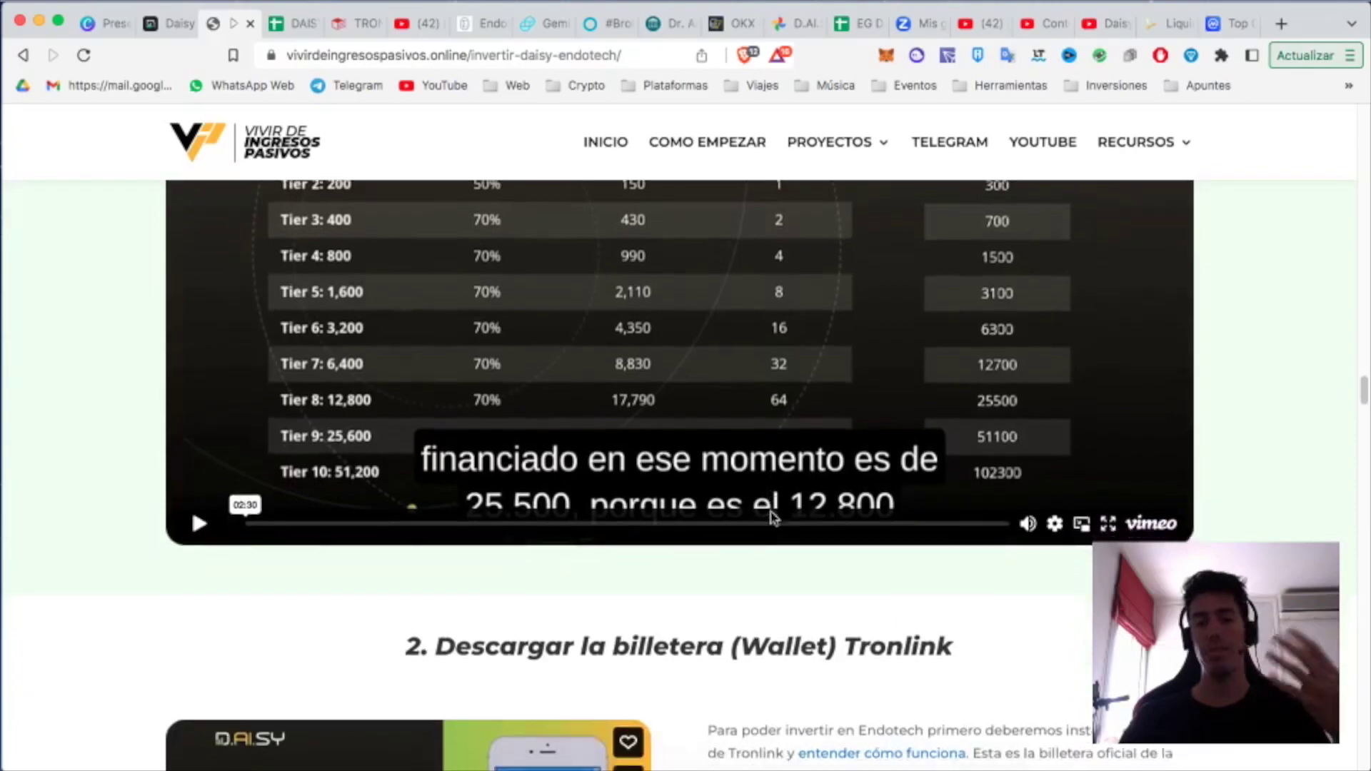
scroll(523, 580, down, 3)
scroll(571, 492, down, 8)
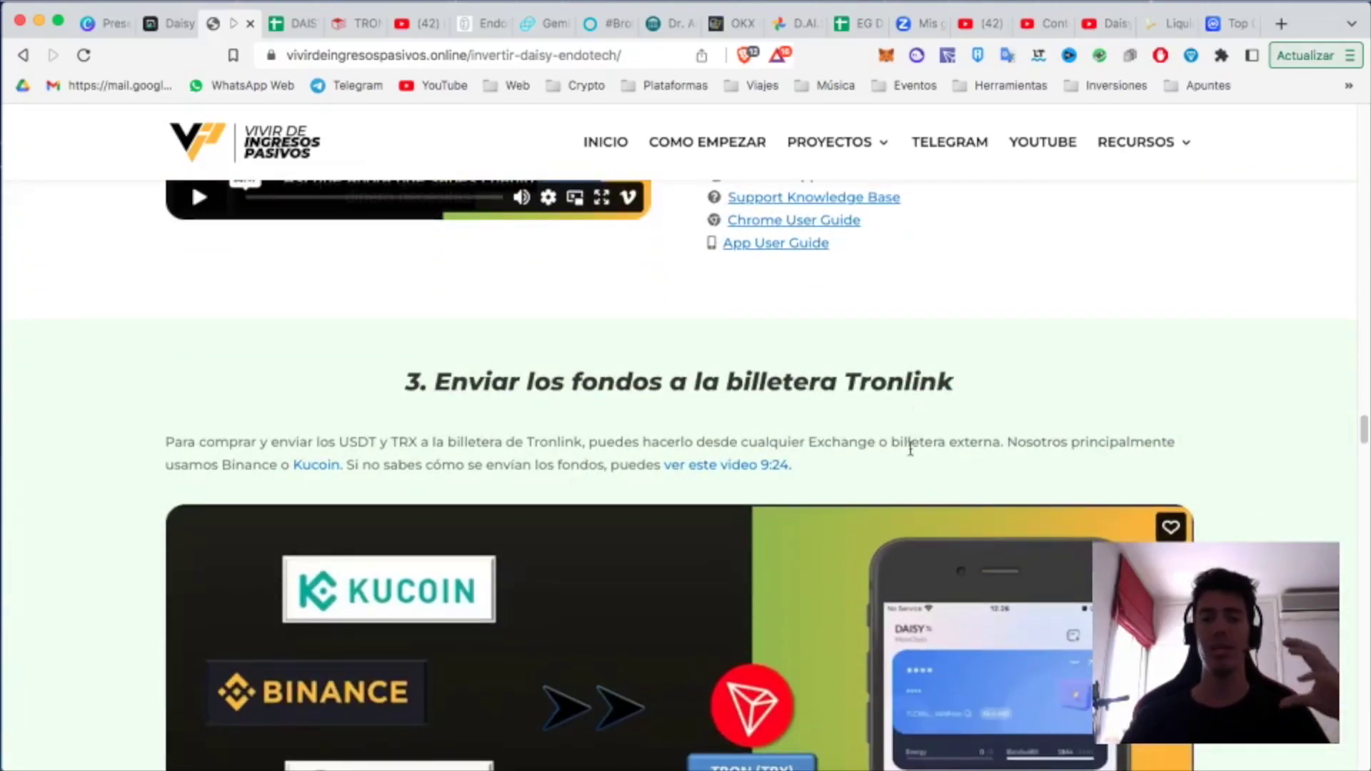
scroll(898, 484, down, 6)
click(897, 500)
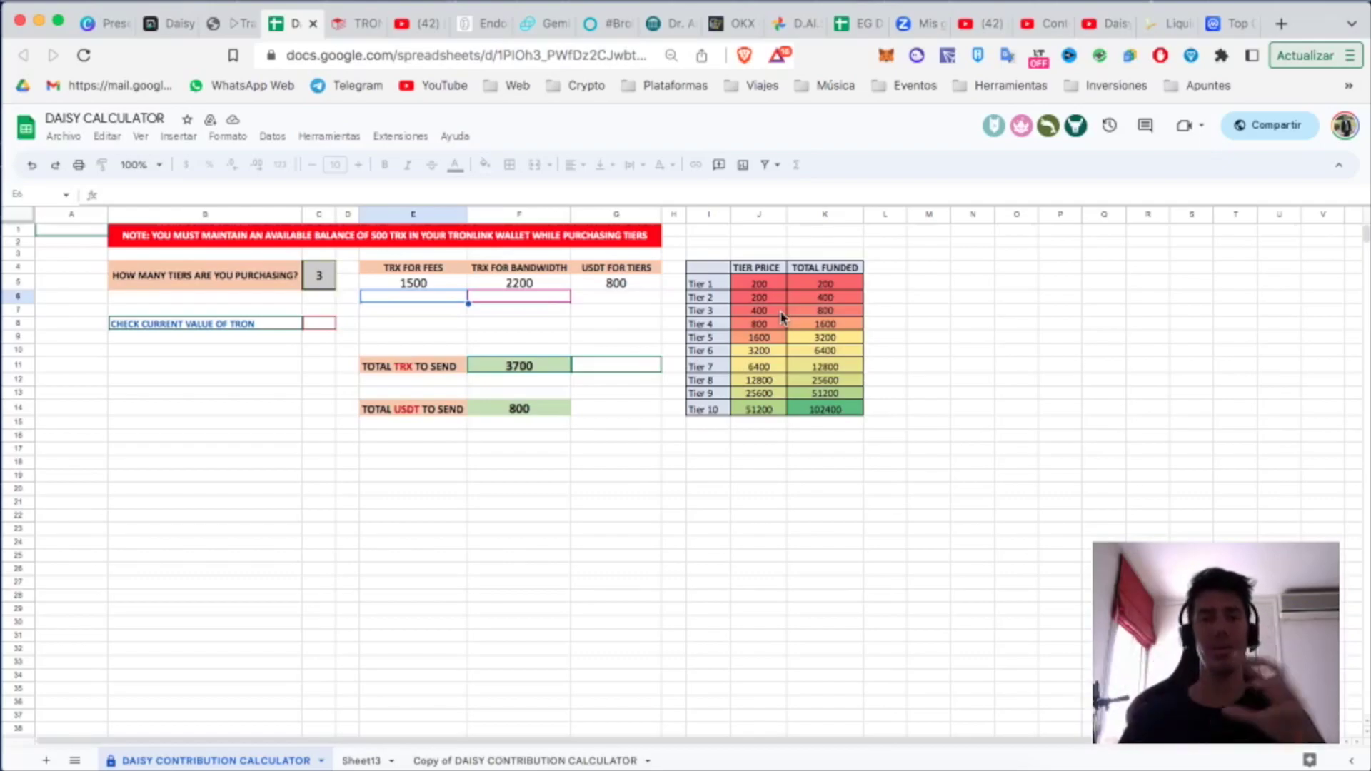
Step: Add the USDT (TRC20) token to the asset list of the Daisy #2 account in the TronLink wallet, and close the wallet
click(948, 56)
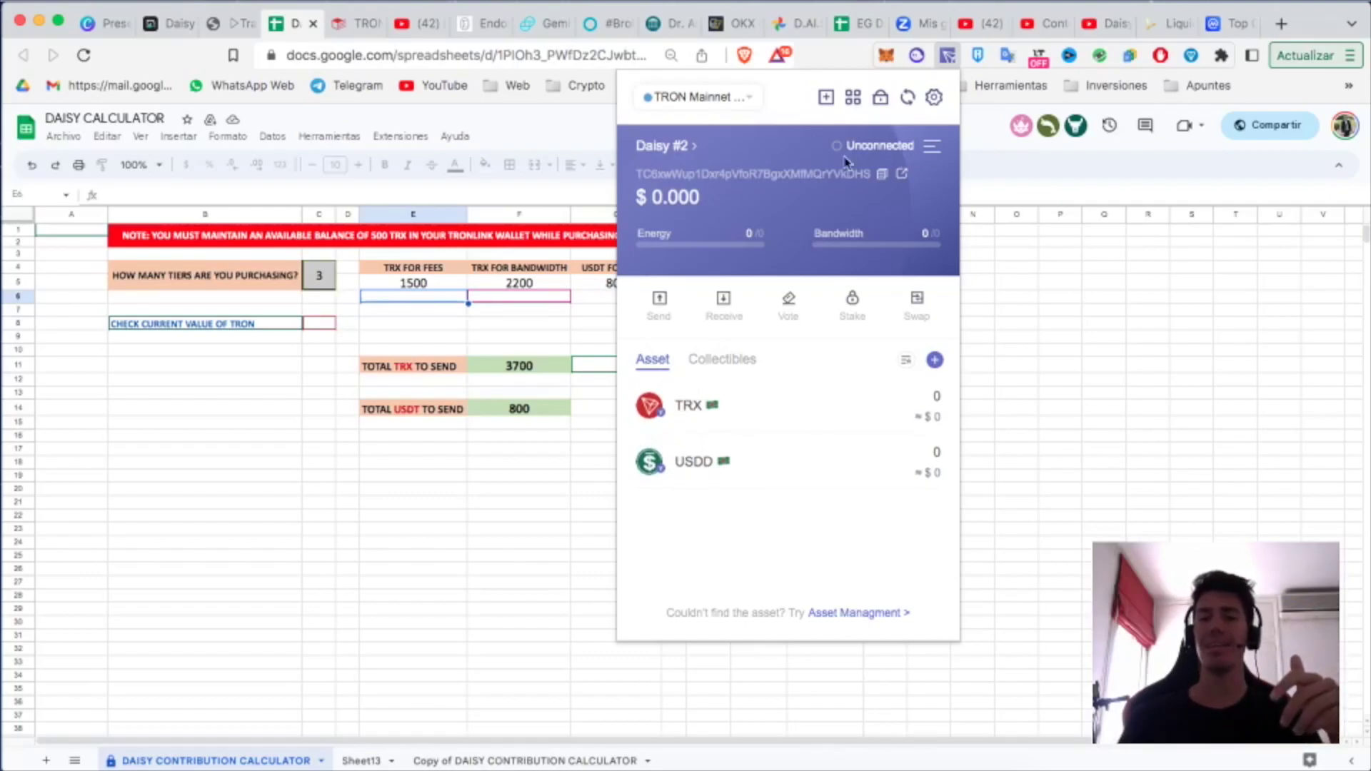
click(934, 361)
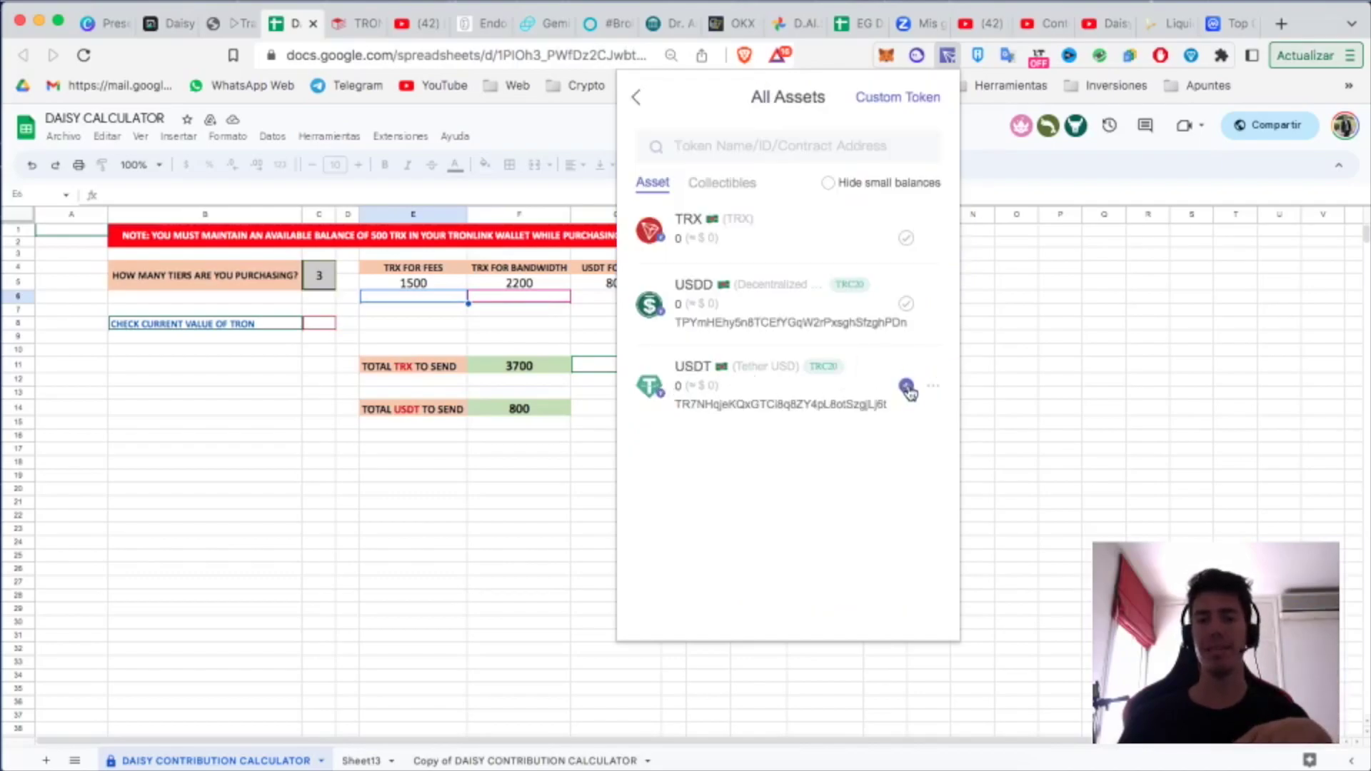
click(907, 388)
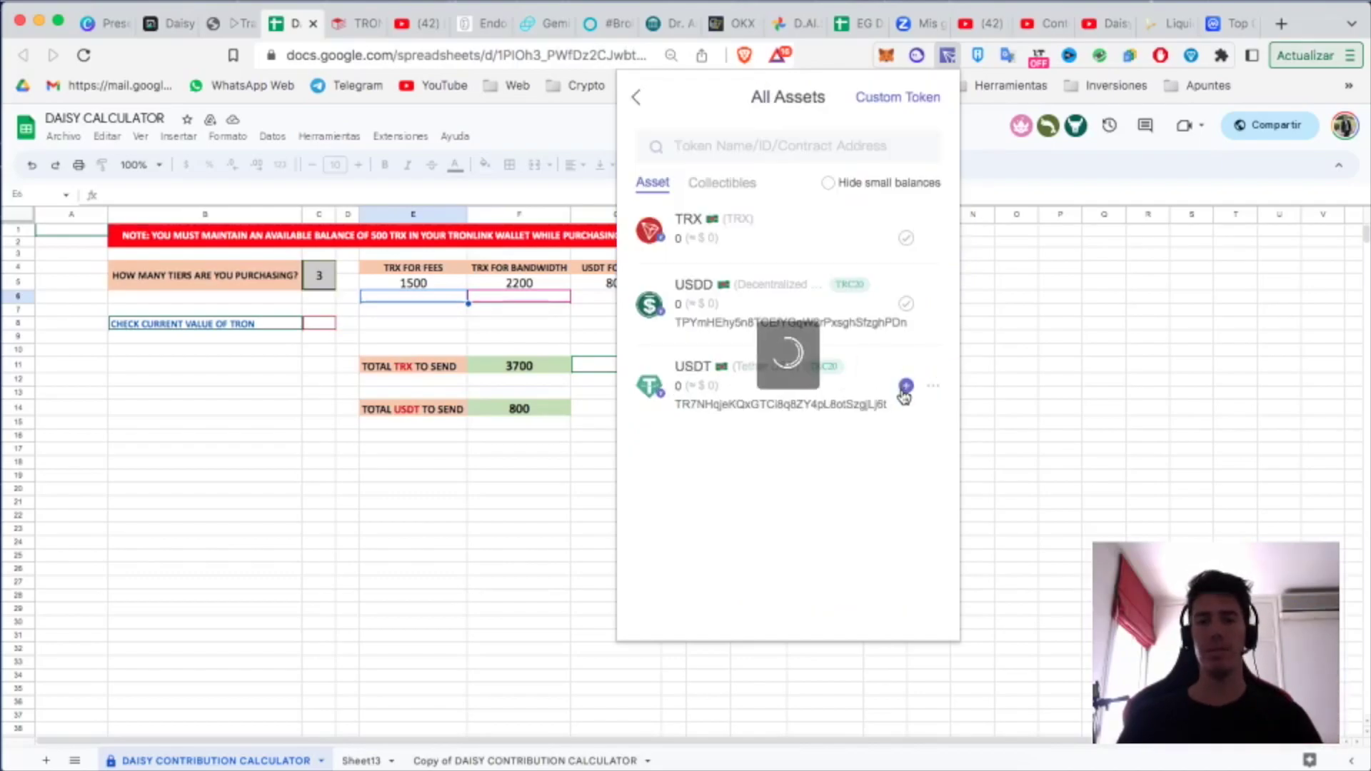
click(635, 100)
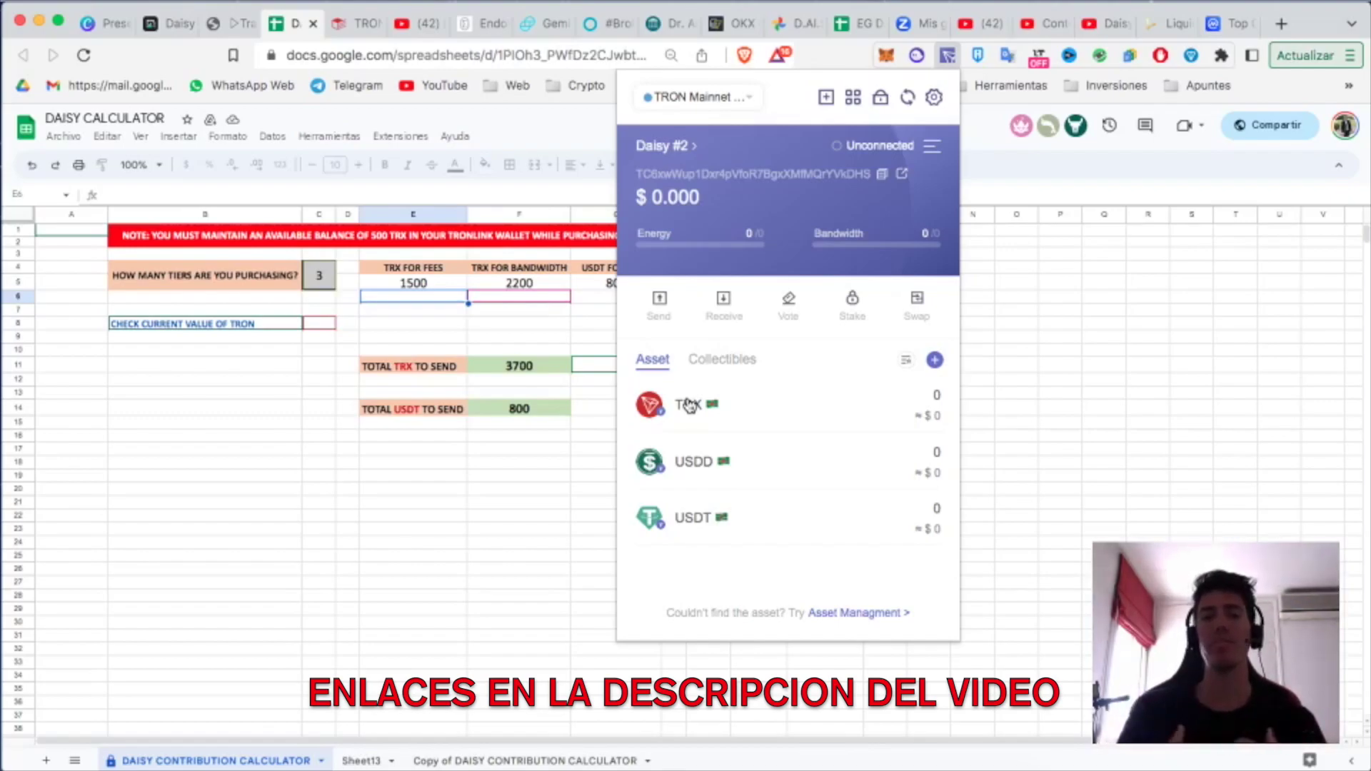
key(Escape)
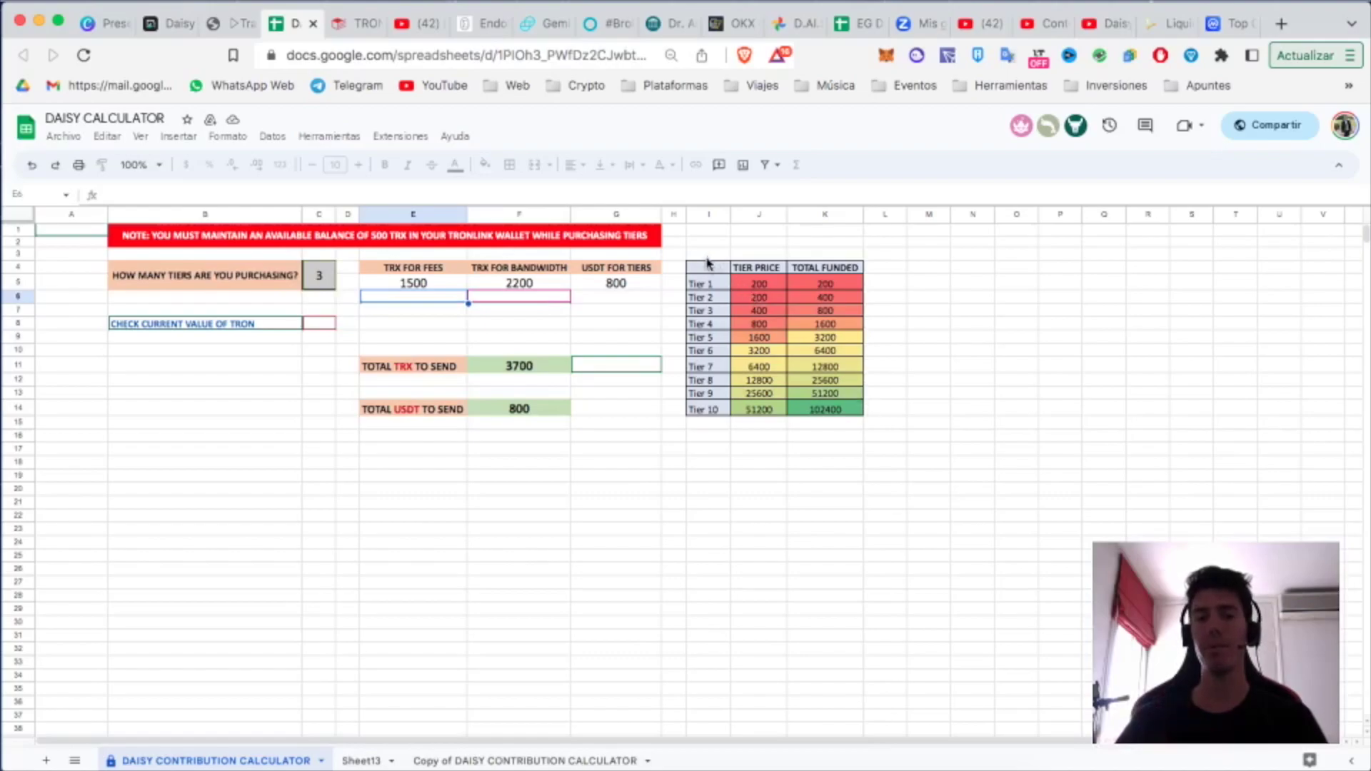
Step: Check the Tier 5 row in the price table and set the number of tiers being purchased to 5
click(706, 338)
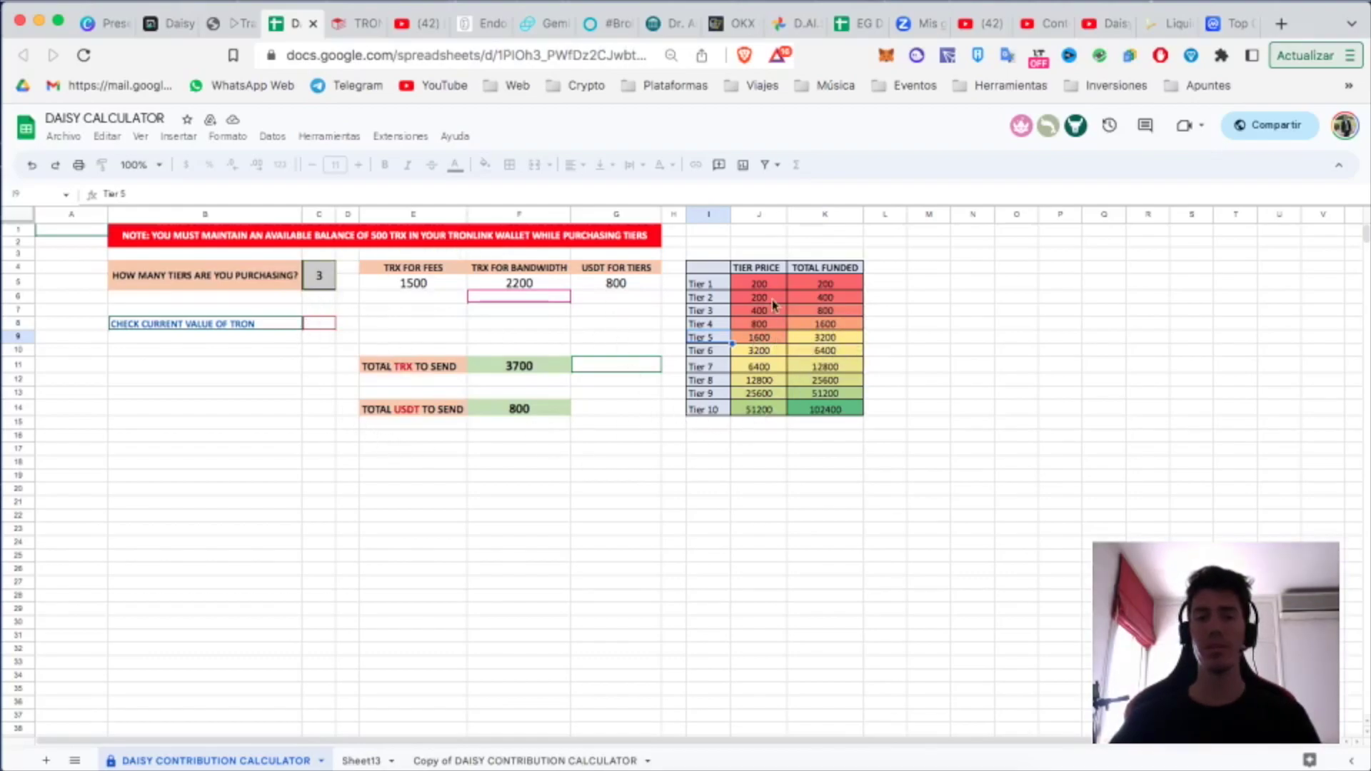
click(812, 340)
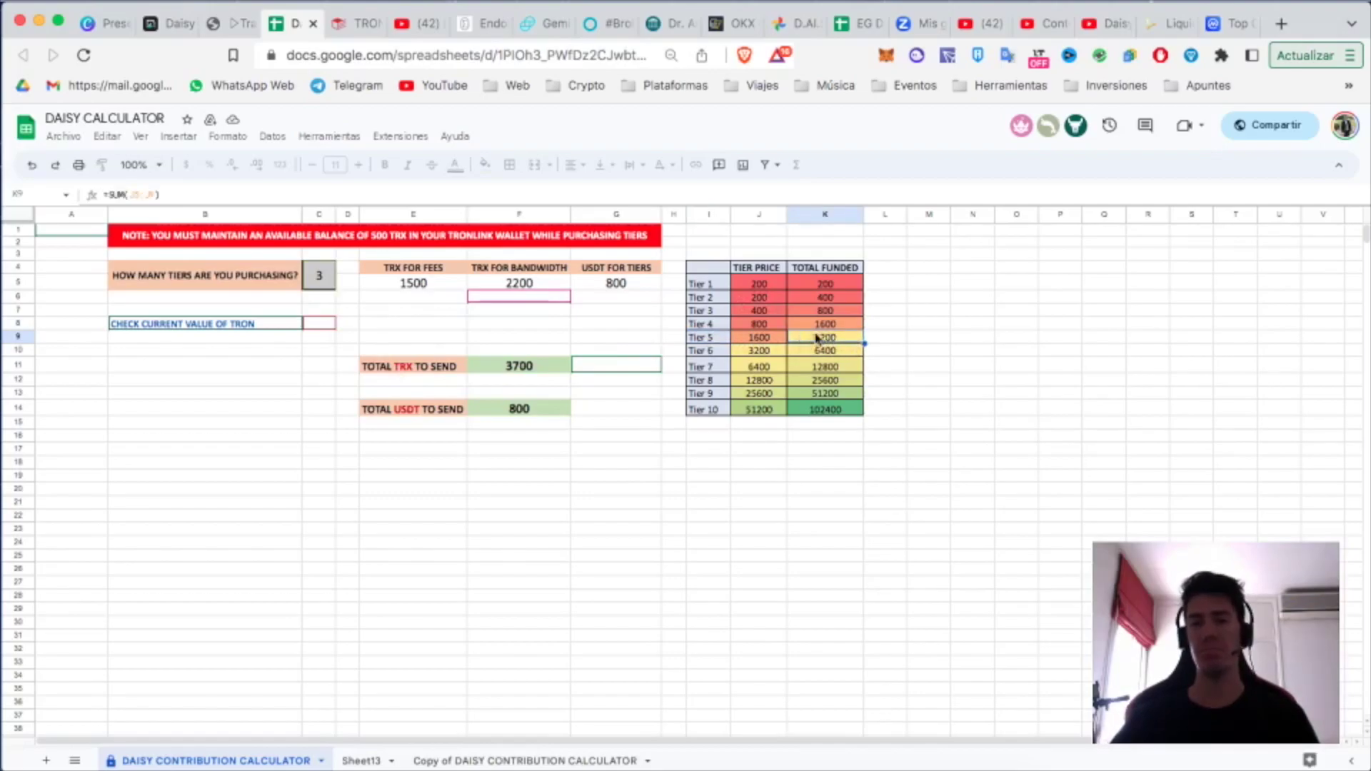
click(319, 277)
double_click(322, 277)
key(BackSpace)
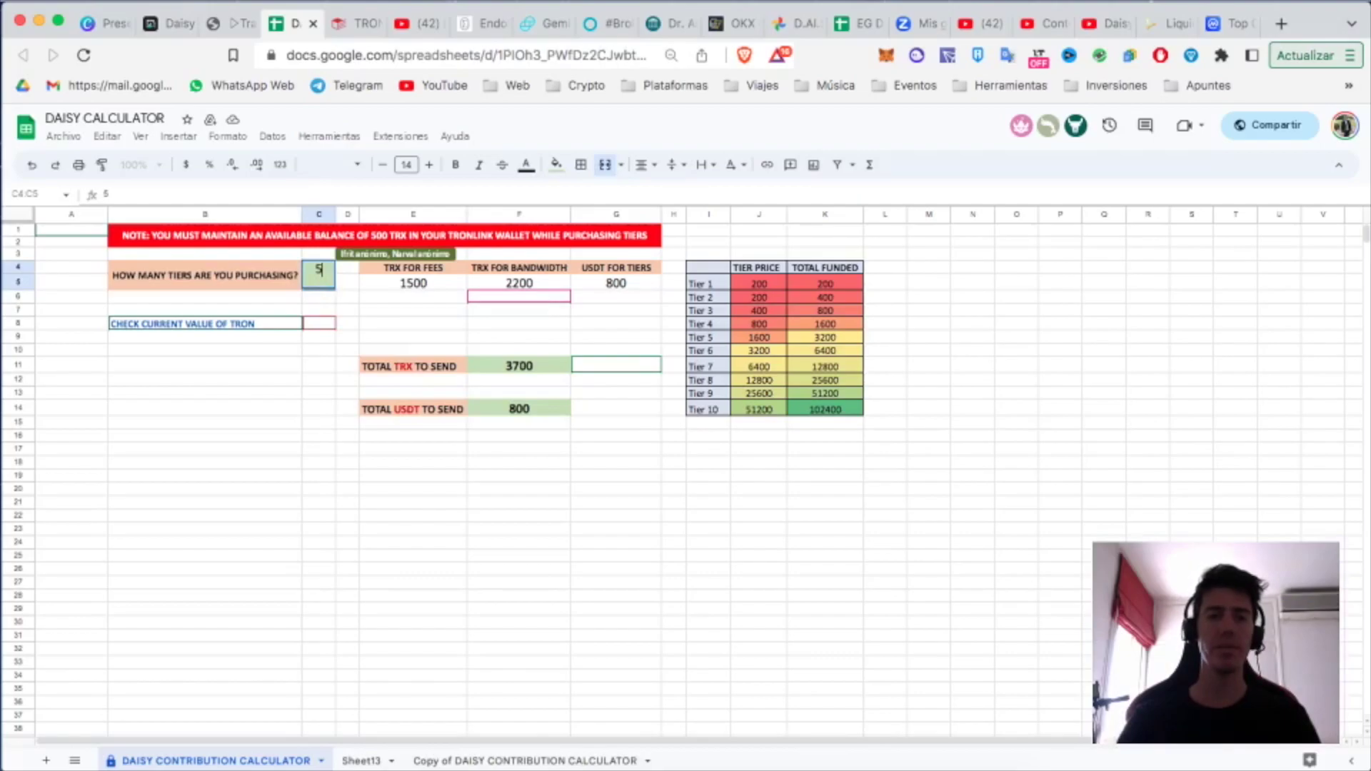
text(5)
key(Return)
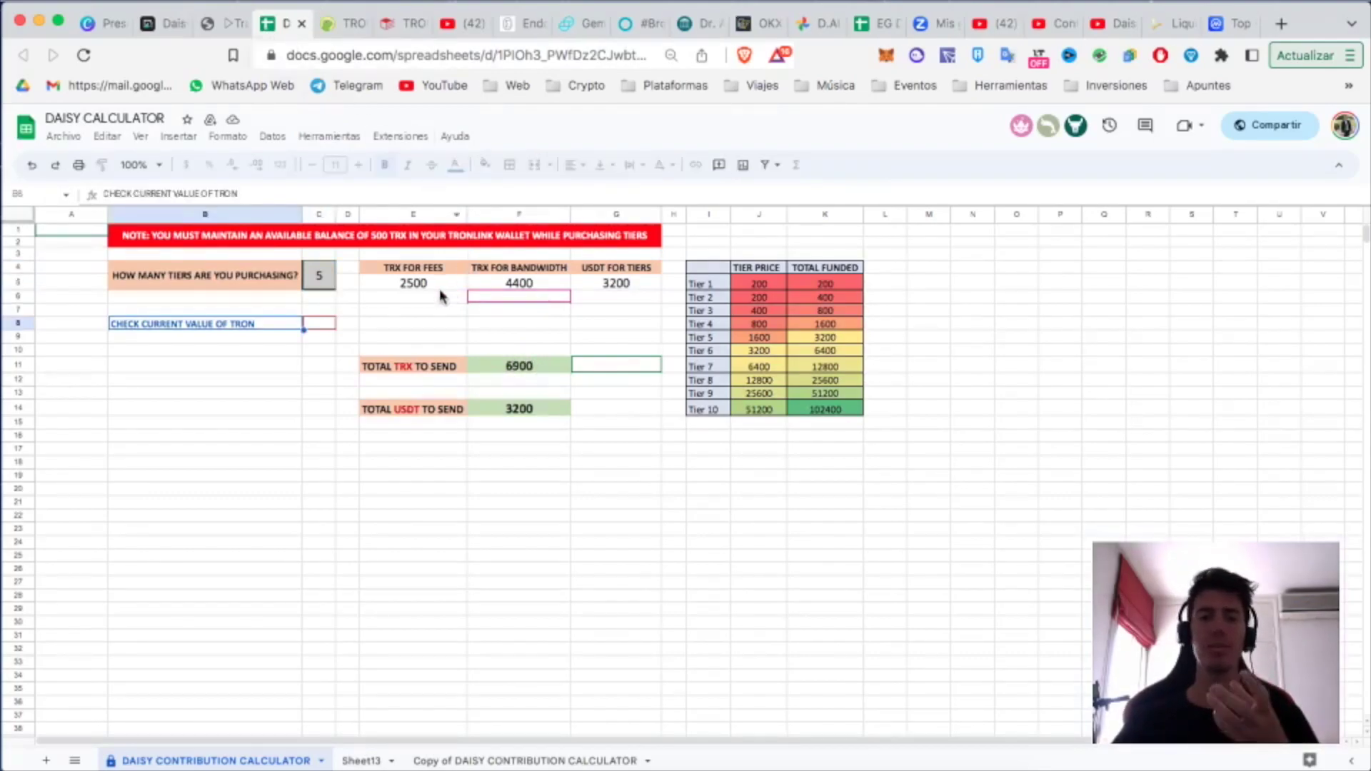
Step: Examine the calculator's TRX for fees, TRX for bandwidth and USDT for tiers amounts
click(395, 270)
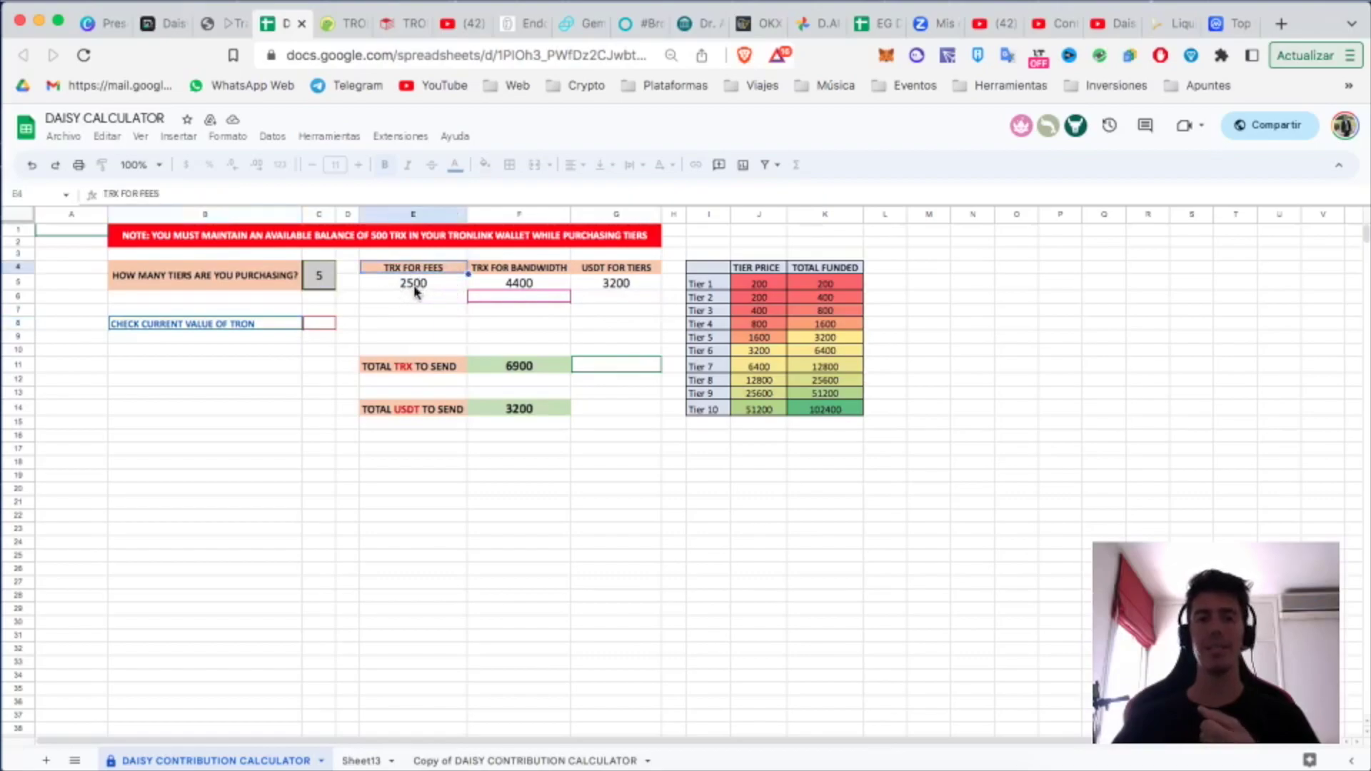
click(500, 269)
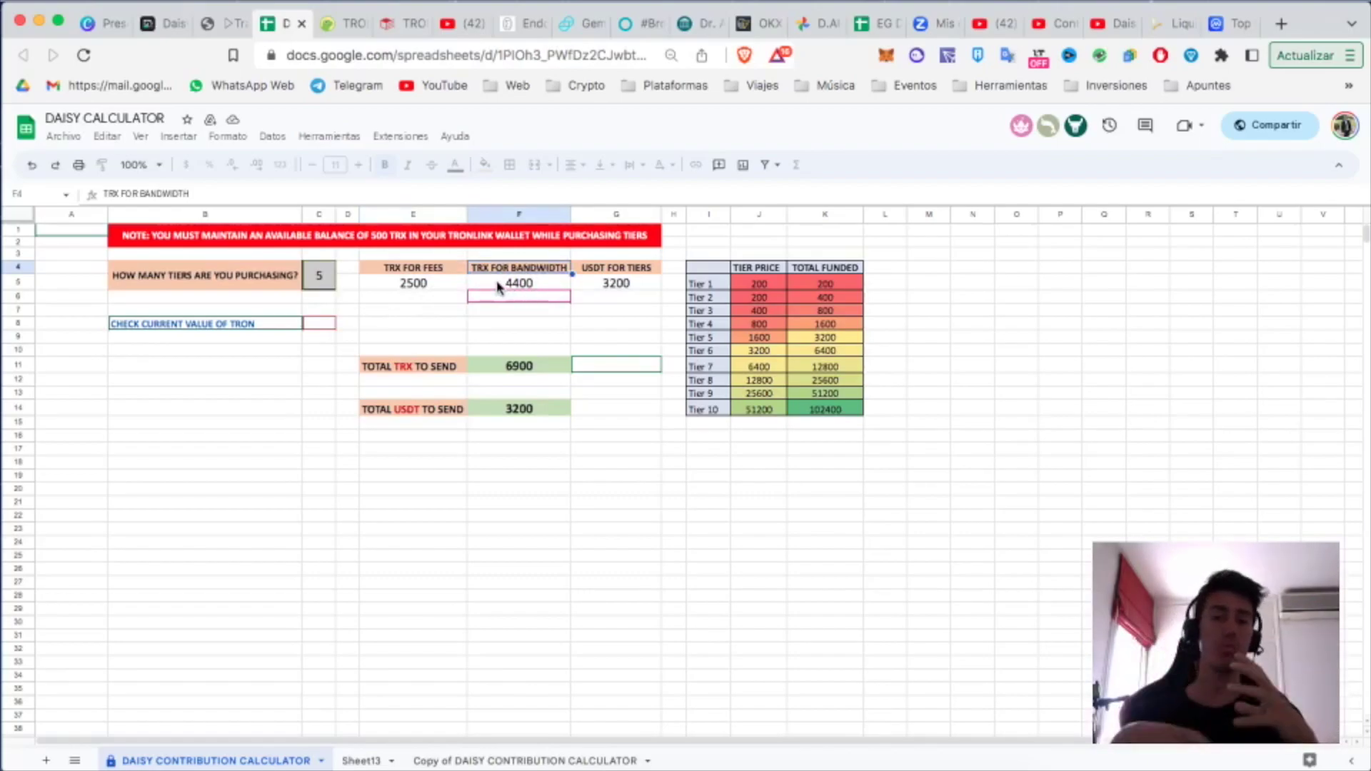
click(627, 286)
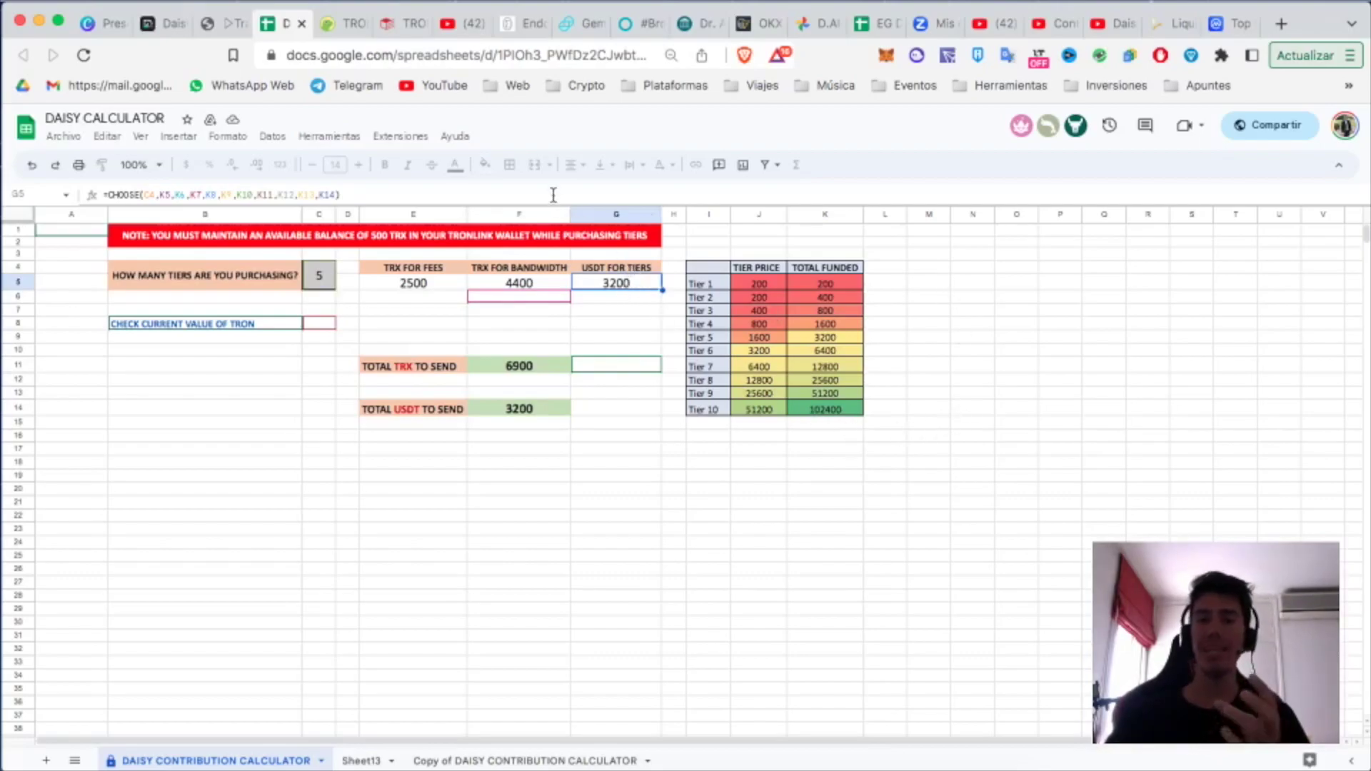
Step: Switch to the Daisy smart contract page on Tronscan and examine its overview and list of token transfers
key(super+6)
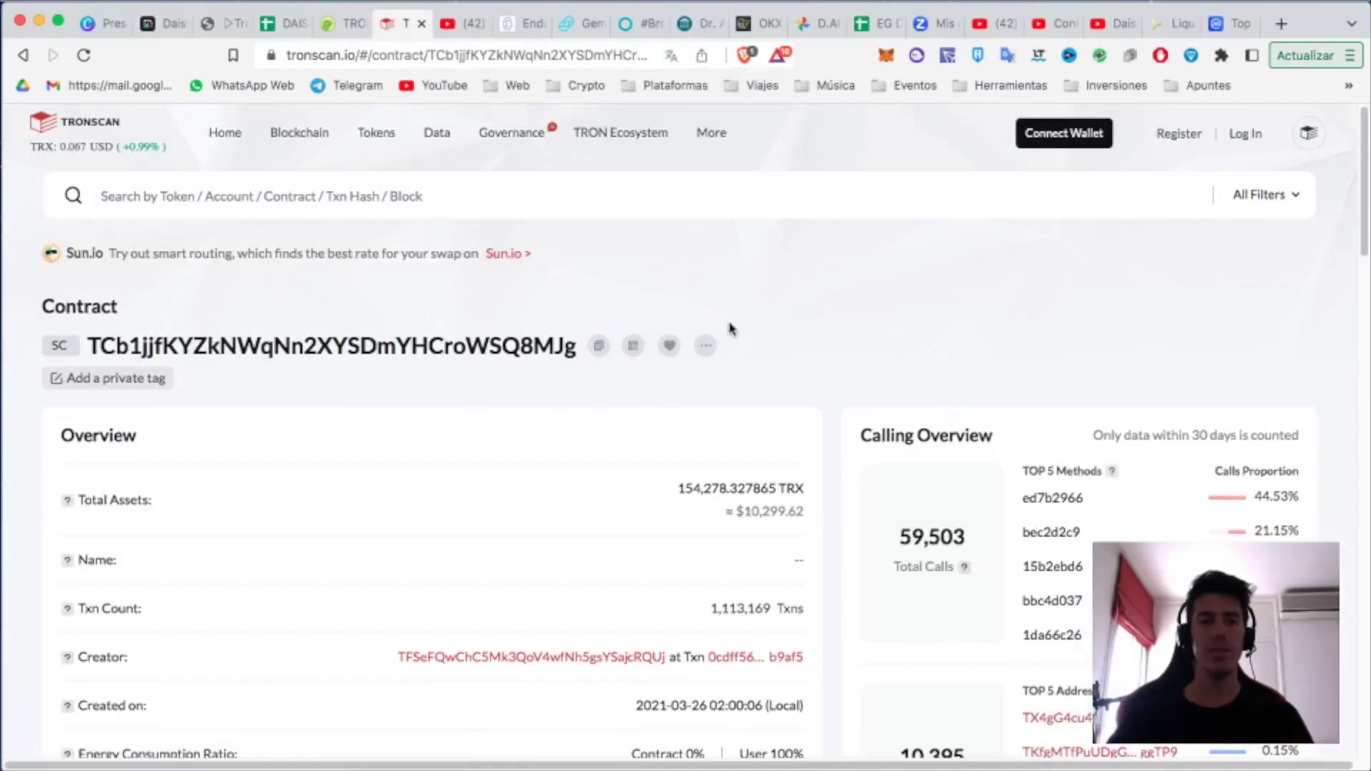
scroll(729, 325, down, 5)
scroll(728, 331, down, 7)
scroll(707, 332, up, 4)
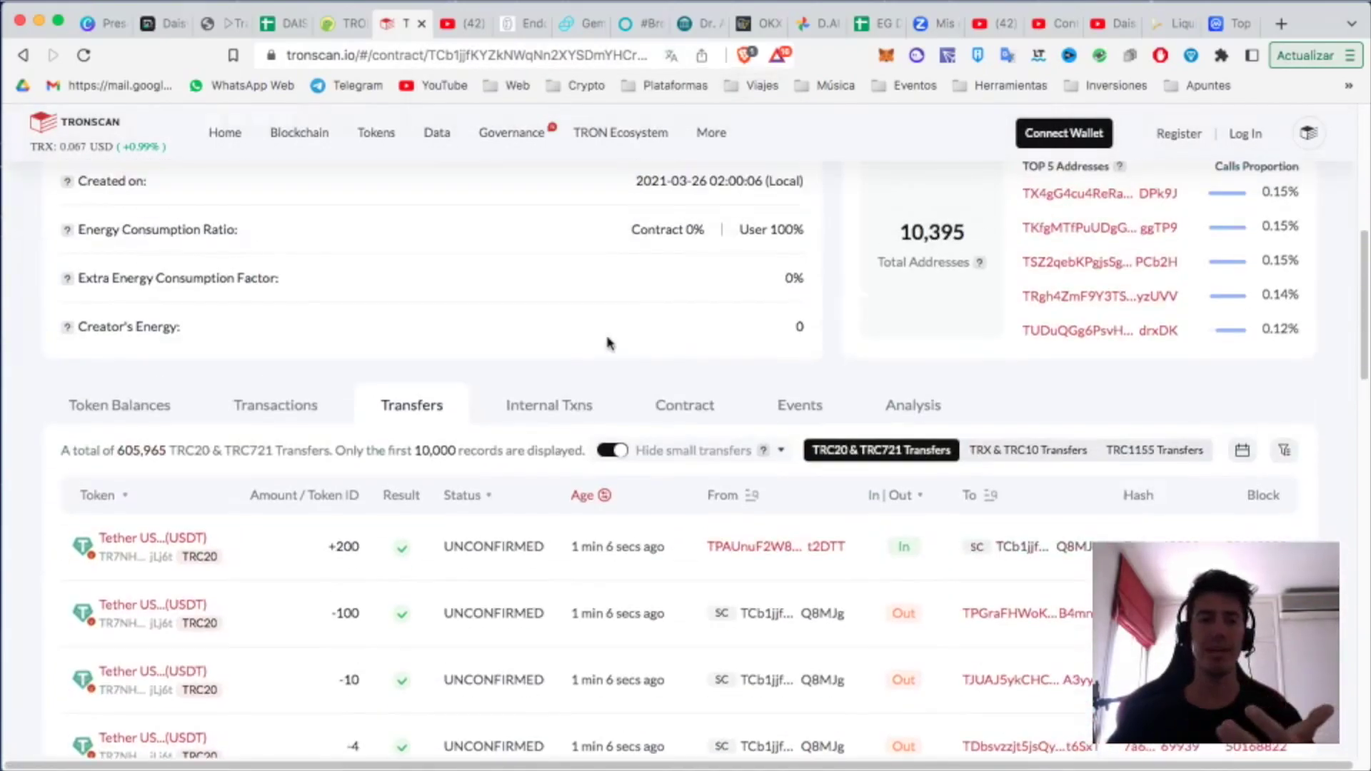
Step: Check the Daisy contract's transactions list, and examine its latest TRC20 USDT transfers in and out
click(261, 405)
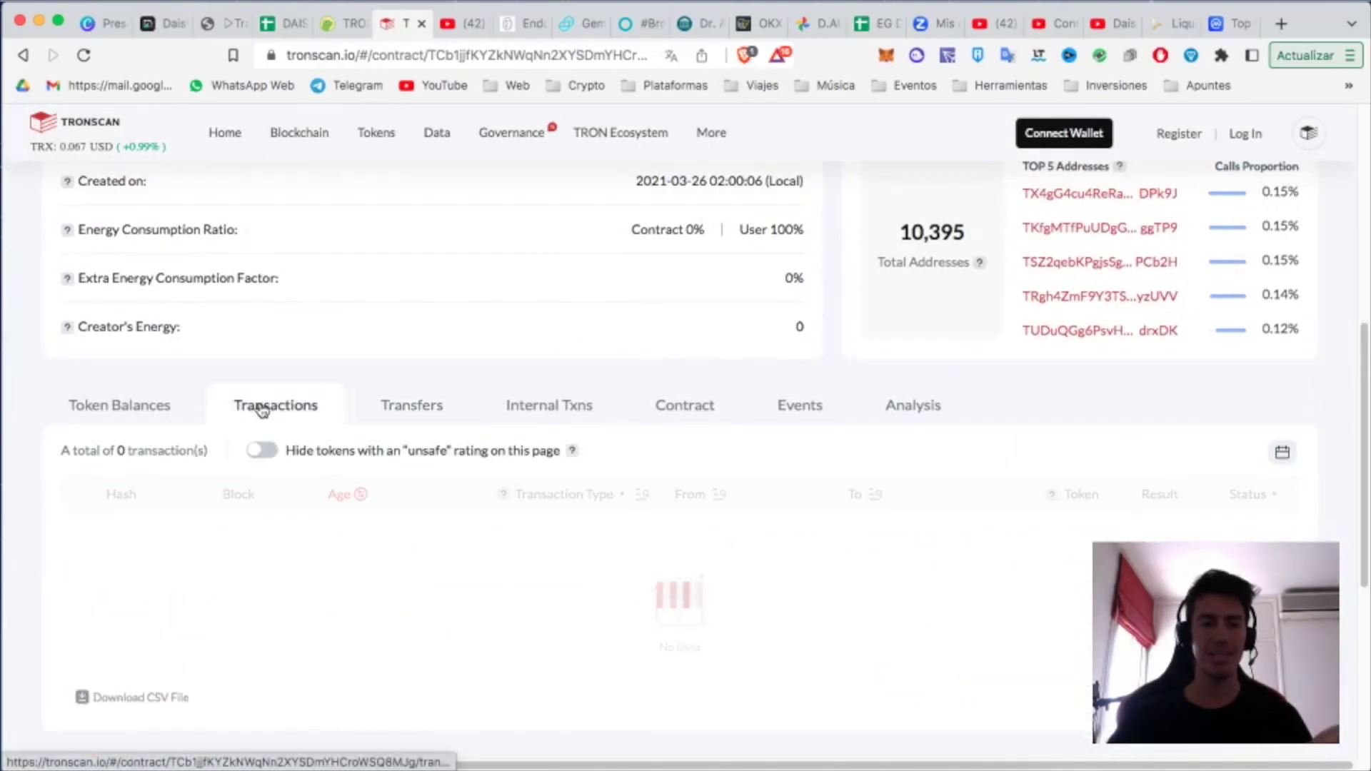
click(419, 403)
scroll(640, 325, down, 4)
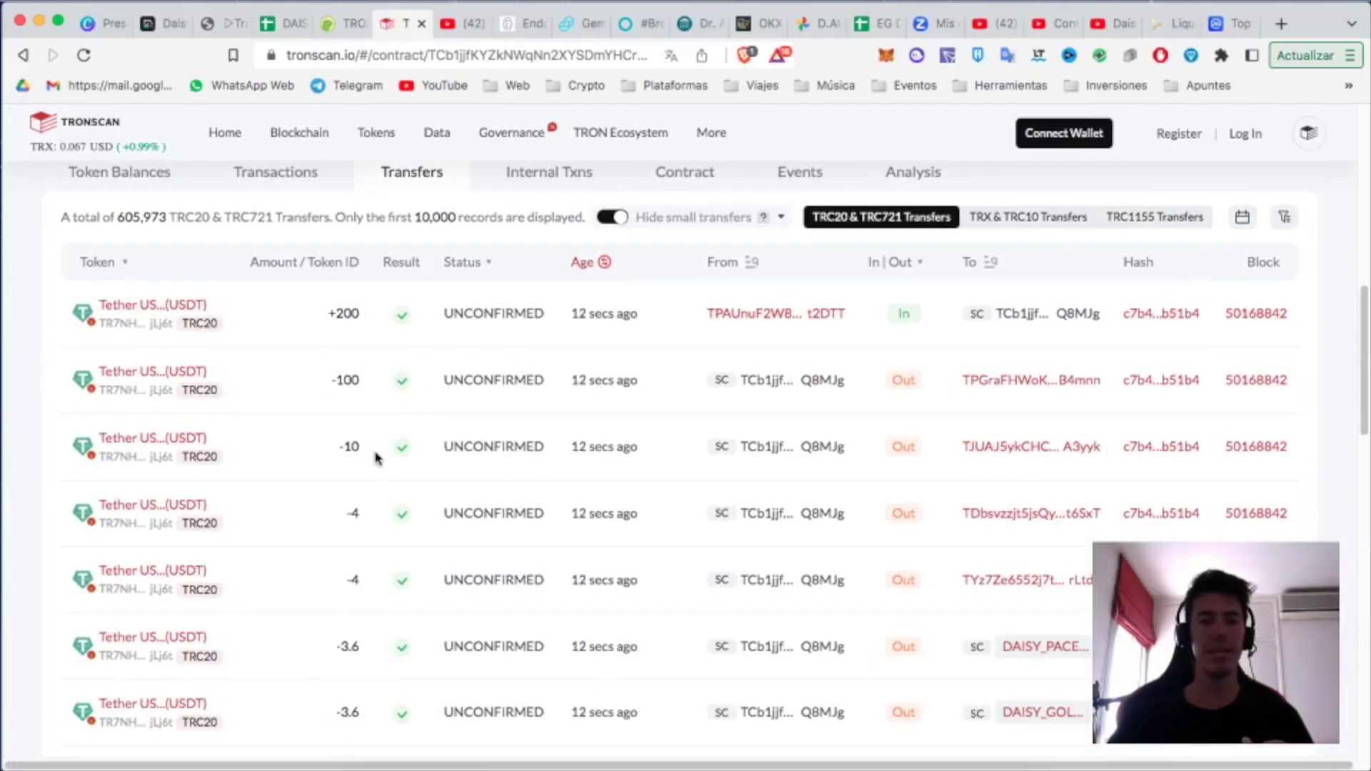
scroll(369, 567, down, 7)
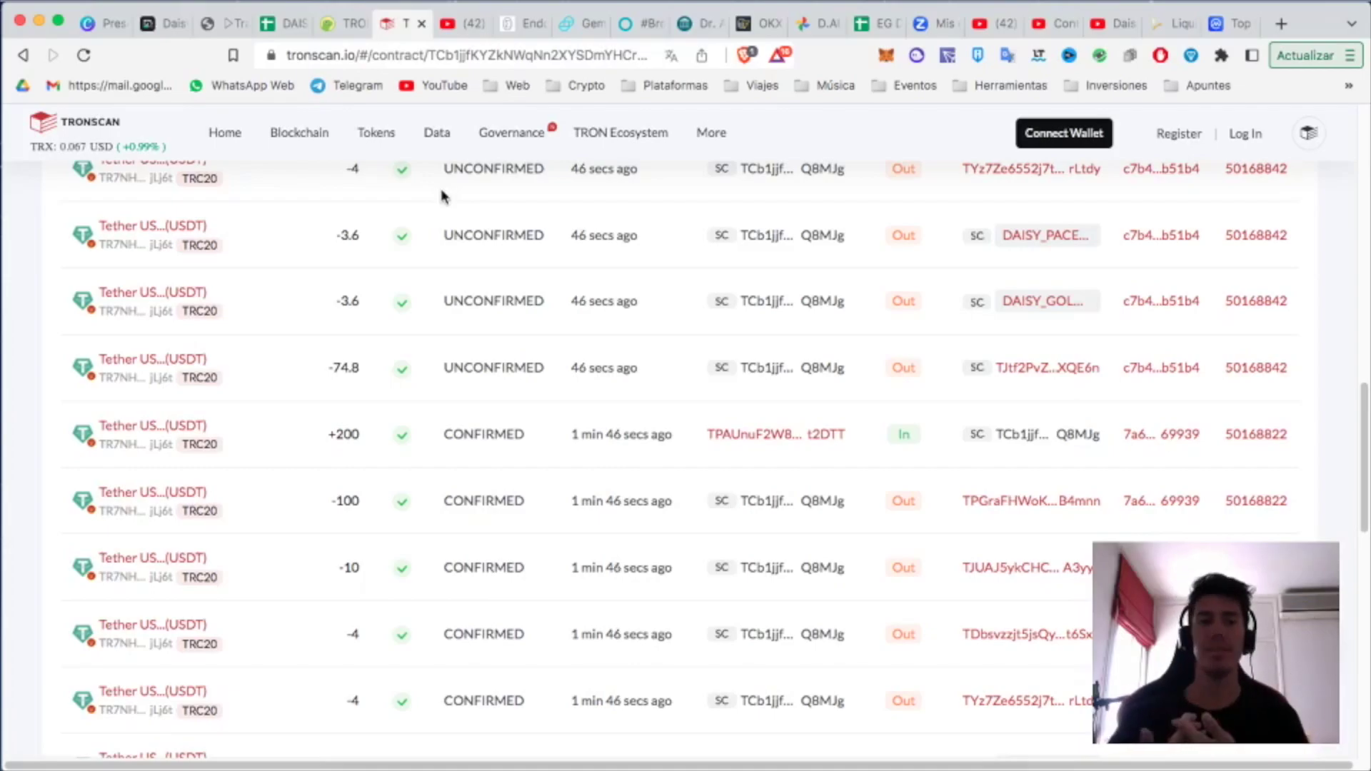
Step: Switch to the DAISY CALCULATOR spreadsheet and check the formulas for total TRX to send and TRX for fees
click(288, 24)
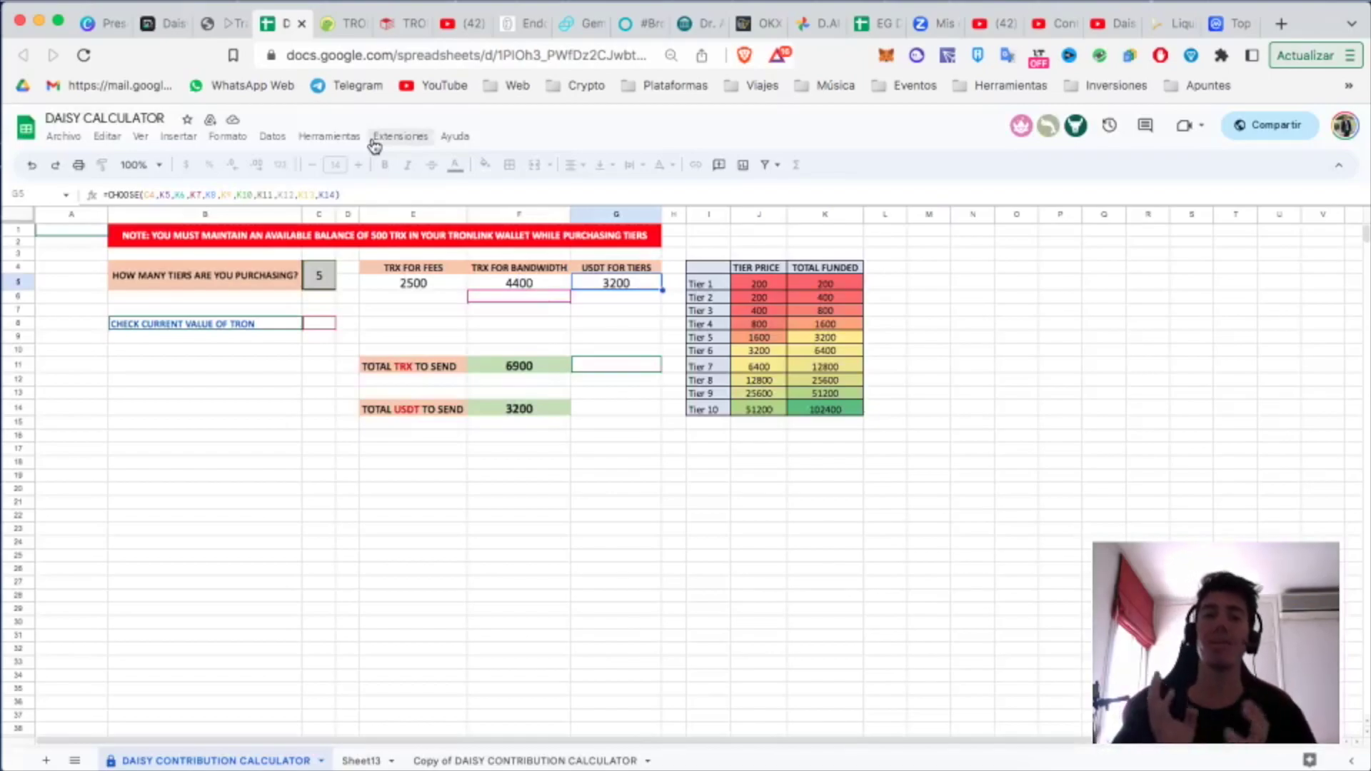
click(479, 361)
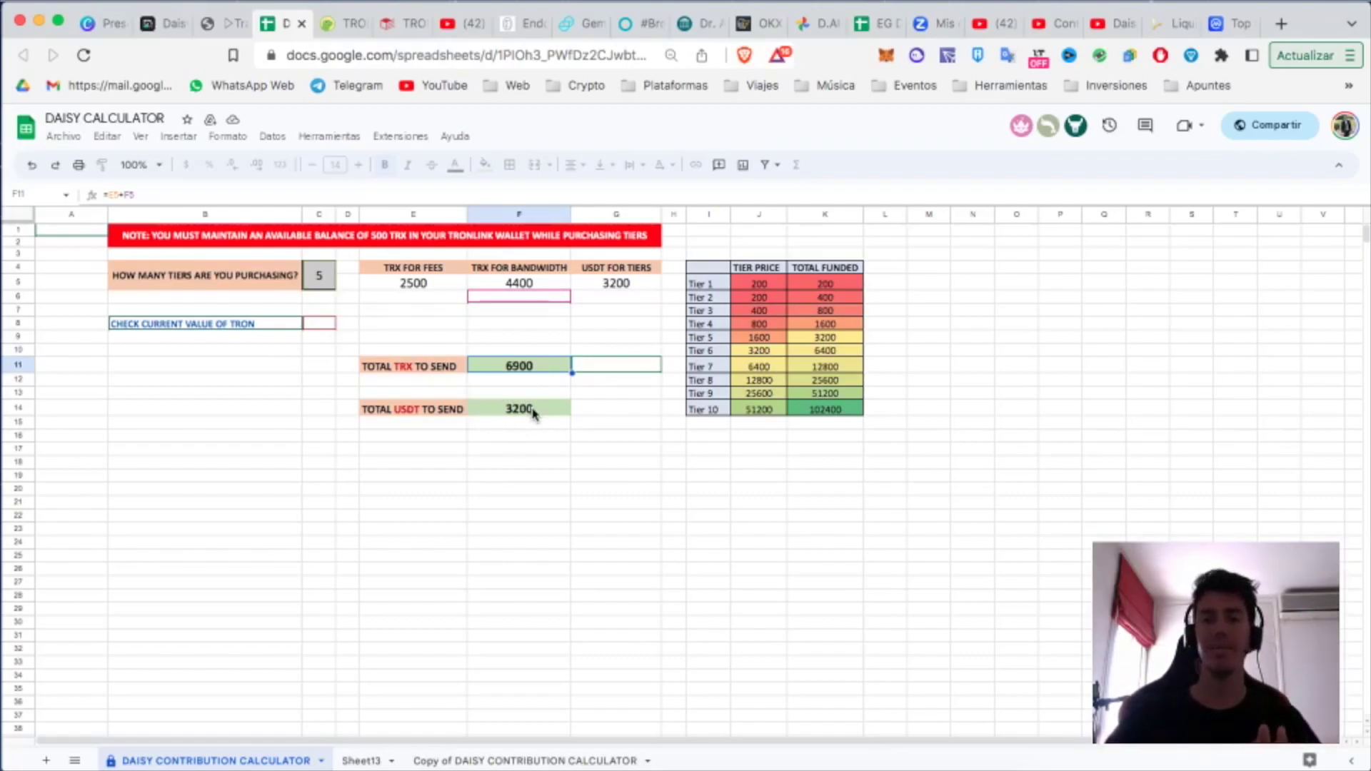
click(373, 282)
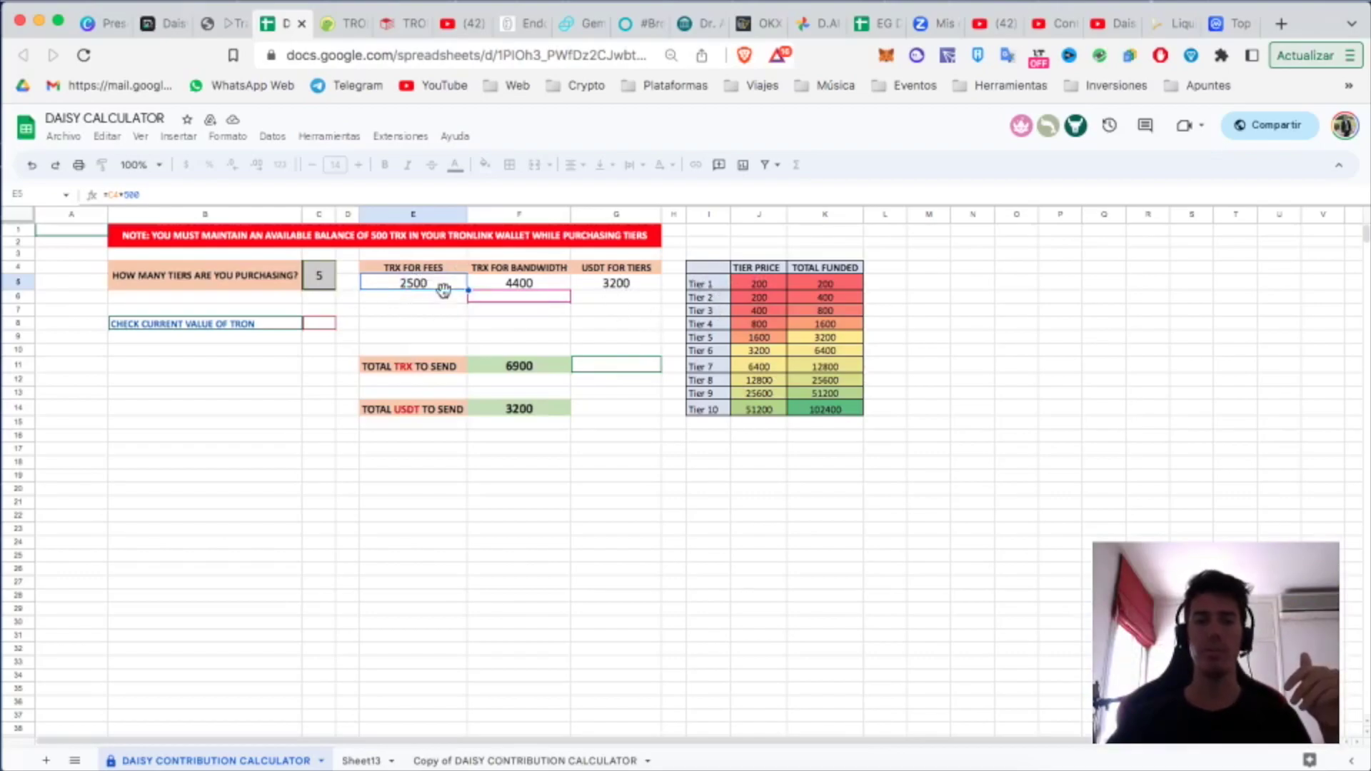
Step: Set the number of tiers being purchased to 1, 2 and 3 in turn to compare the calculated amounts
click(323, 277)
key(BackSpace)
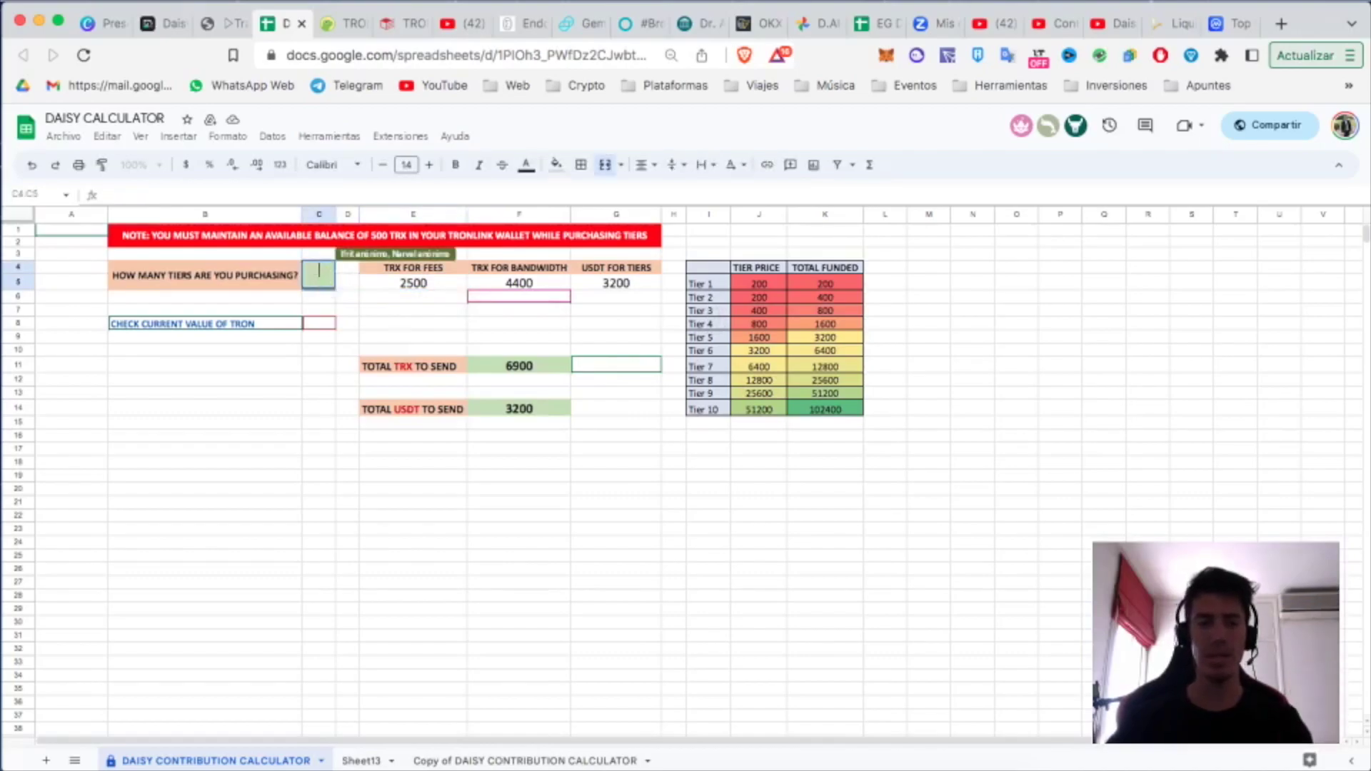
click(402, 309)
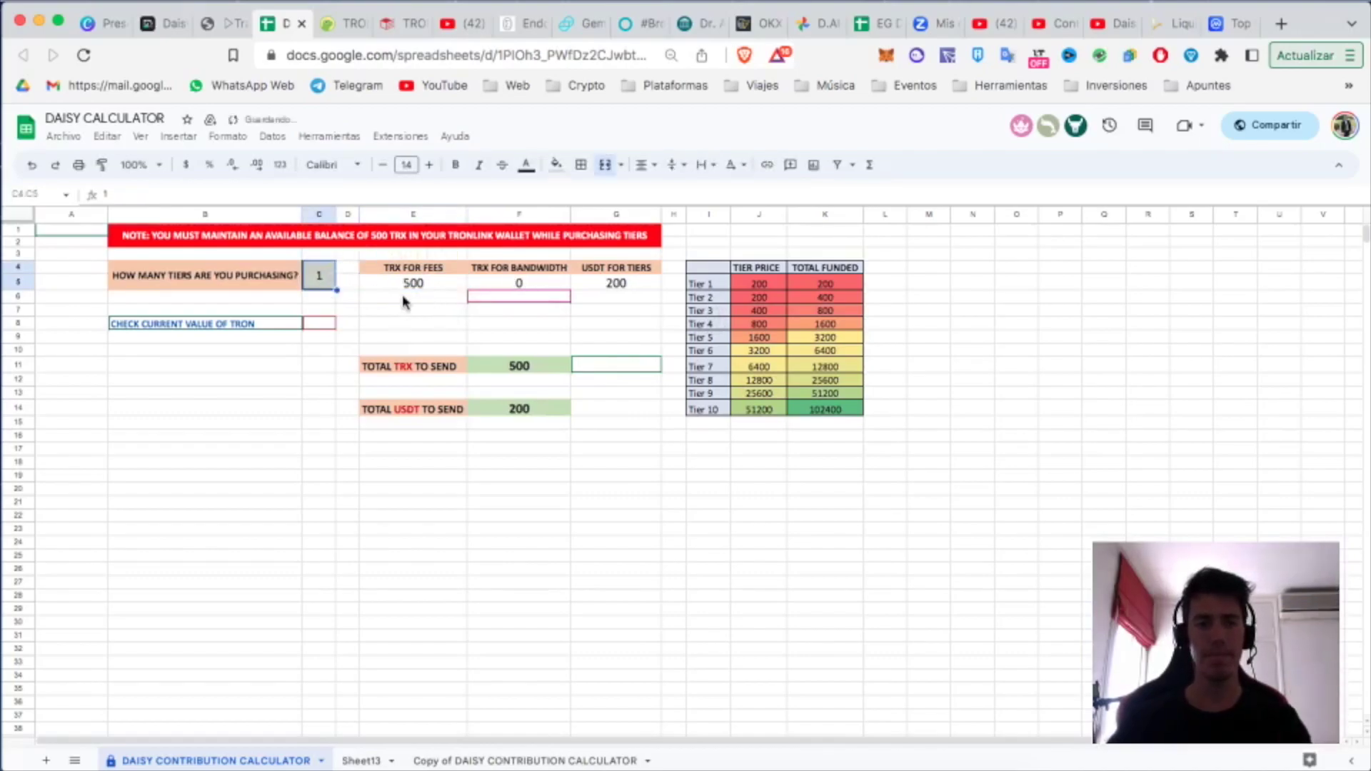
click(321, 274)
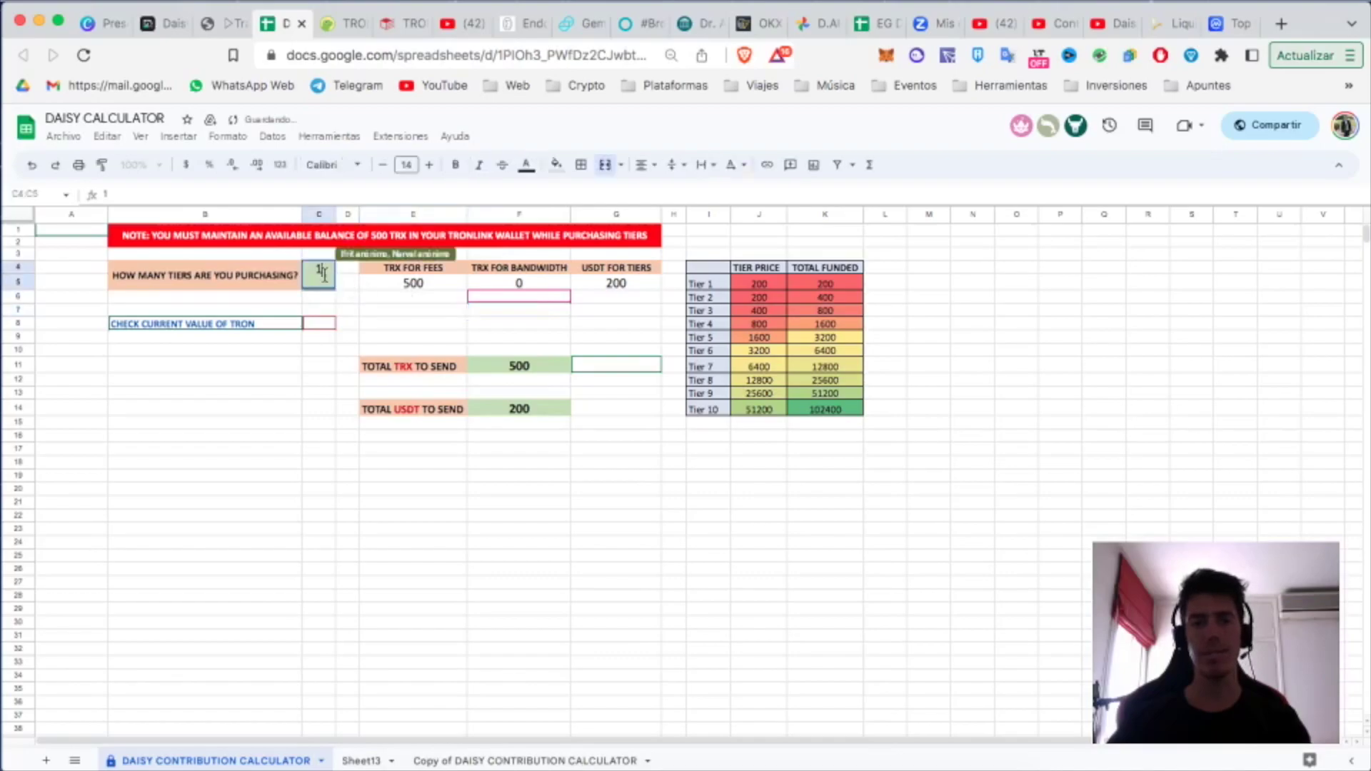
text(2)
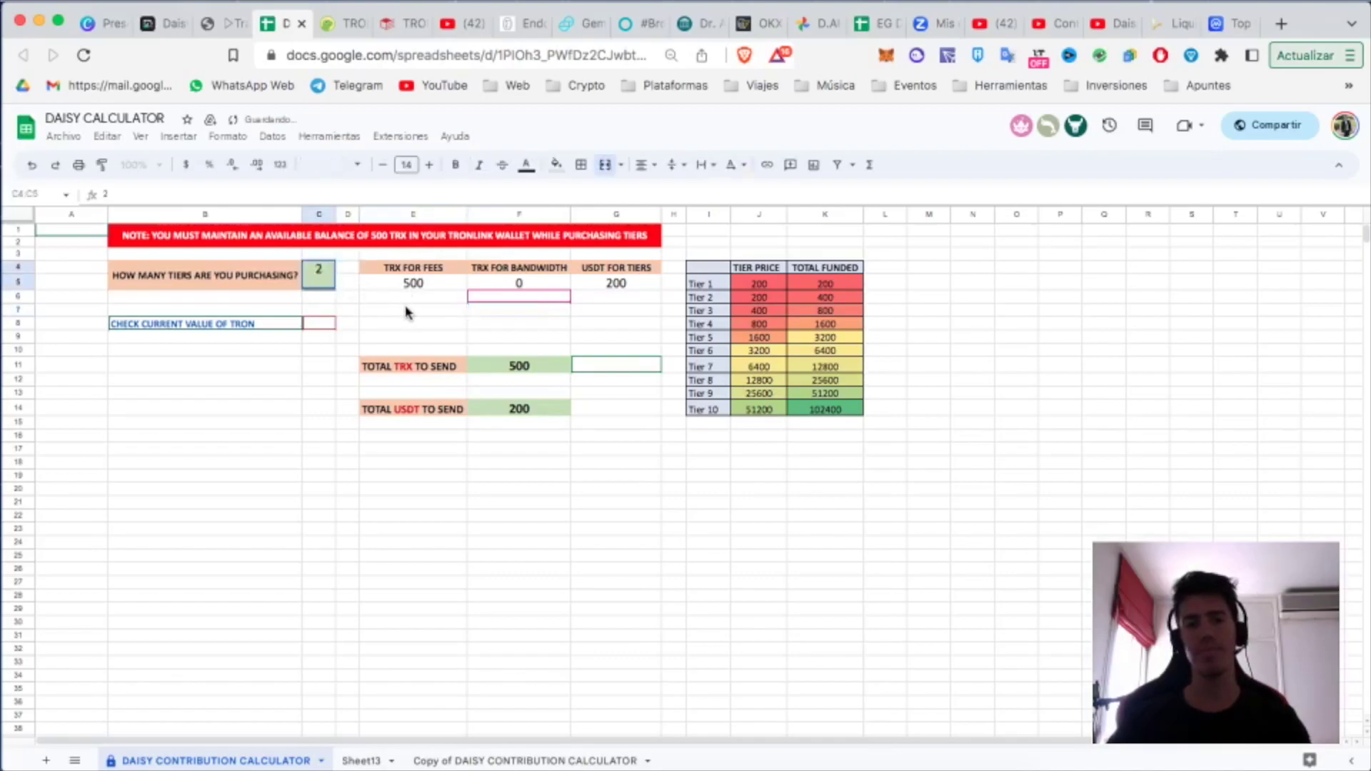
click(404, 315)
click(320, 276)
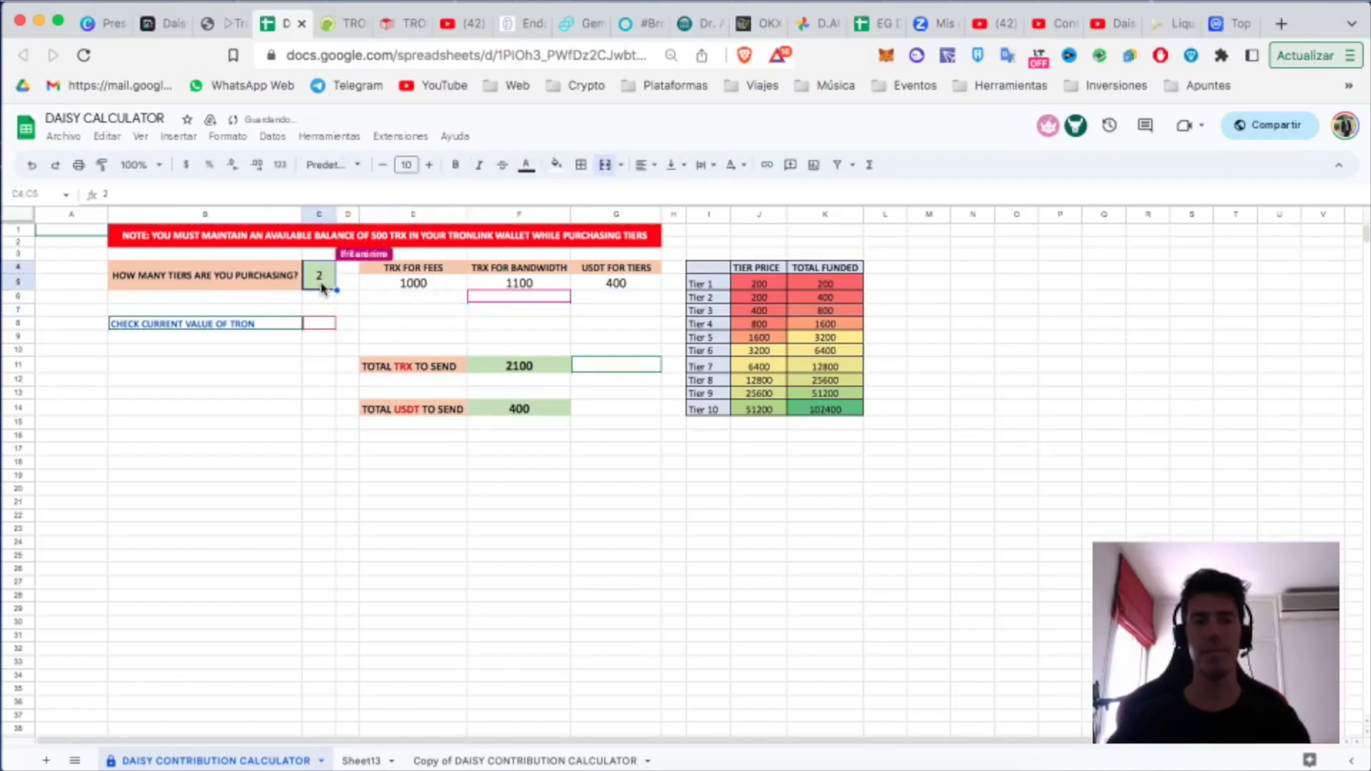
text(3)
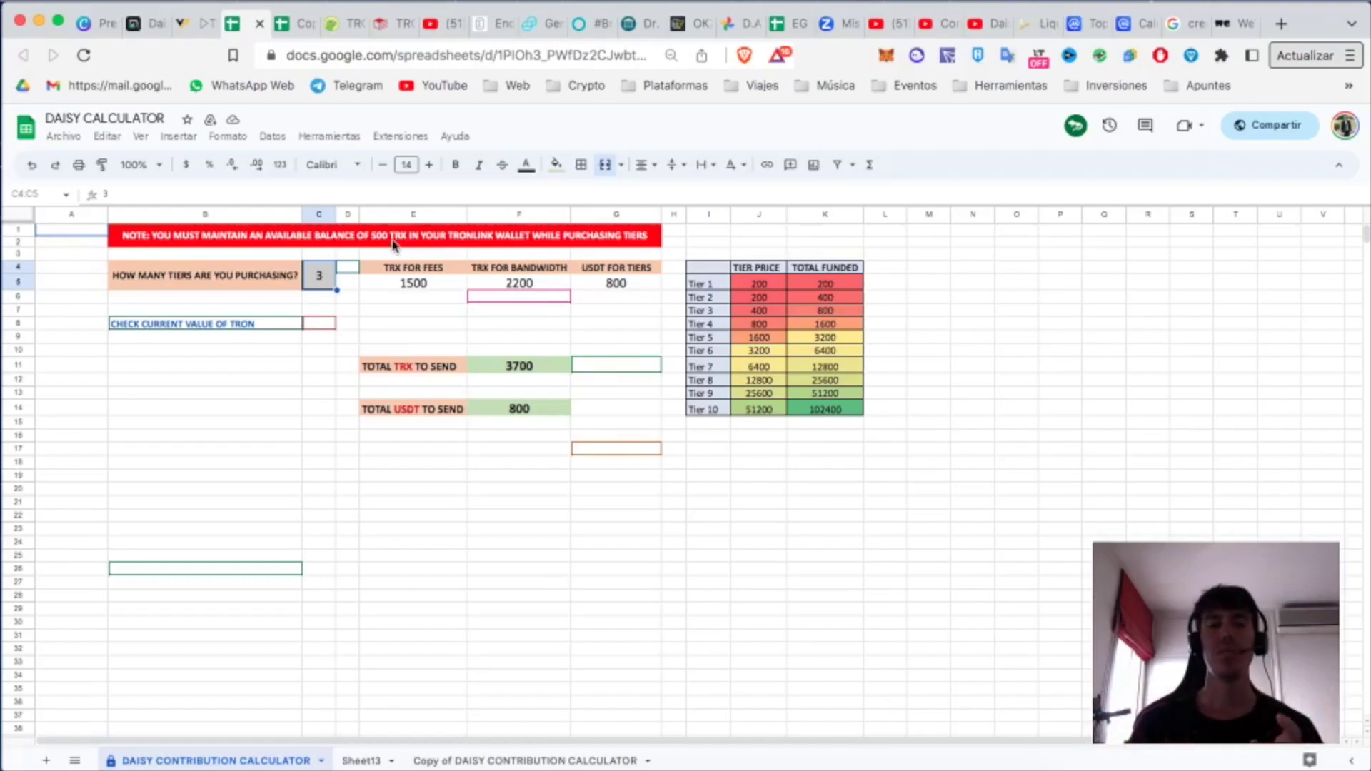
Step: Make a copy of the spreadsheet in Mi unidad, named Copia de DAISY CALCULATOR
click(55, 136)
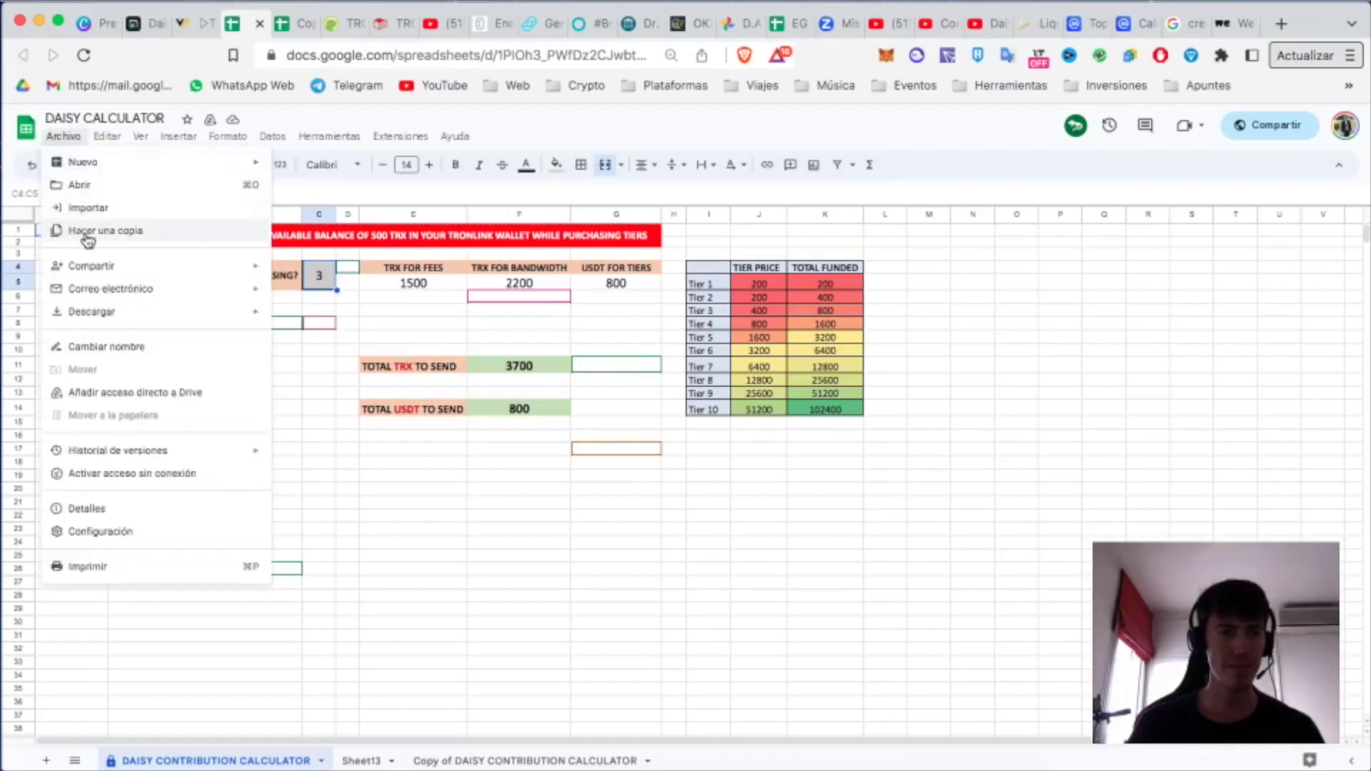
click(126, 236)
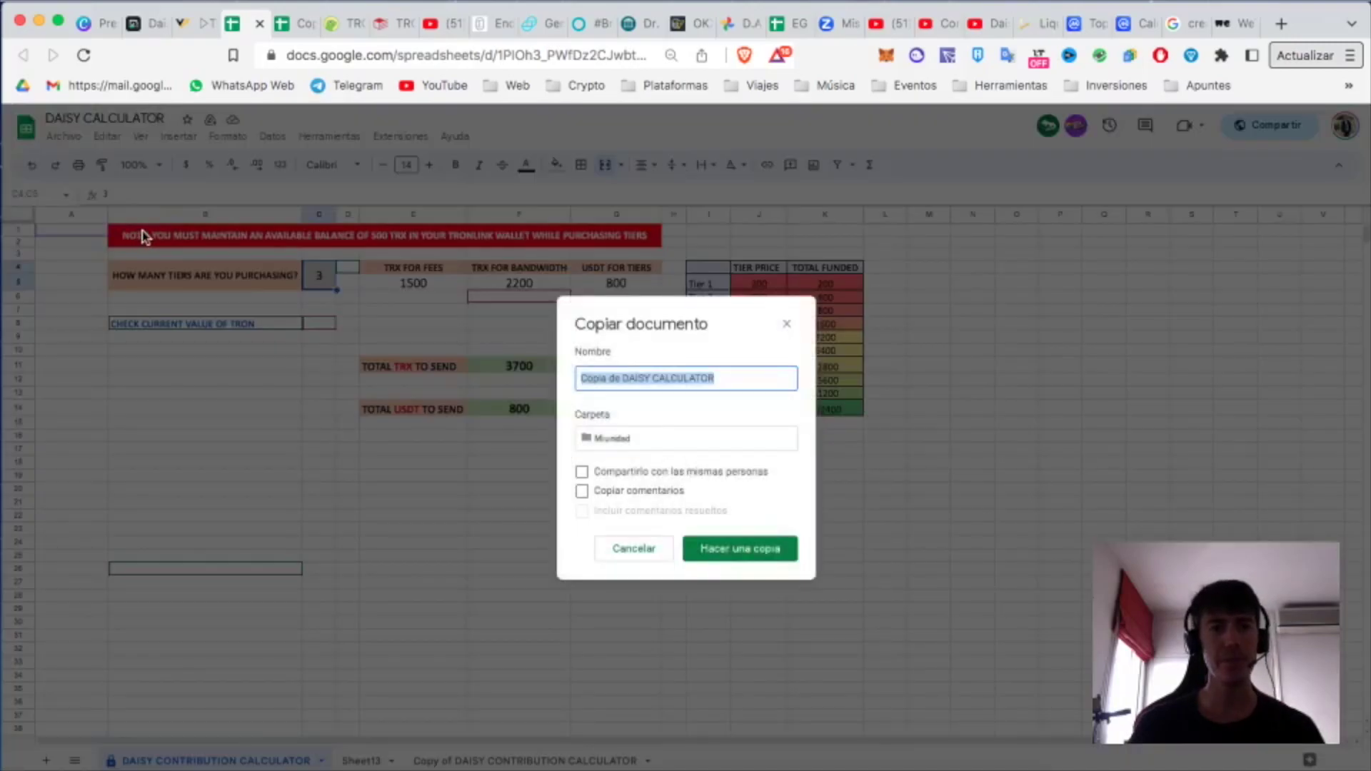
click(741, 549)
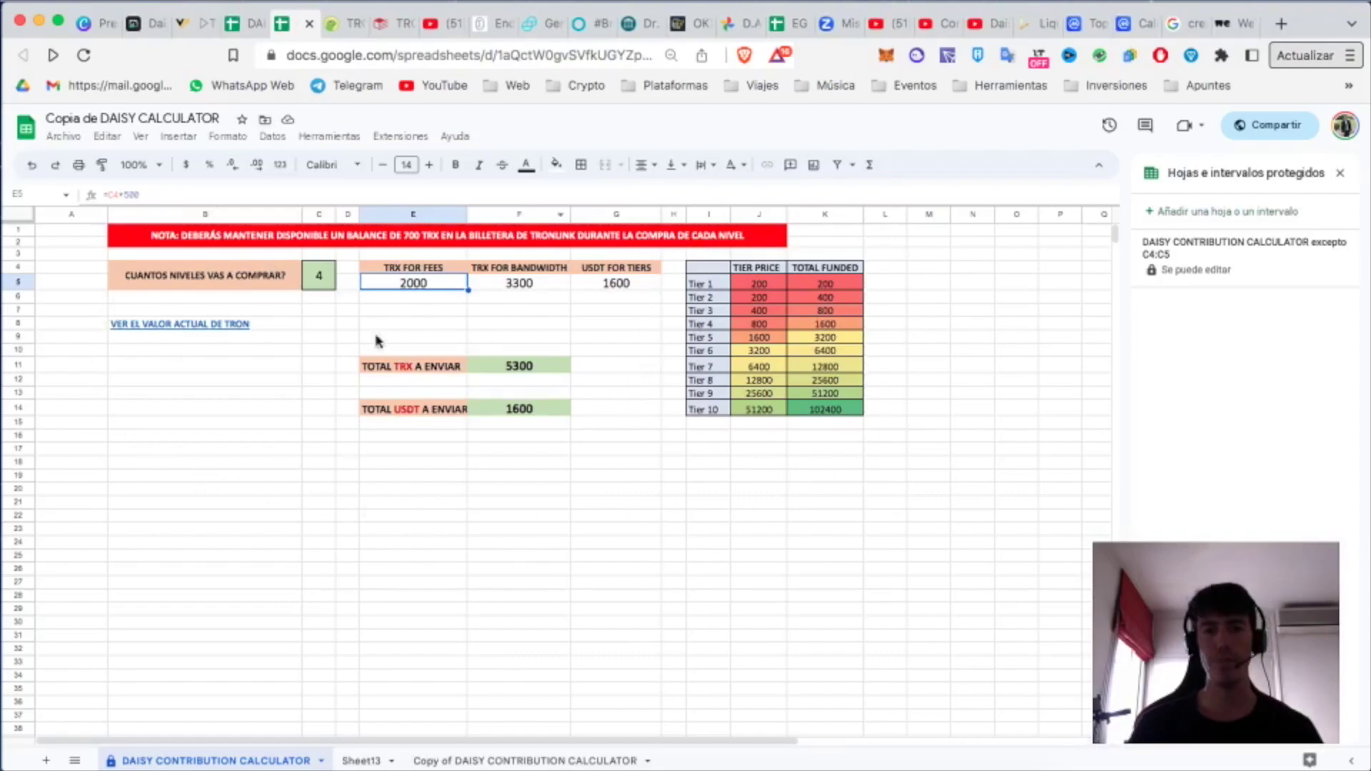
Step: Examine the copy's tier-count question, the red note on the required TRX balance, and the TRX for fees and bandwidth amounts
click(175, 282)
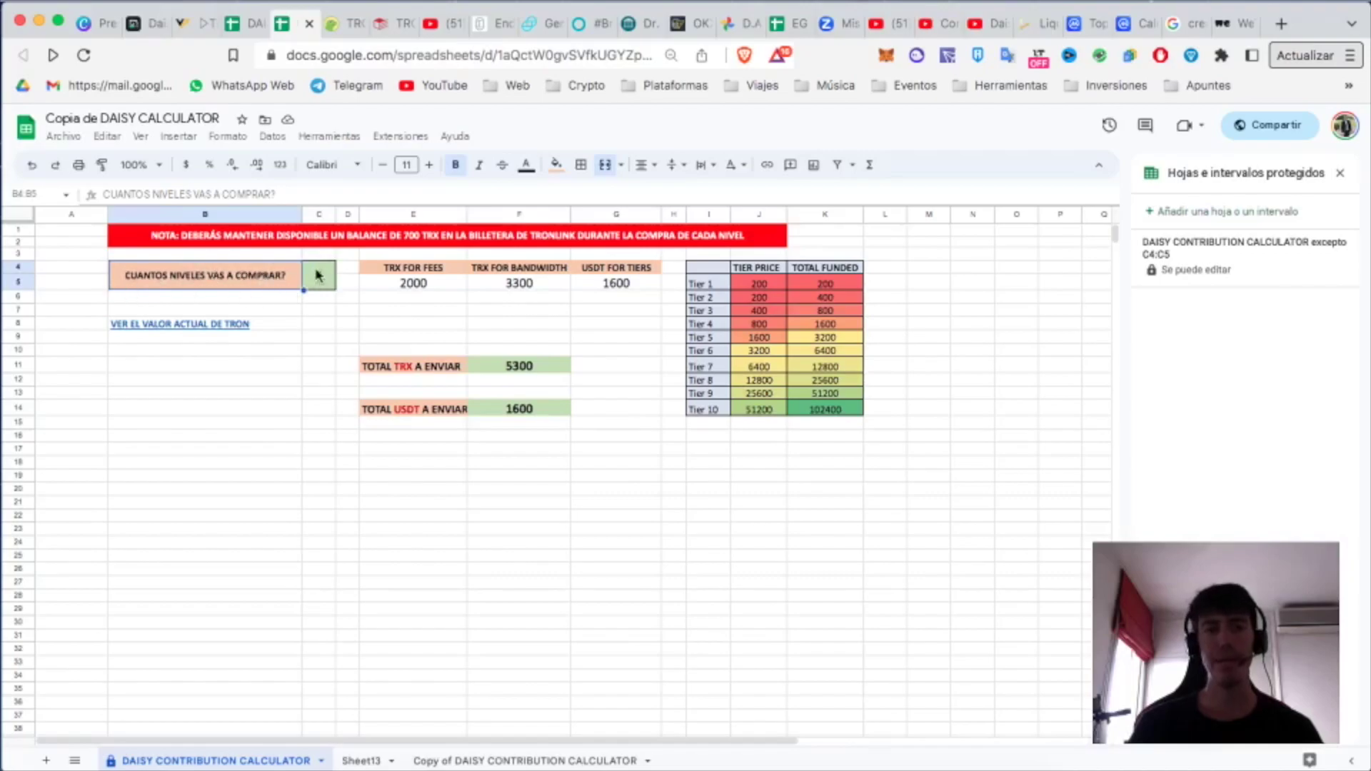
click(414, 240)
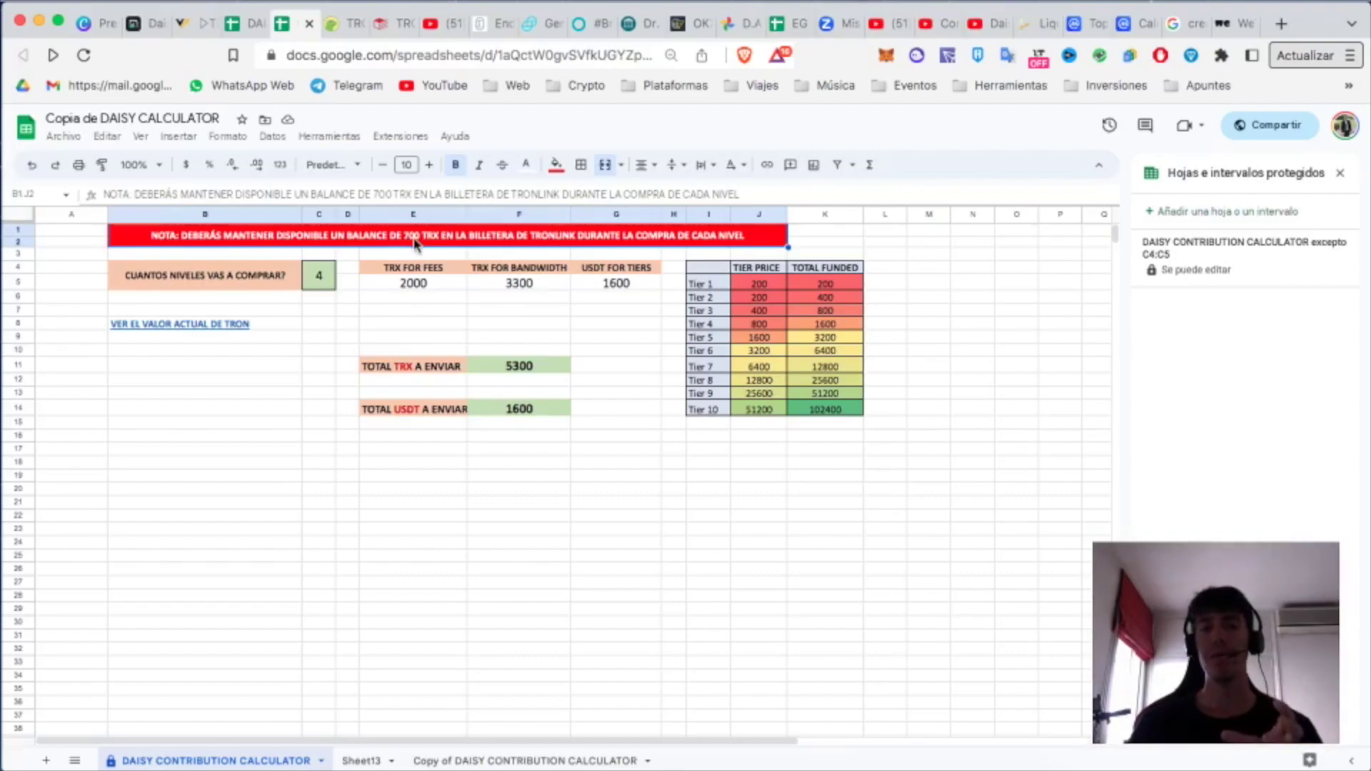
click(413, 283)
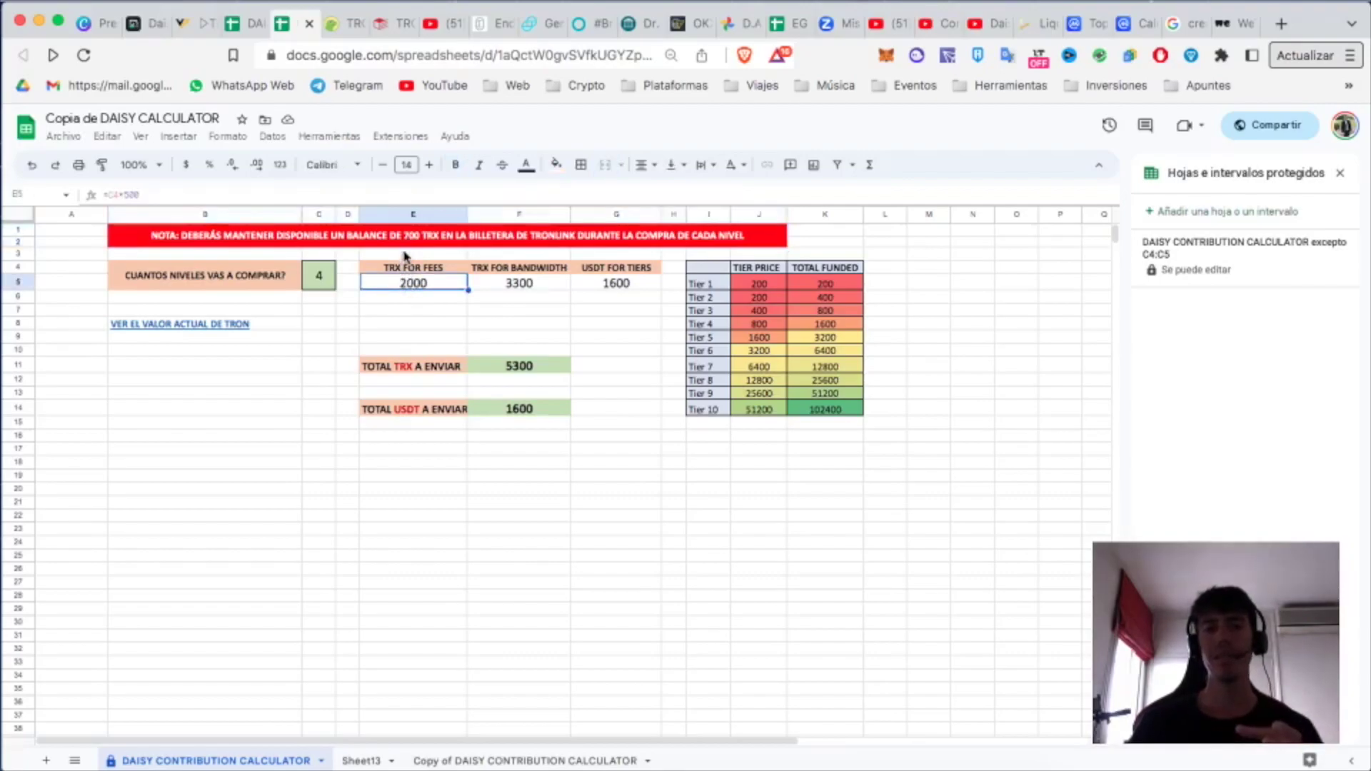
click(425, 288)
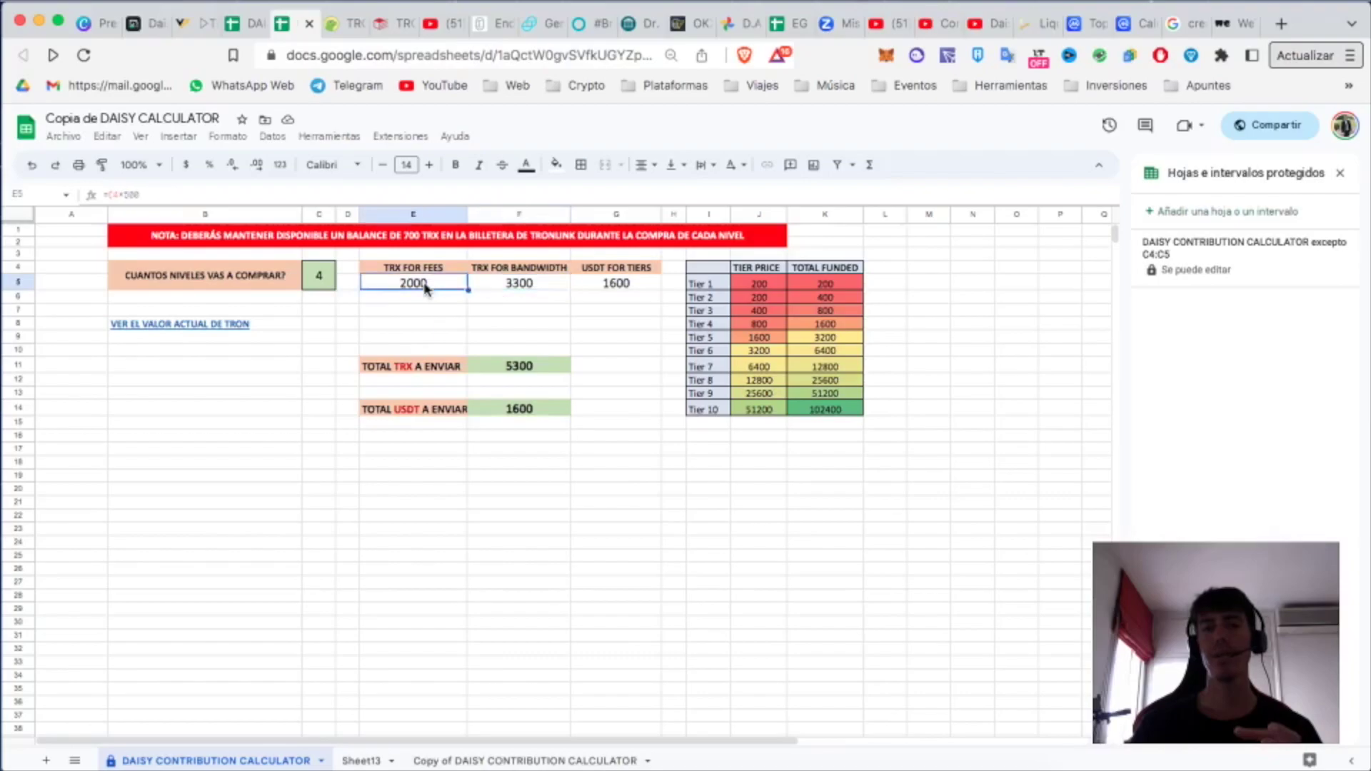
click(473, 286)
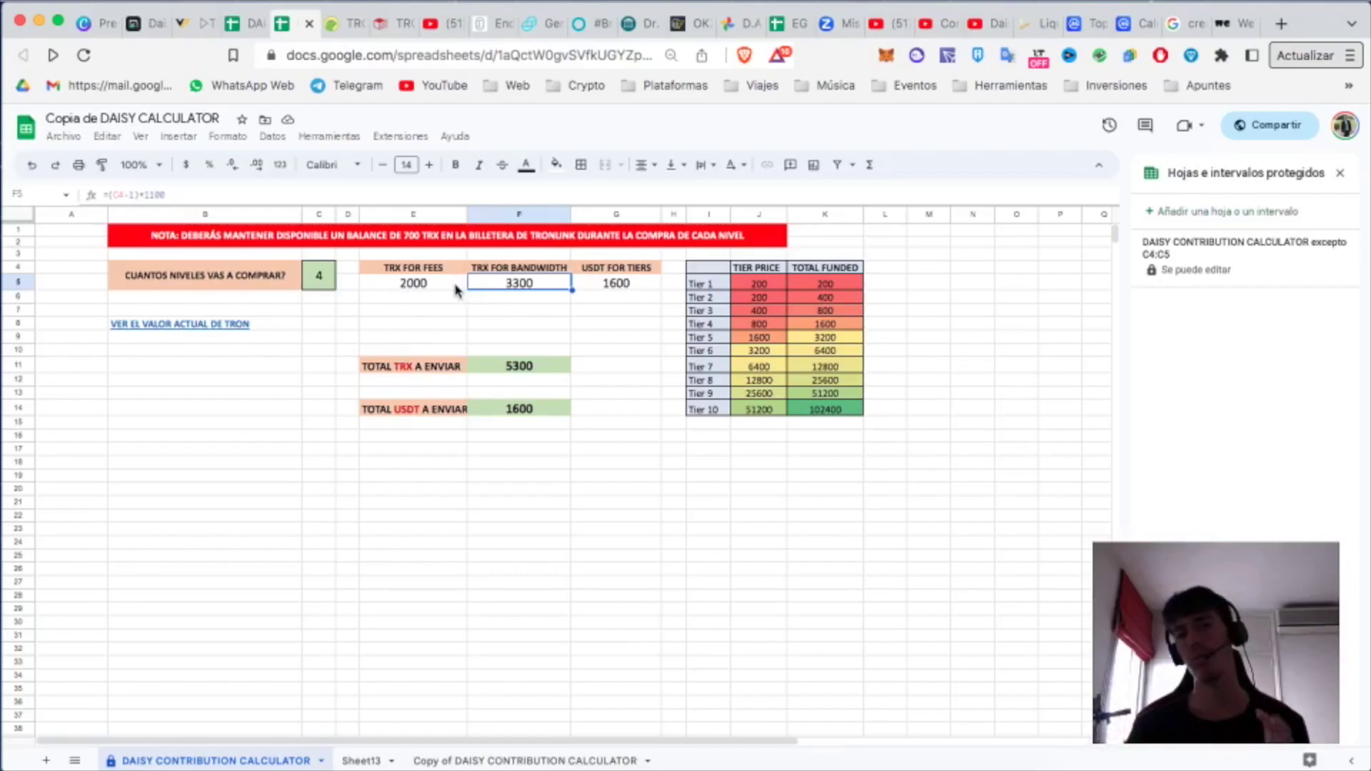
click(447, 289)
click(510, 290)
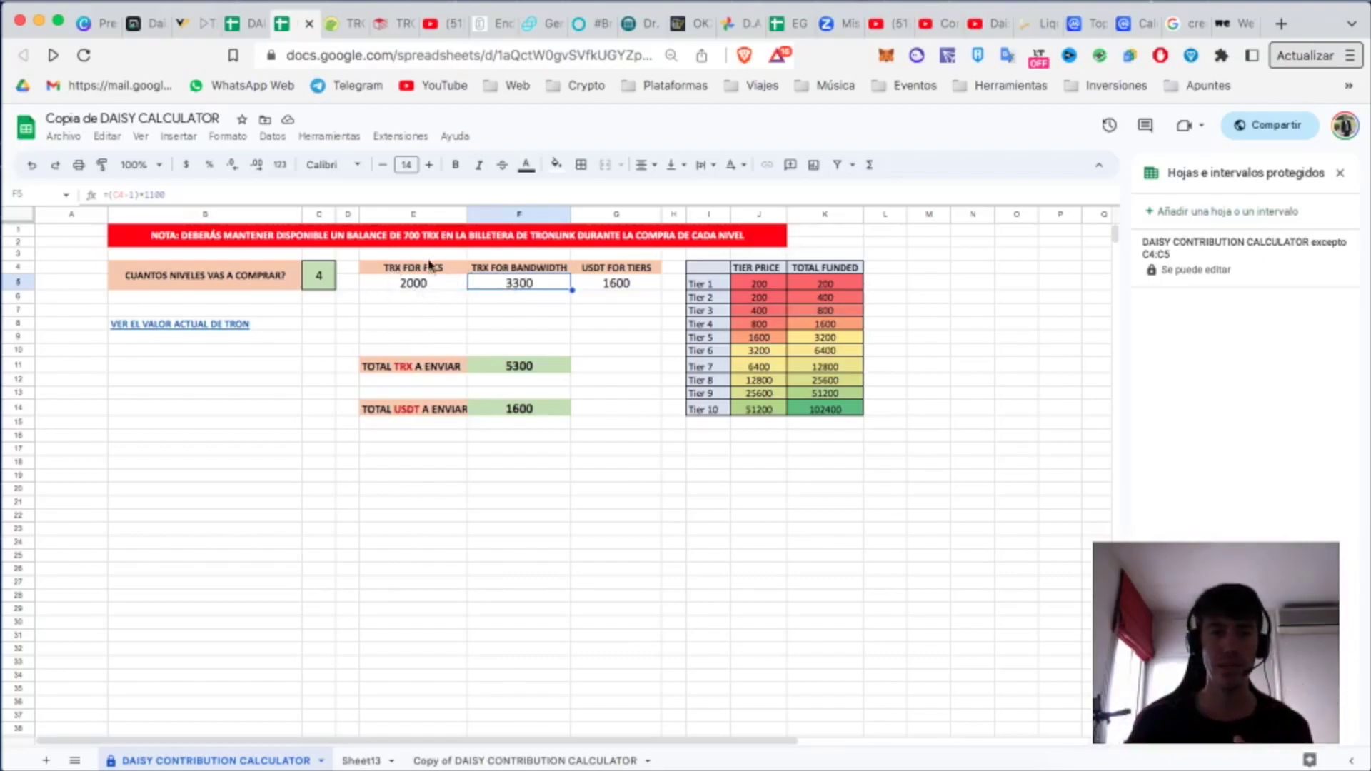
click(439, 284)
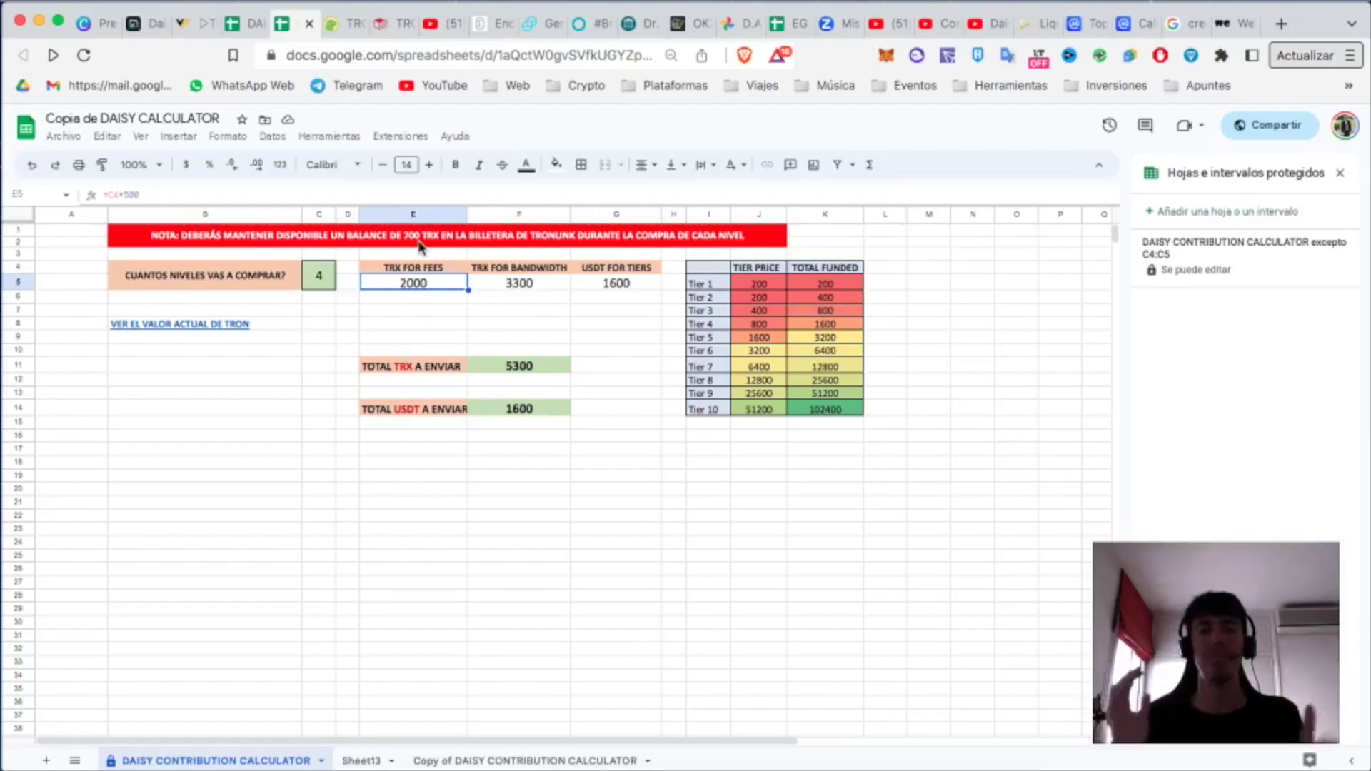
click(444, 240)
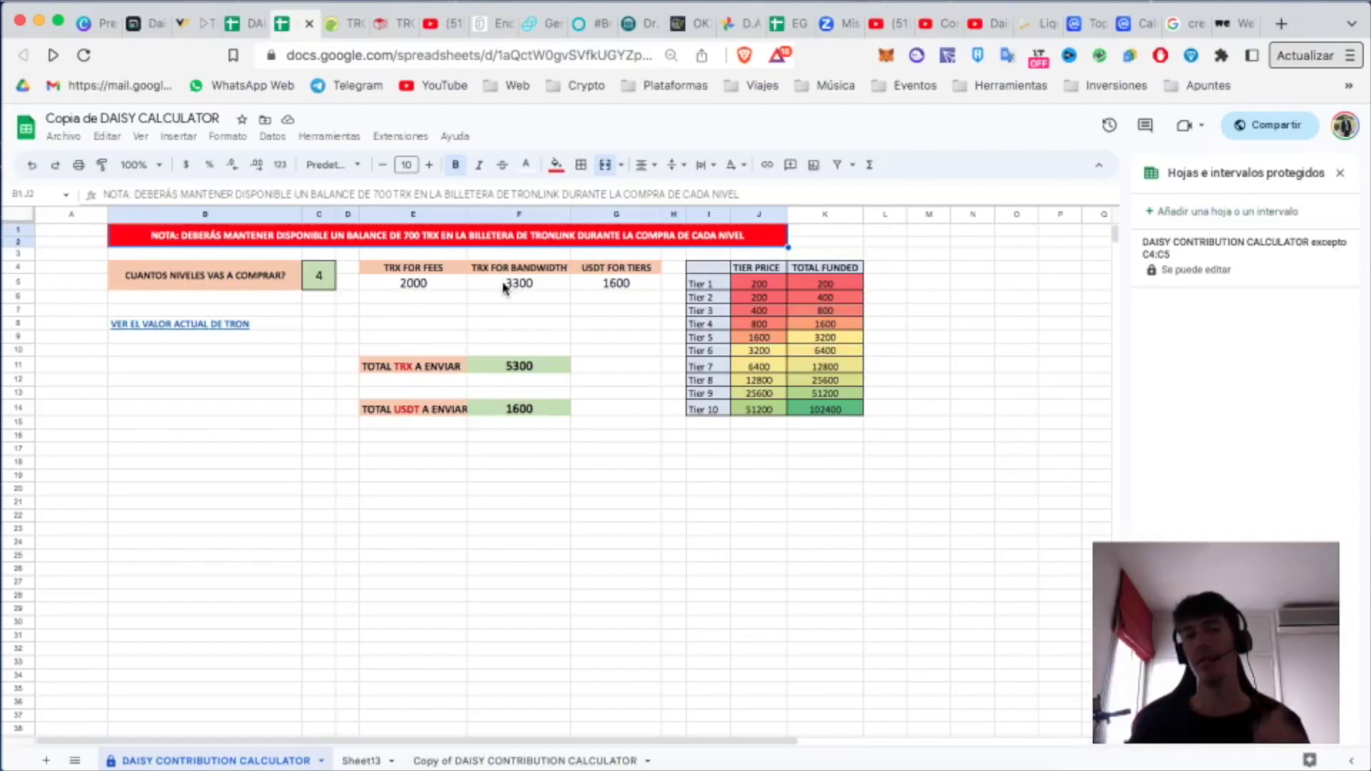
Step: Set the number of levels to buy to 3 in the copied calculator
click(325, 280)
double_click(326, 278)
key(BackSpace)
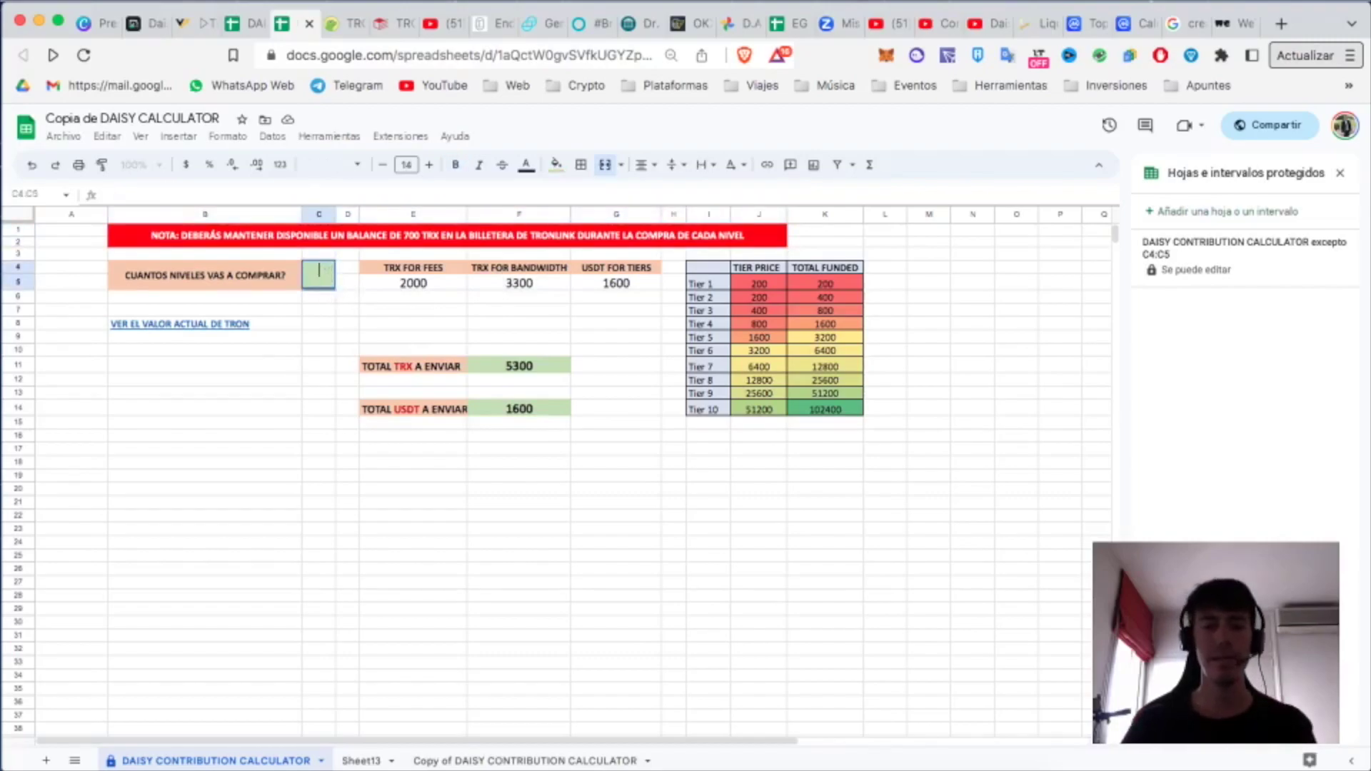
text(3)
click(397, 288)
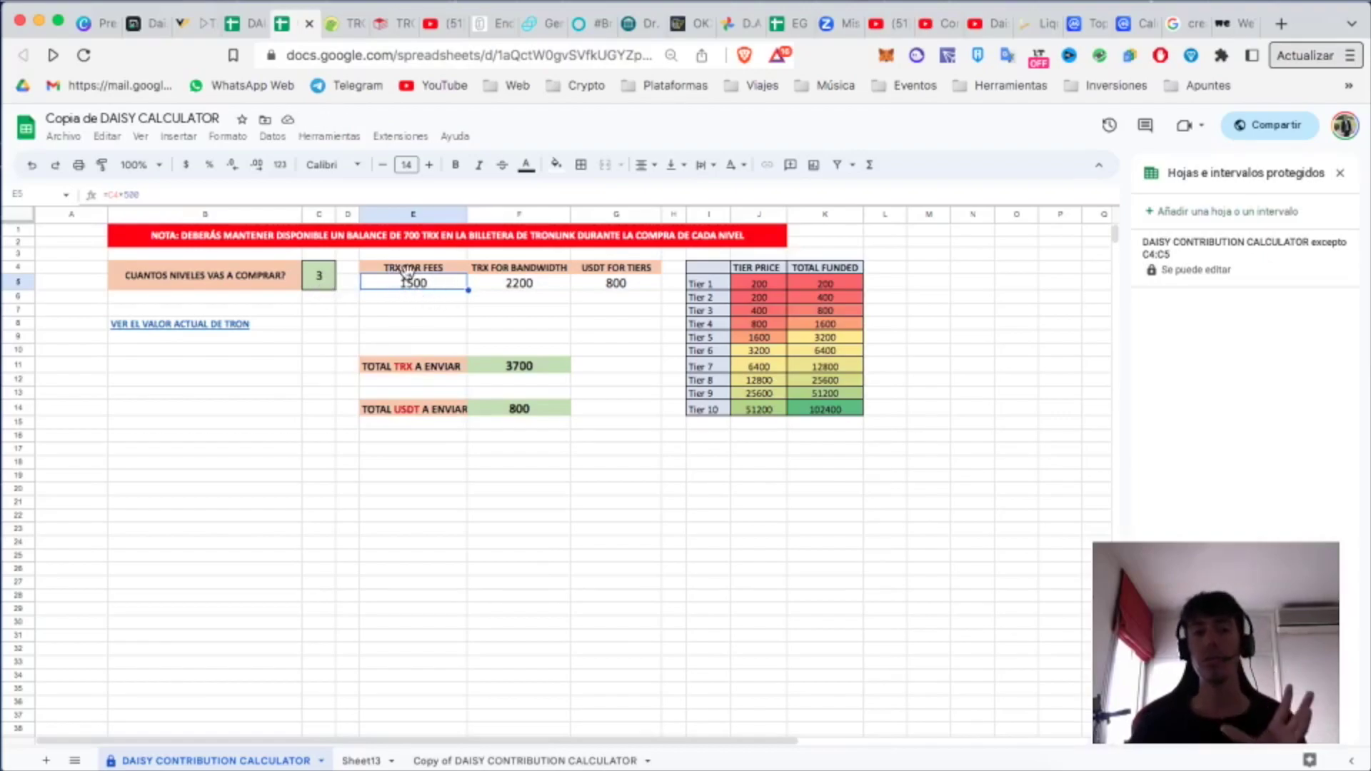
Step: Examine the TRX for bandwidth, USDT for tiers and TRX for fees amounts and the total TRX to send
click(495, 287)
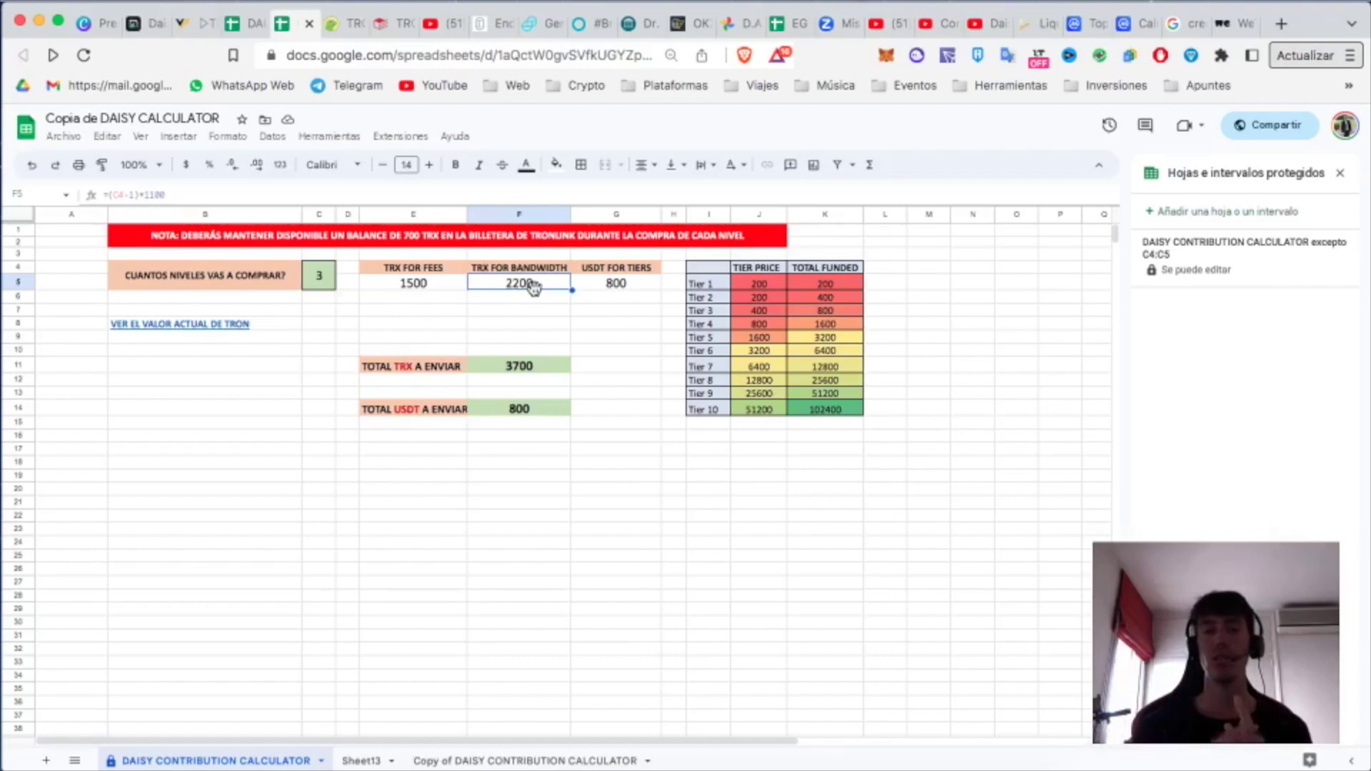
click(606, 285)
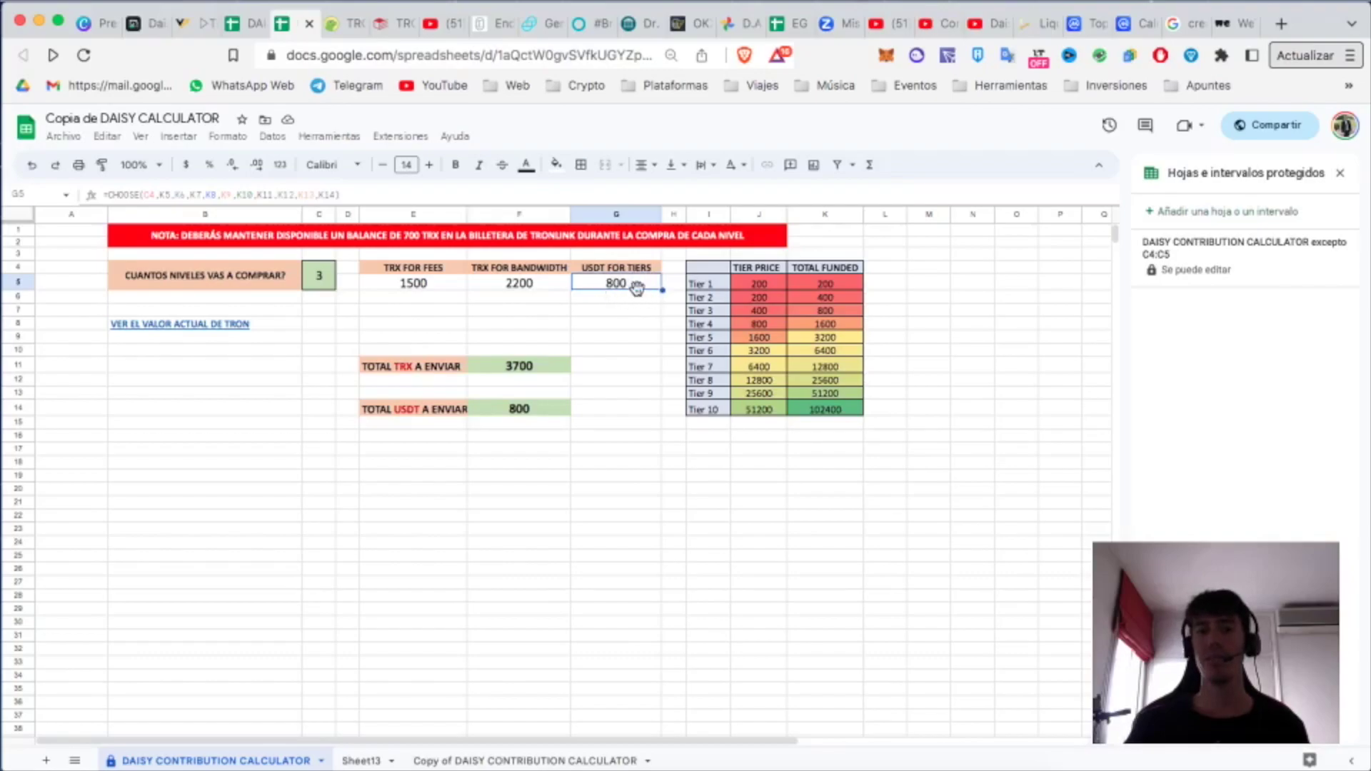
click(537, 282)
click(450, 285)
click(496, 288)
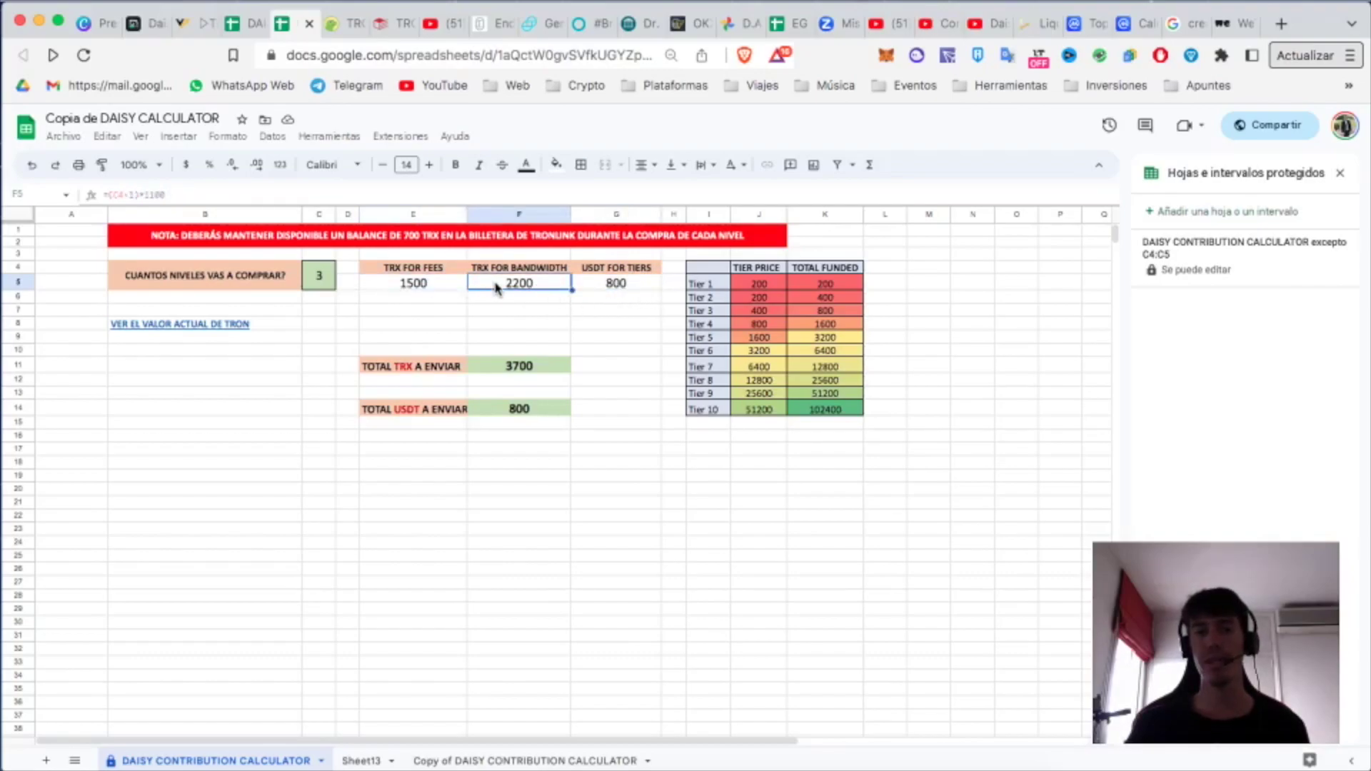
click(520, 366)
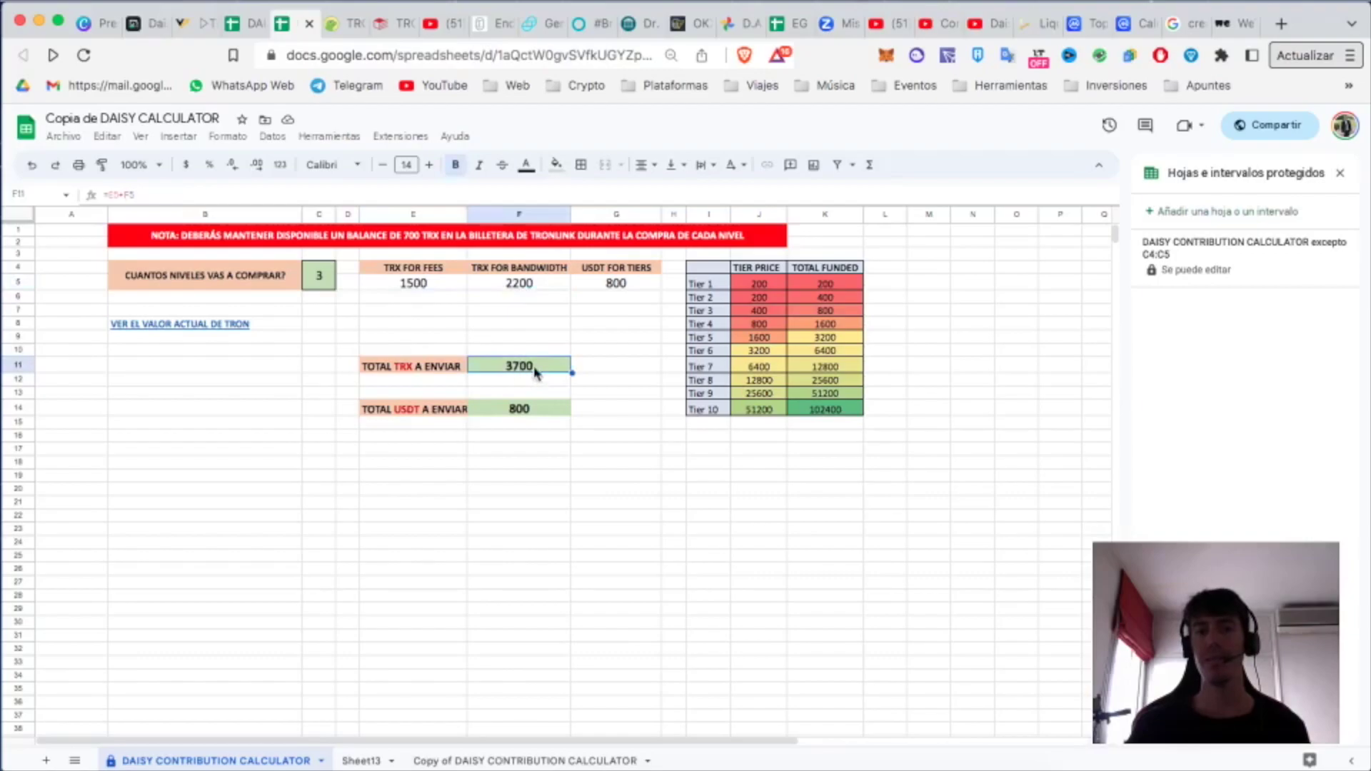
Step: Enter 700 in cell G11 beside the total TRX to send, and colour its text red
click(587, 371)
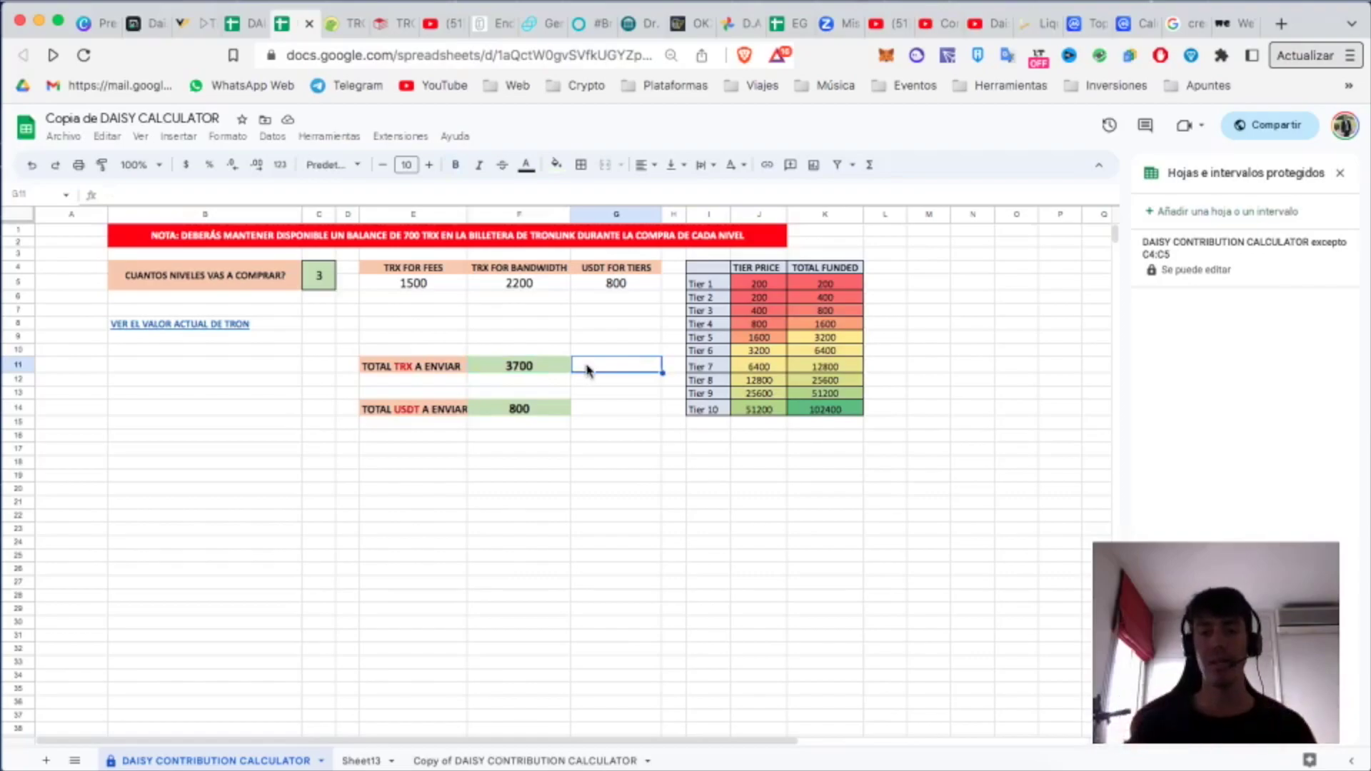
text(700)
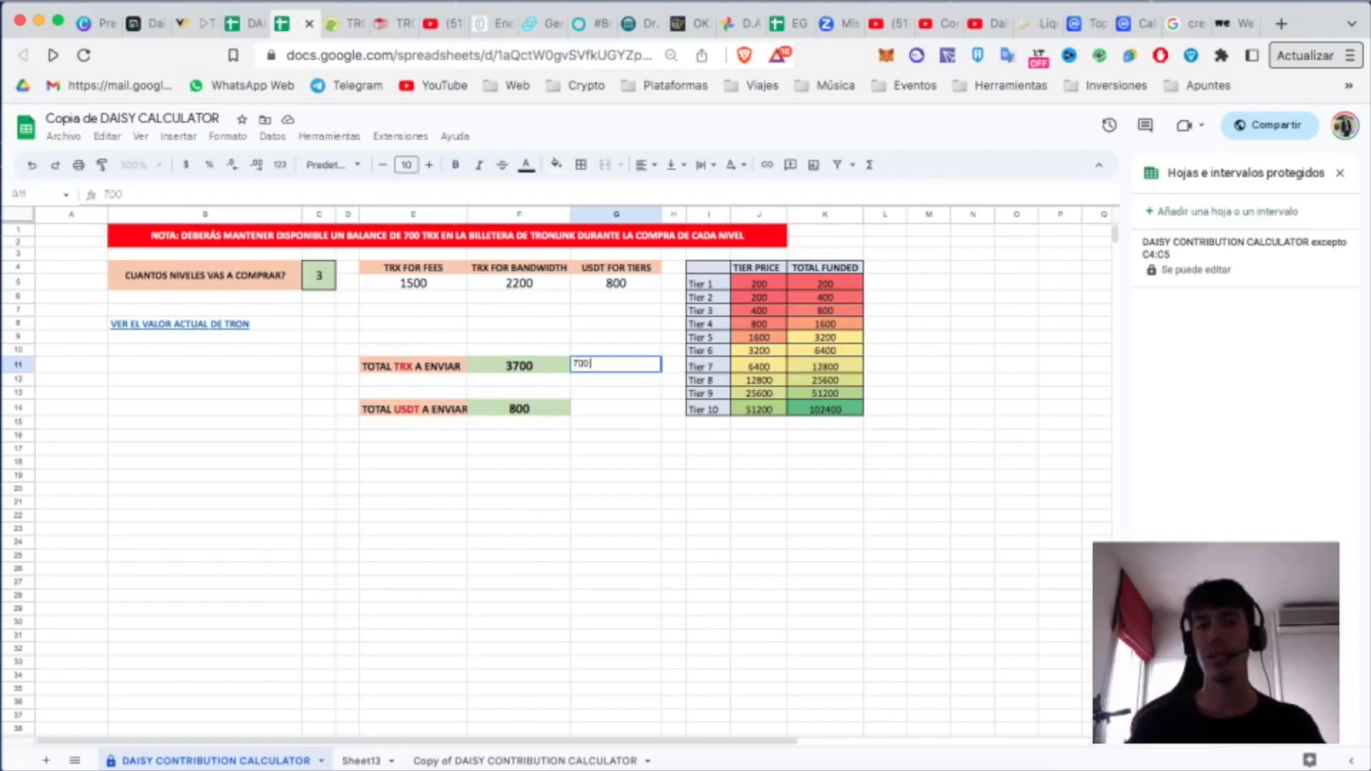
key(Return)
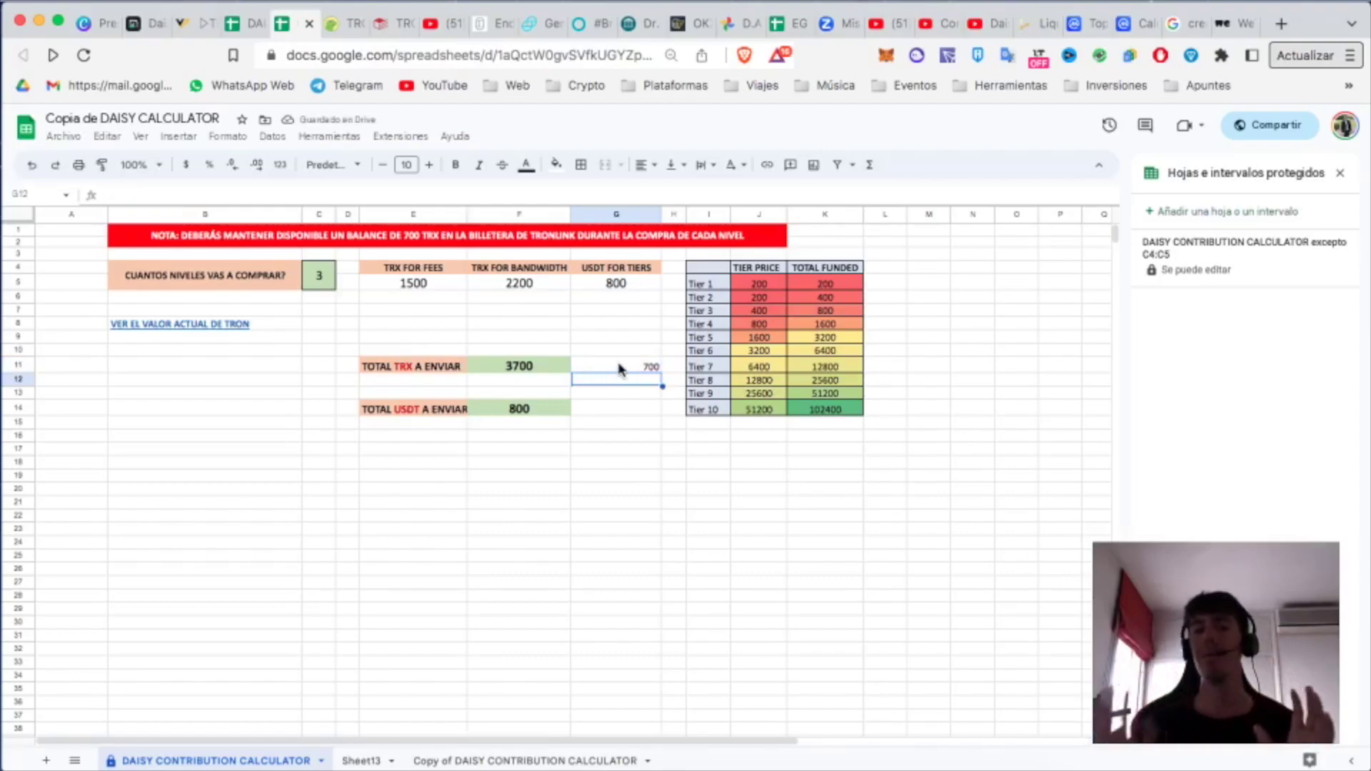
click(646, 365)
click(527, 164)
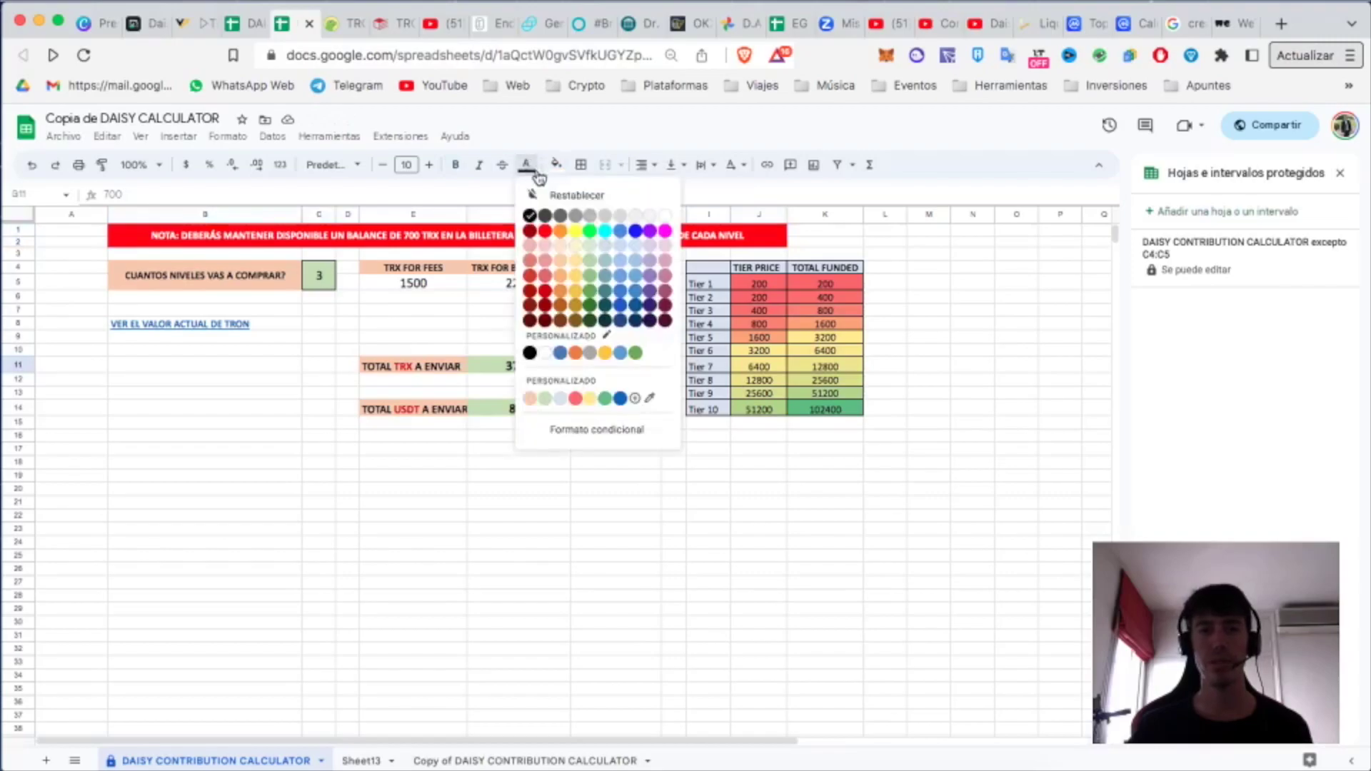
click(549, 230)
click(625, 393)
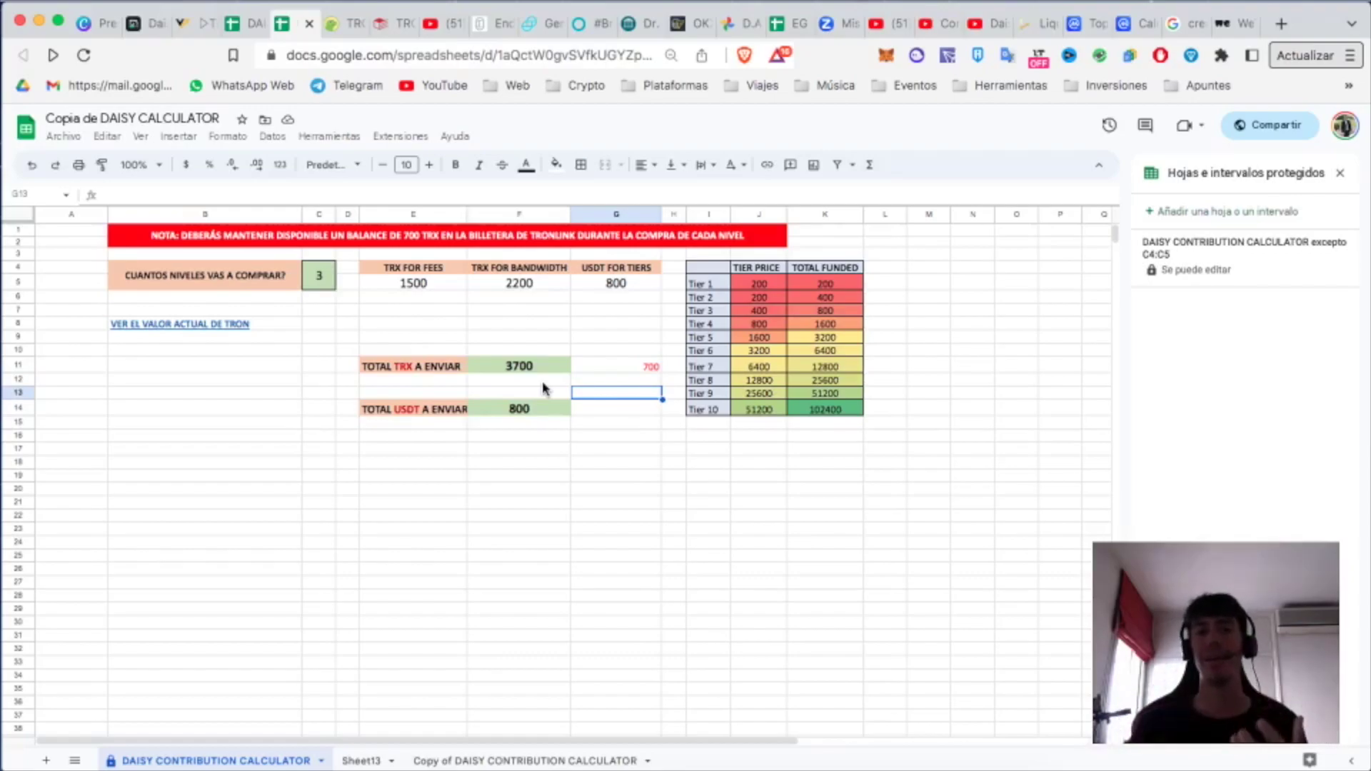
Step: Open the calculator's link to the current TRON value and find the TRON Converter on the CoinGecko page
click(213, 327)
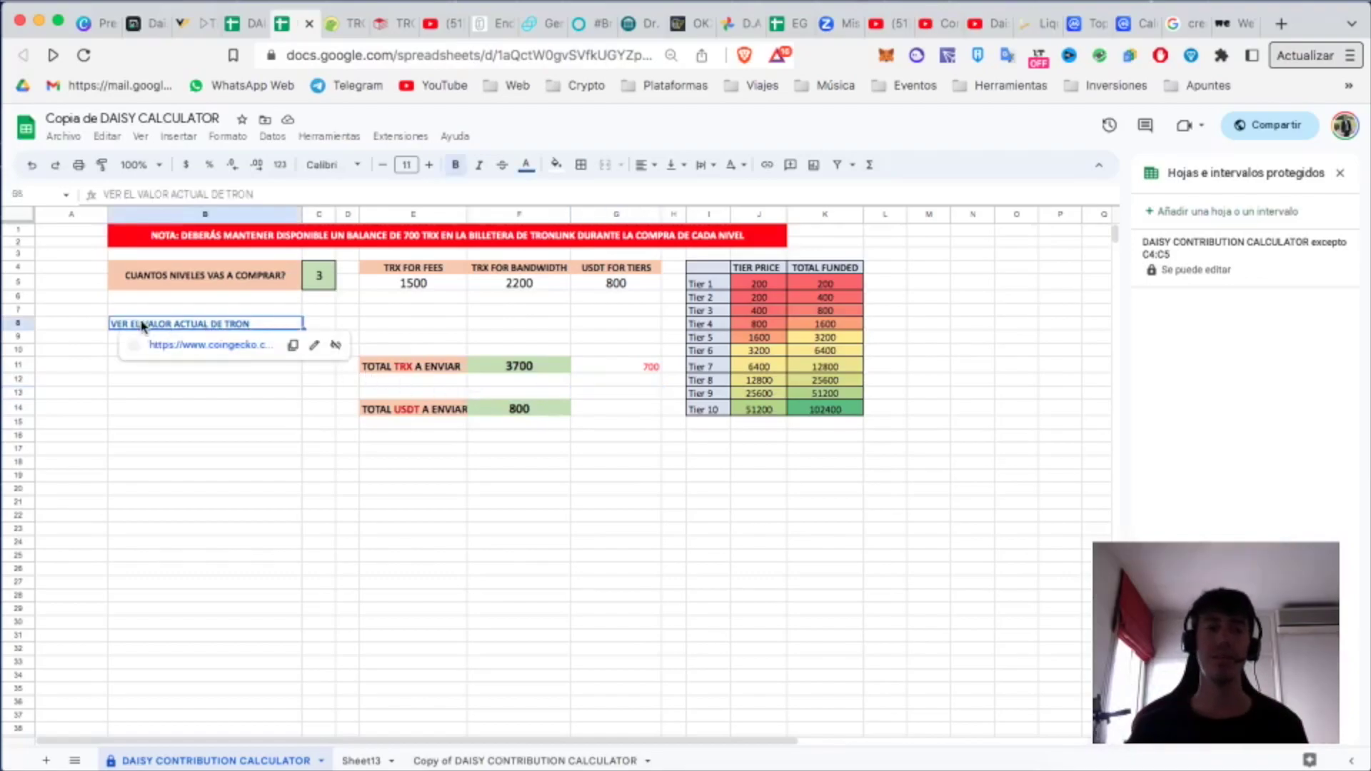
click(214, 345)
scroll(764, 355, down, 5)
scroll(764, 355, down, 3)
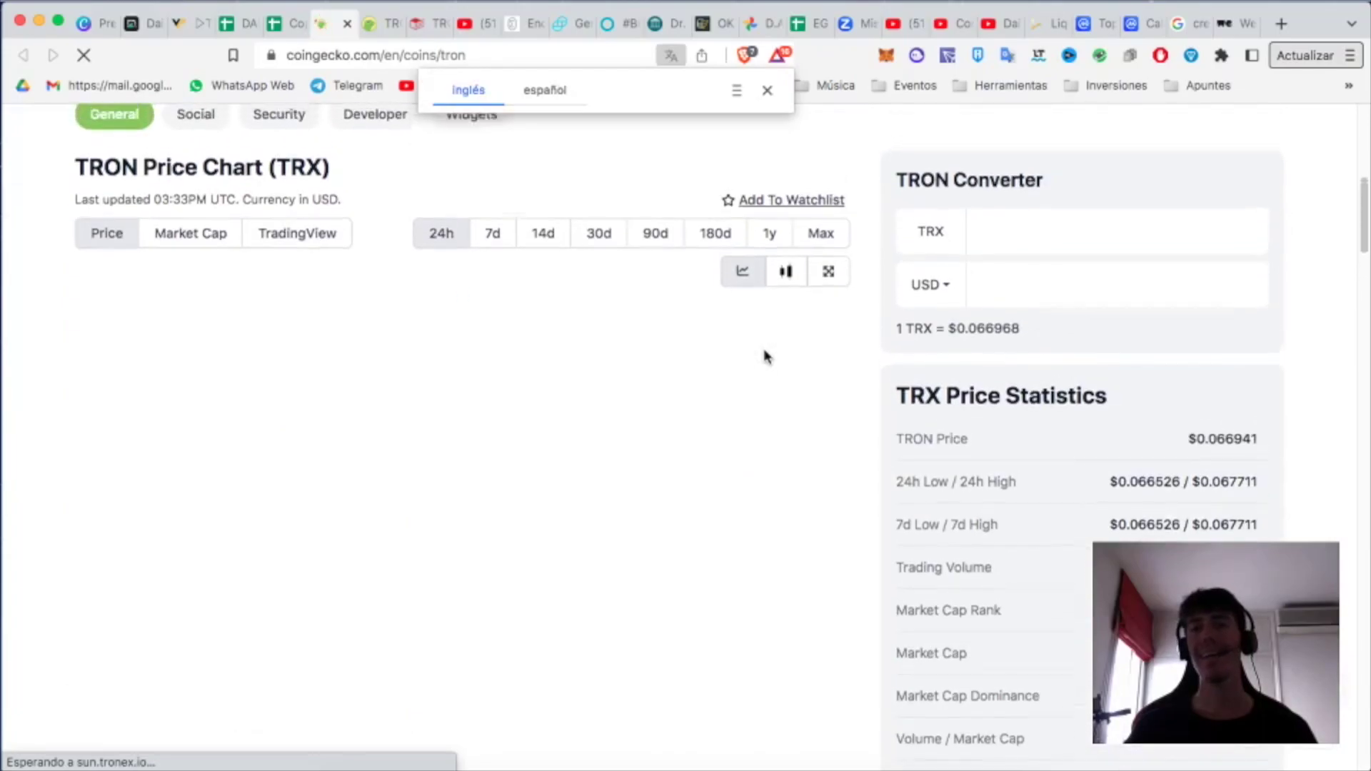
Step: Check the total TRX to send in the calculator and convert 3700 TRX to USD in CoinGecko's TRON Converter
click(268, 26)
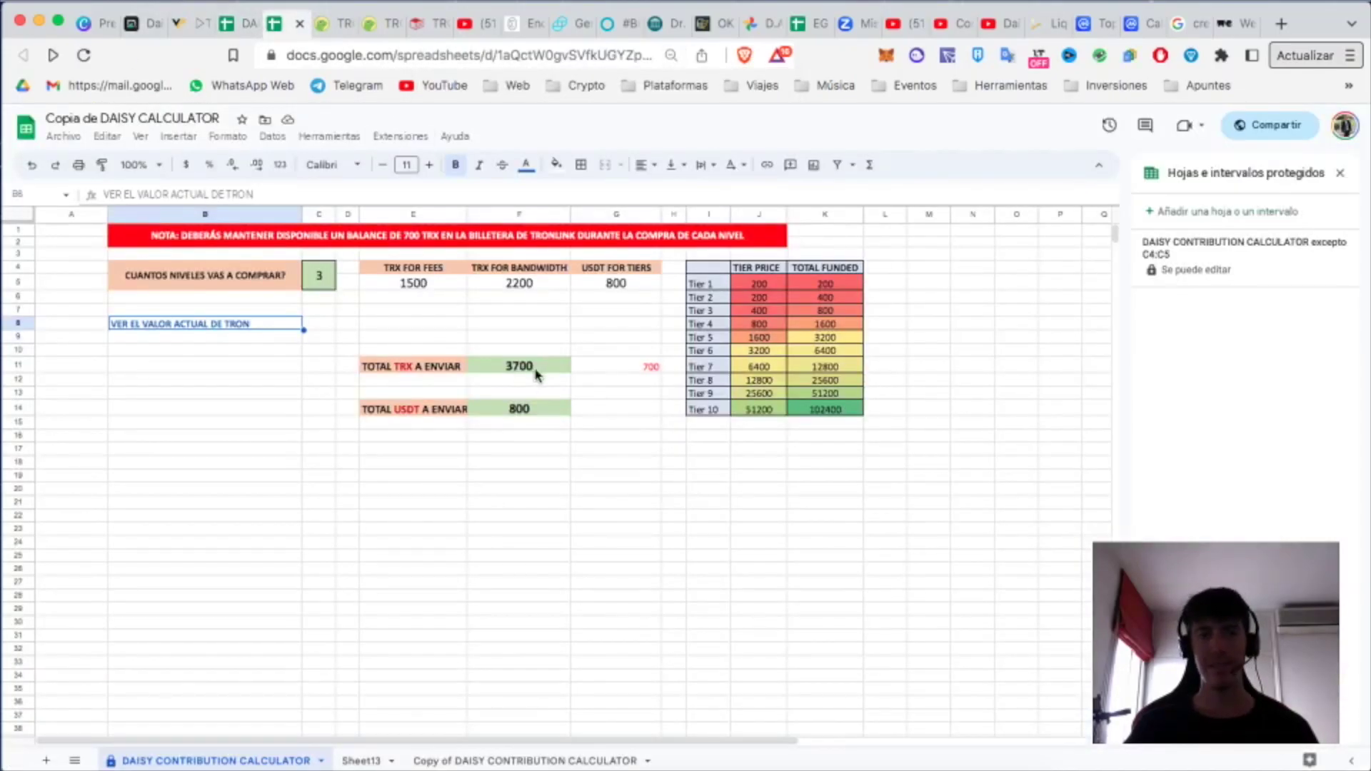
key(ctrl+Tab)
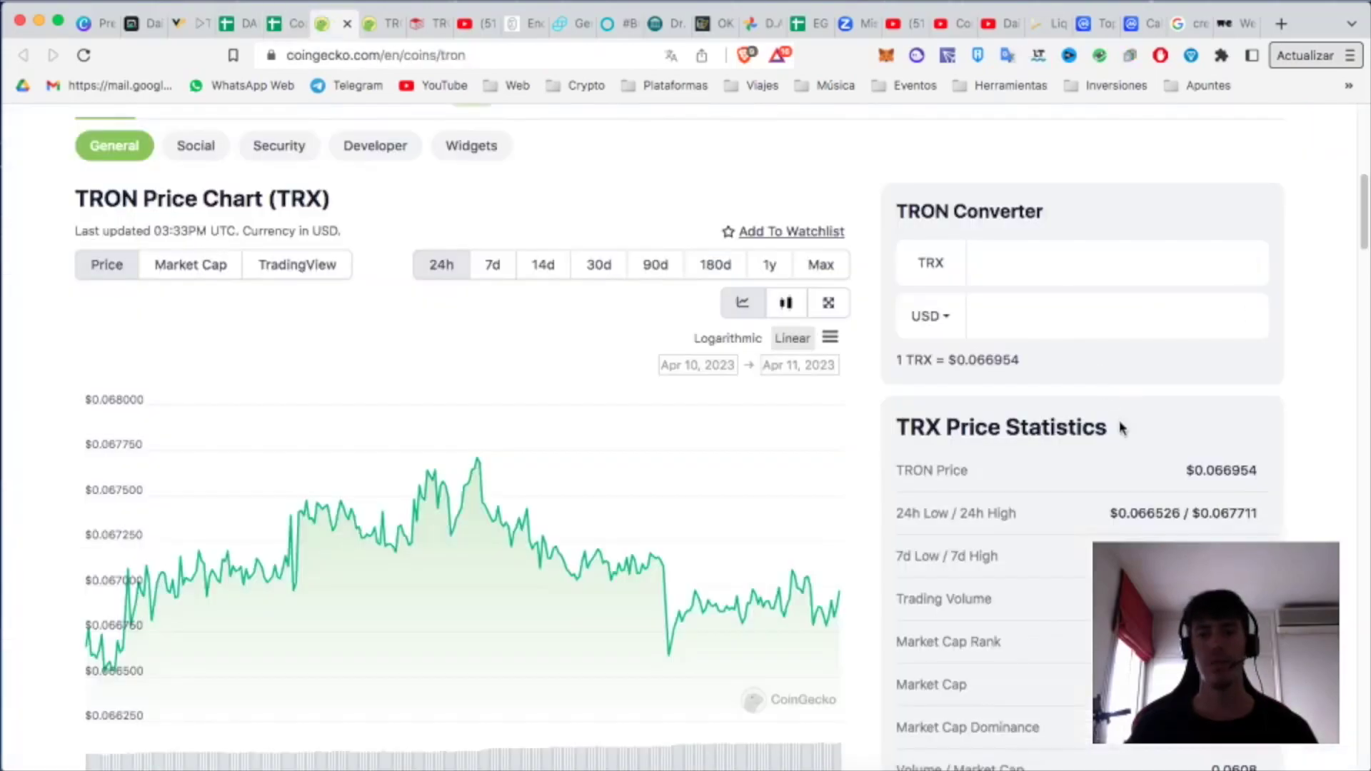
click(1018, 271)
text(3)
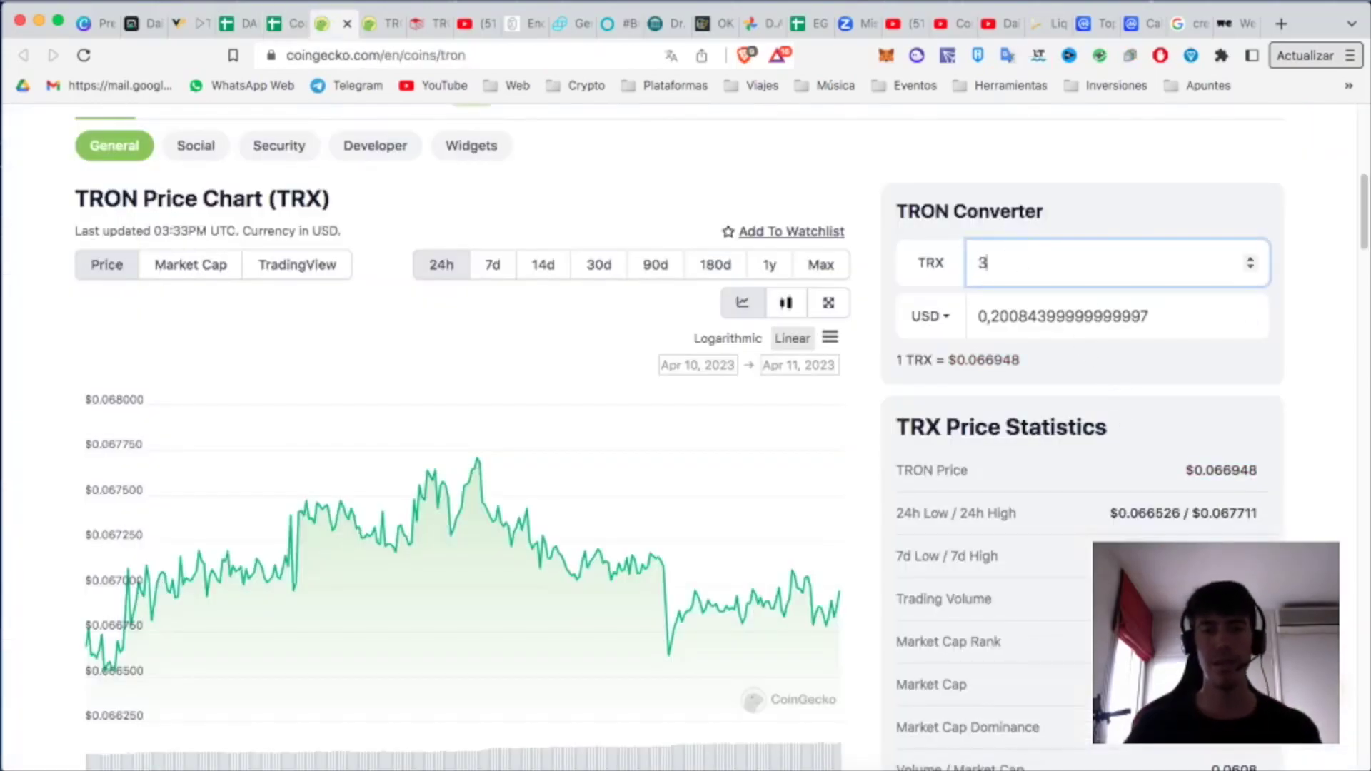
text(700)
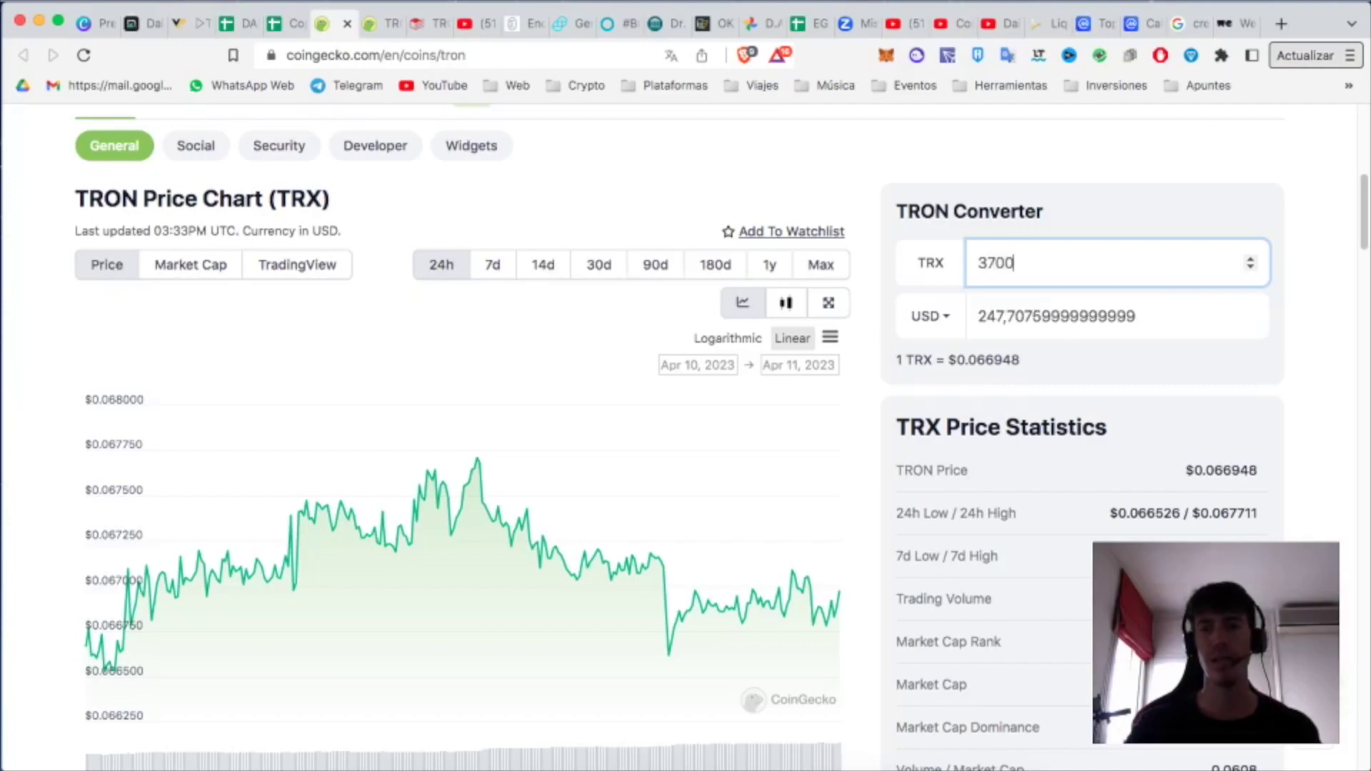
click(982, 315)
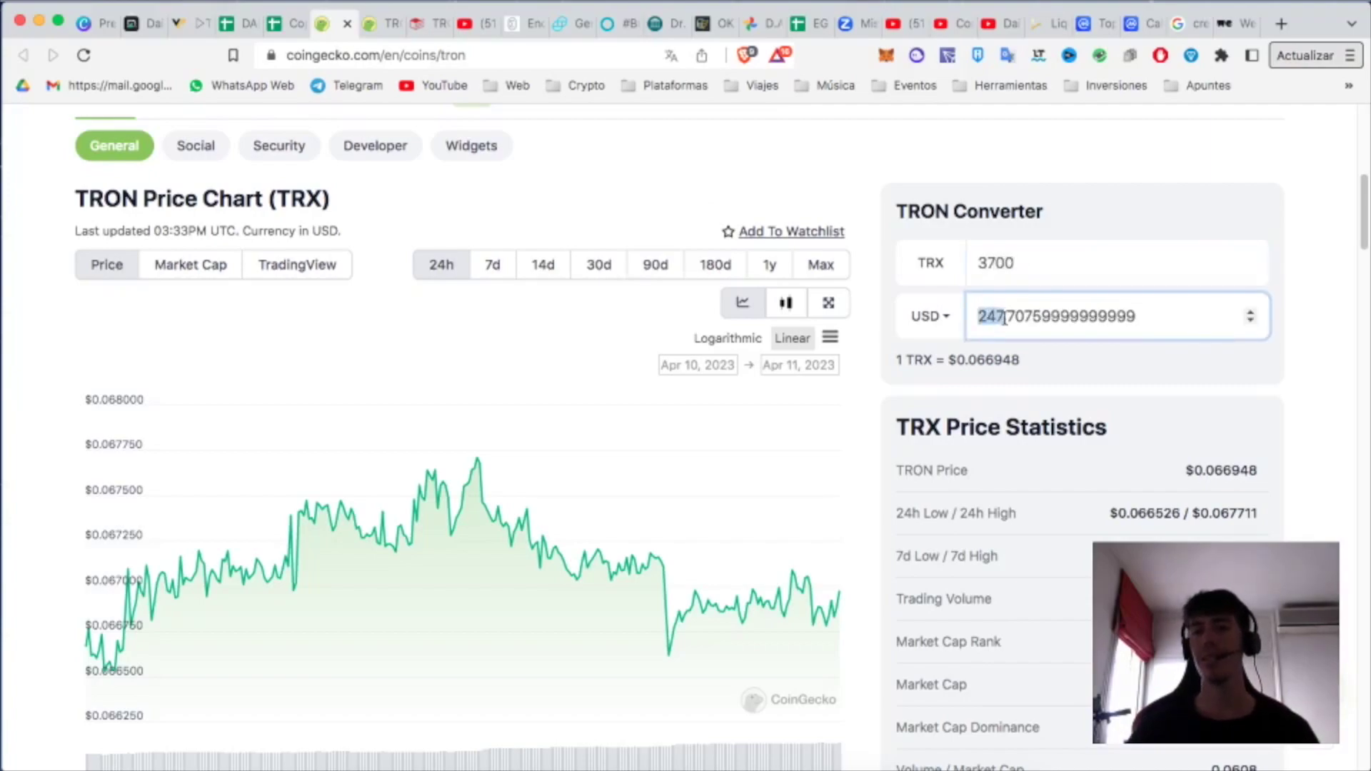
Step: In the calculator copy, enter 247$ in F12 below the total TRX and 800$ in F15 below the total USDT
click(274, 24)
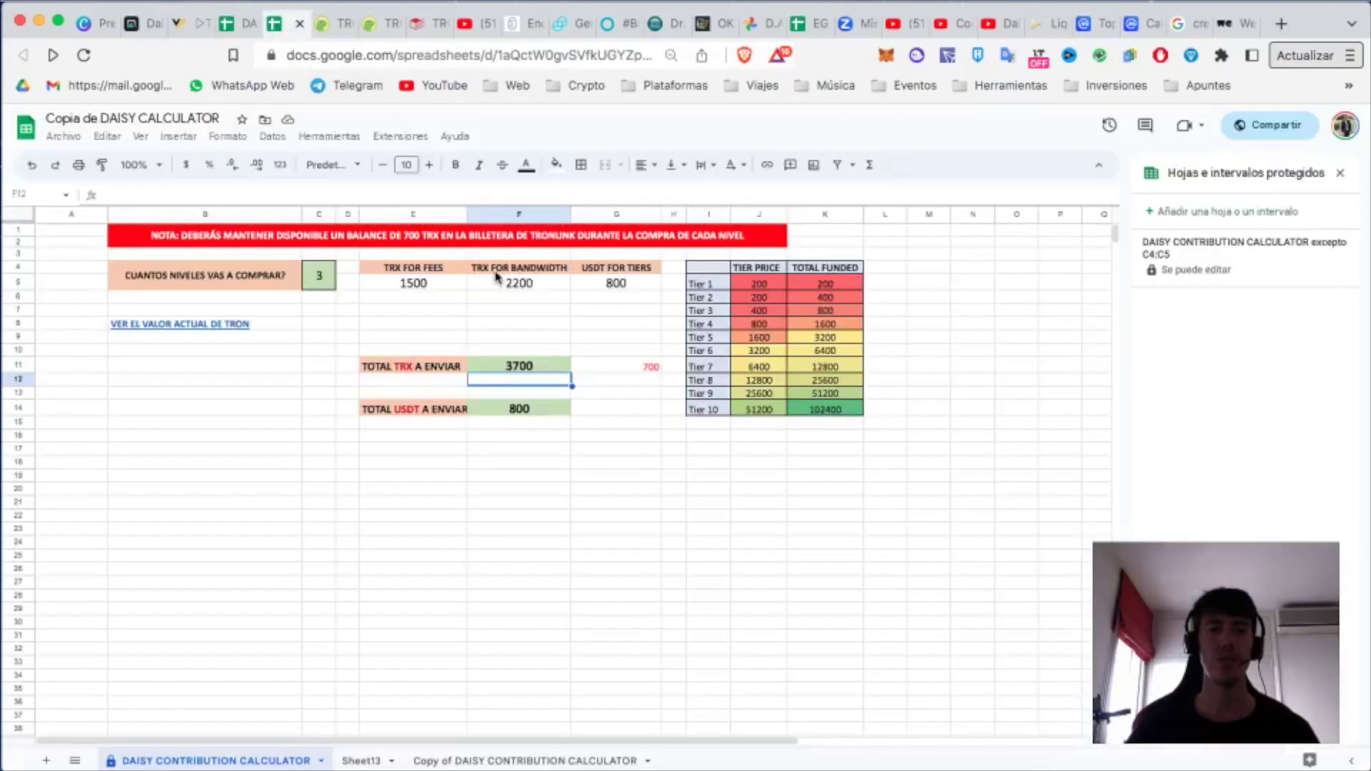
text(247$)
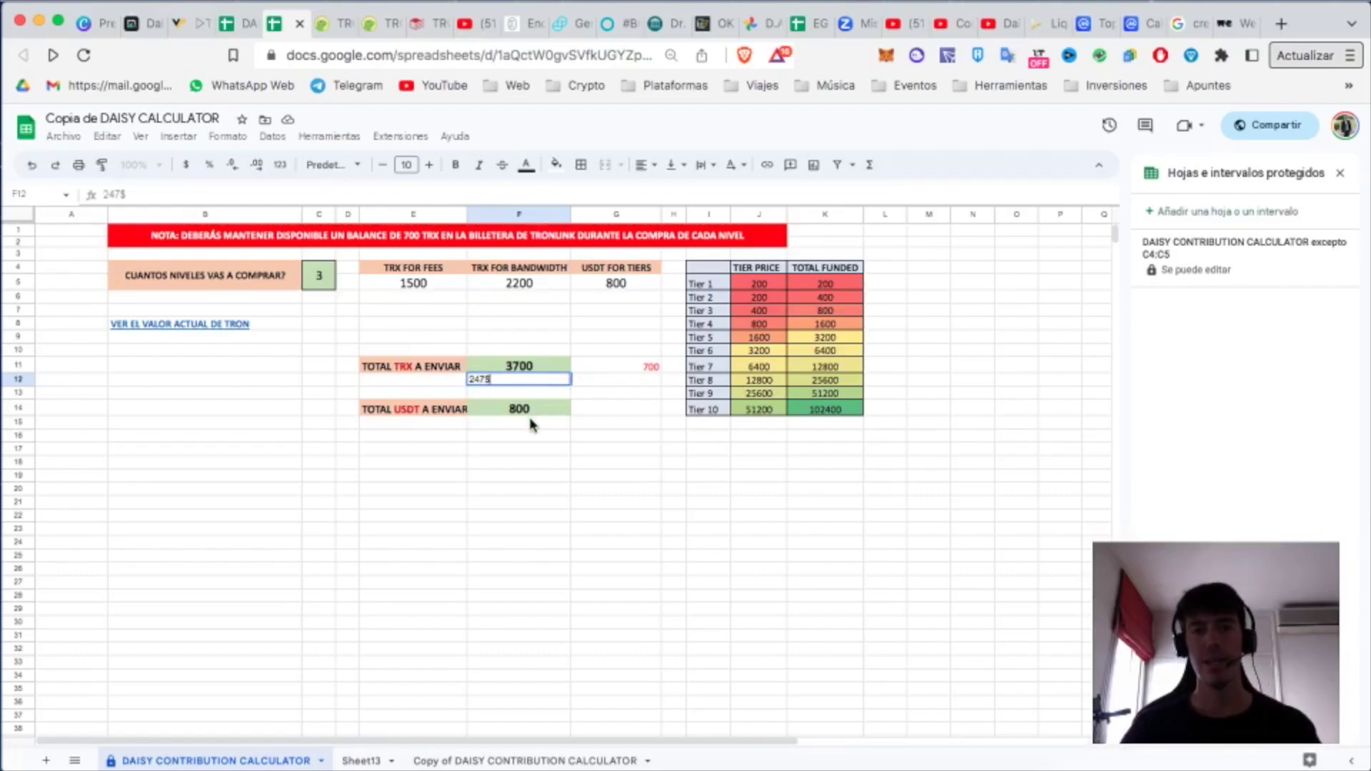
click(529, 423)
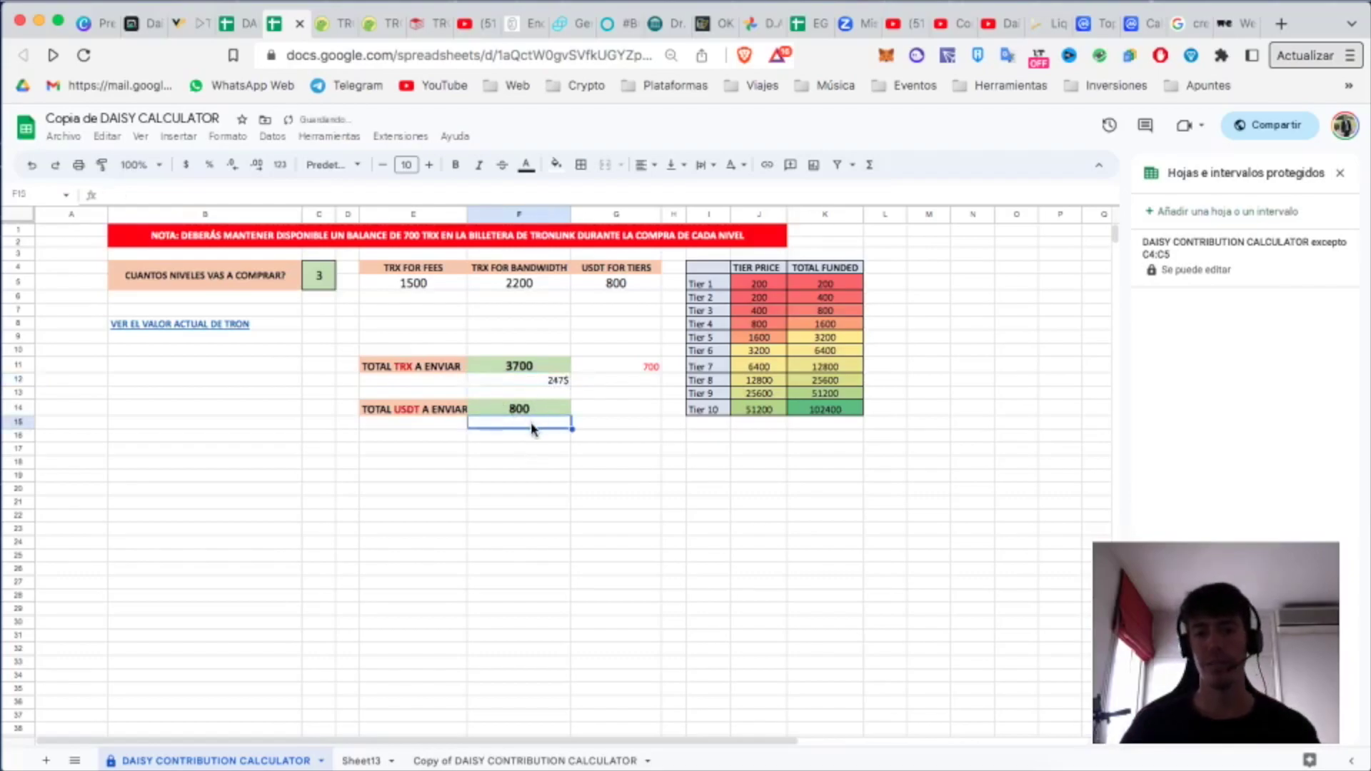
text(800$)
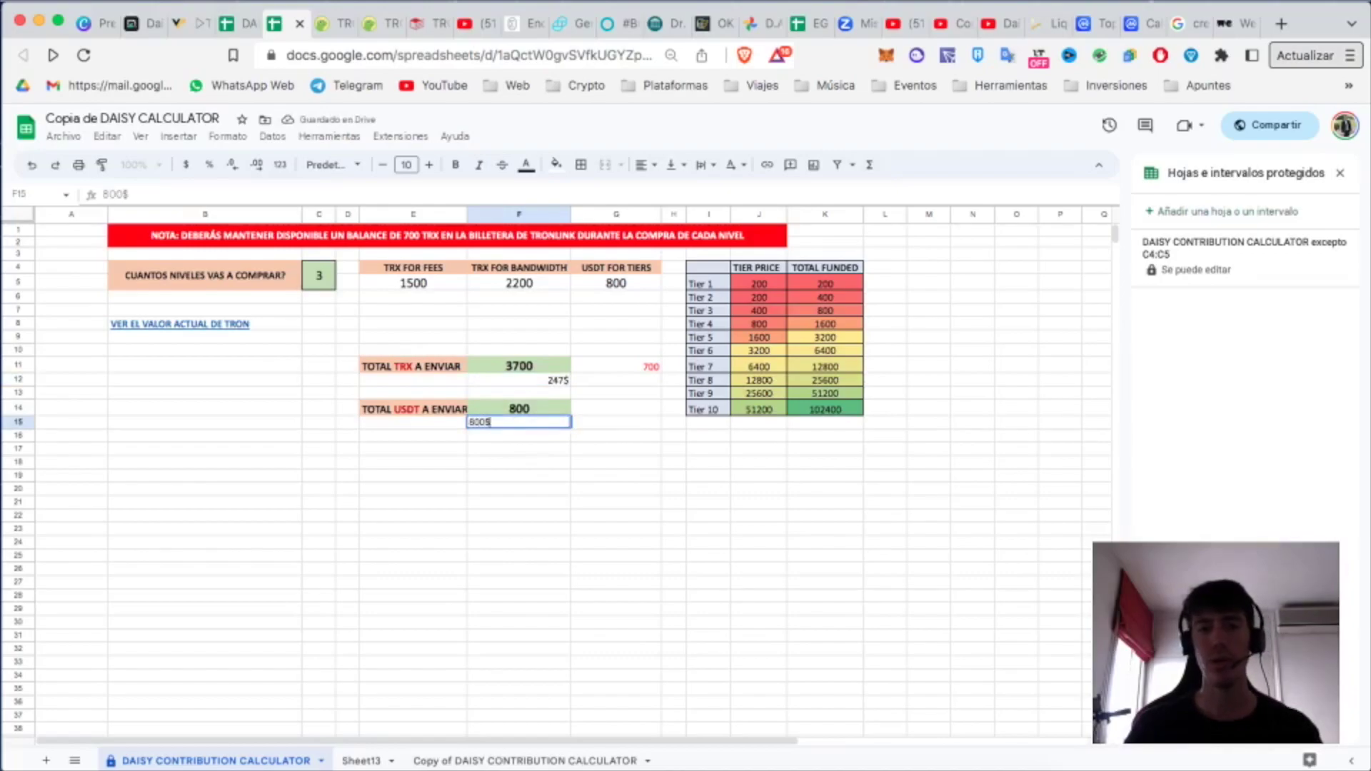
key(Return)
Step: Review the total TRX and the extra 700, and convert 4400 TRX to USD in CoinGecko's TRON Converter
click(643, 367)
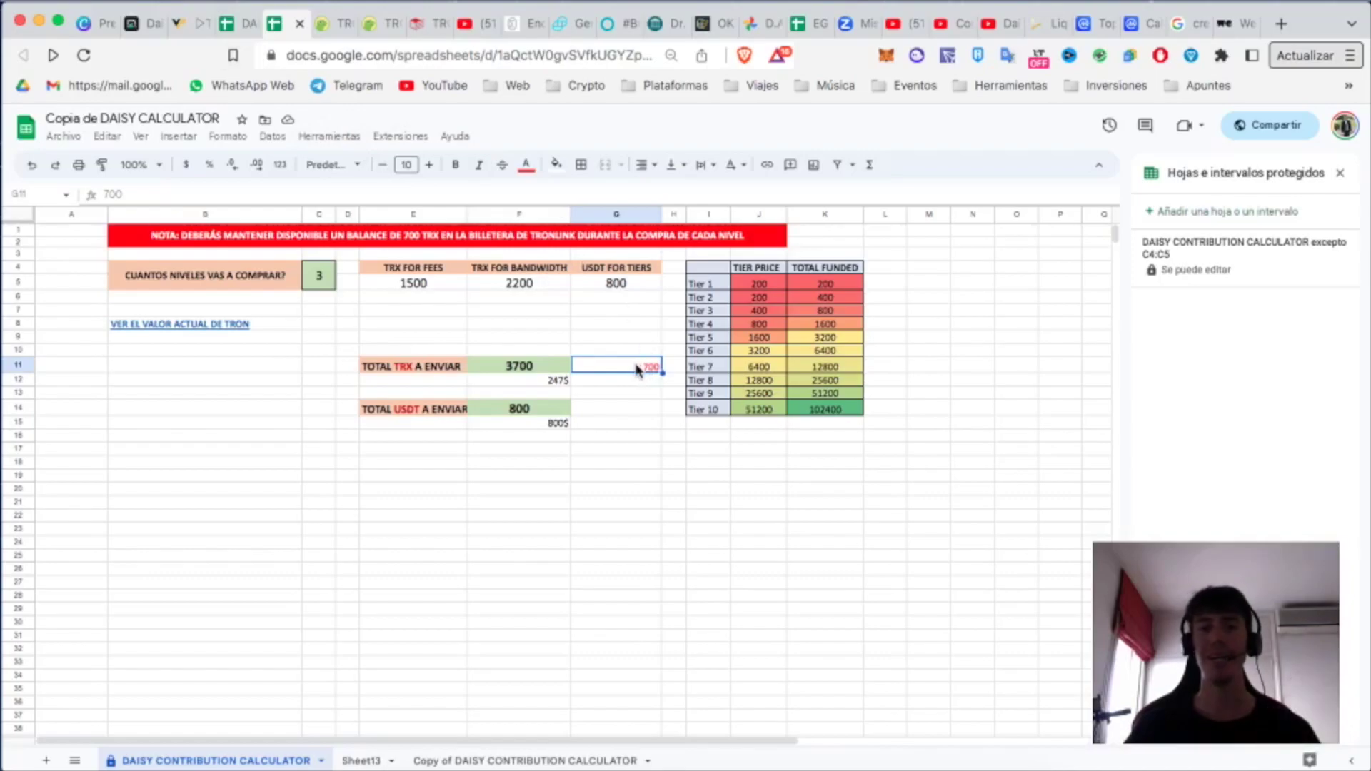
click(322, 24)
click(274, 24)
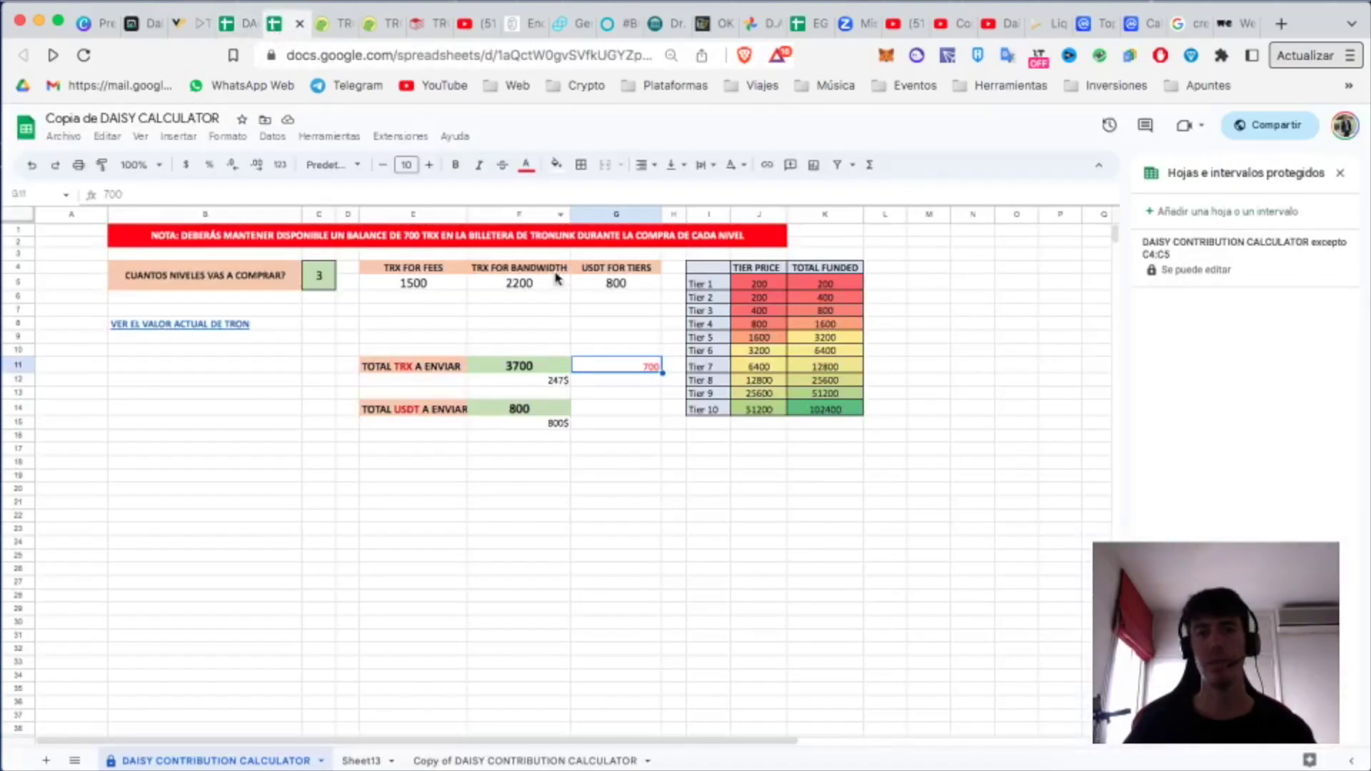
click(529, 370)
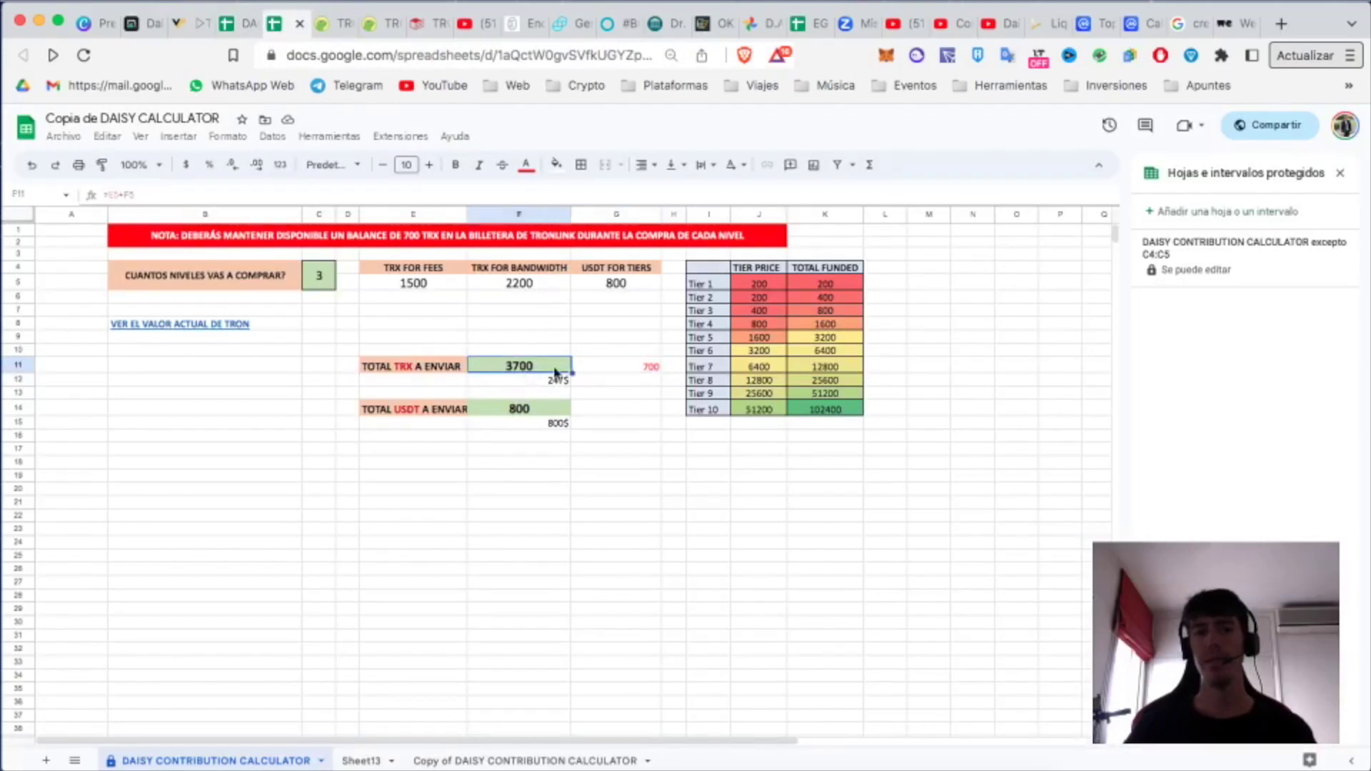
click(651, 371)
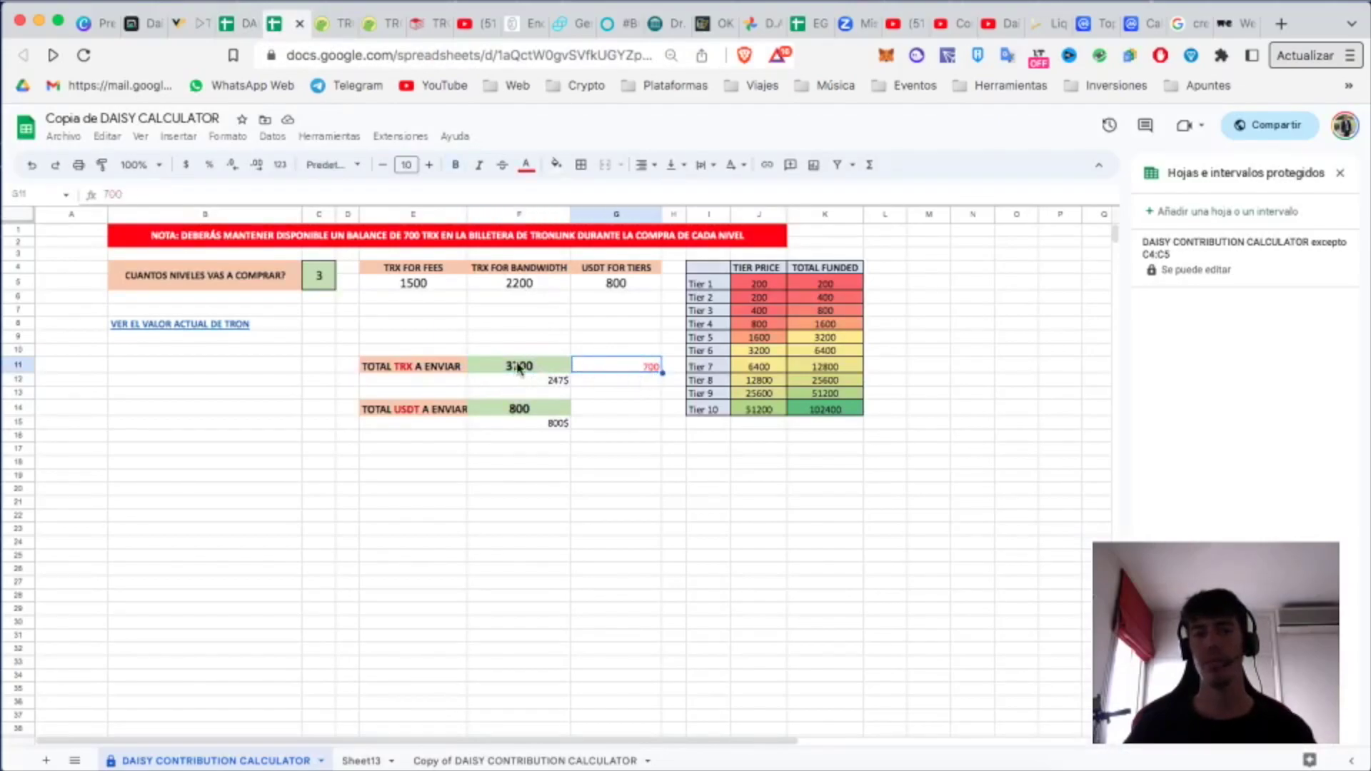
click(325, 27)
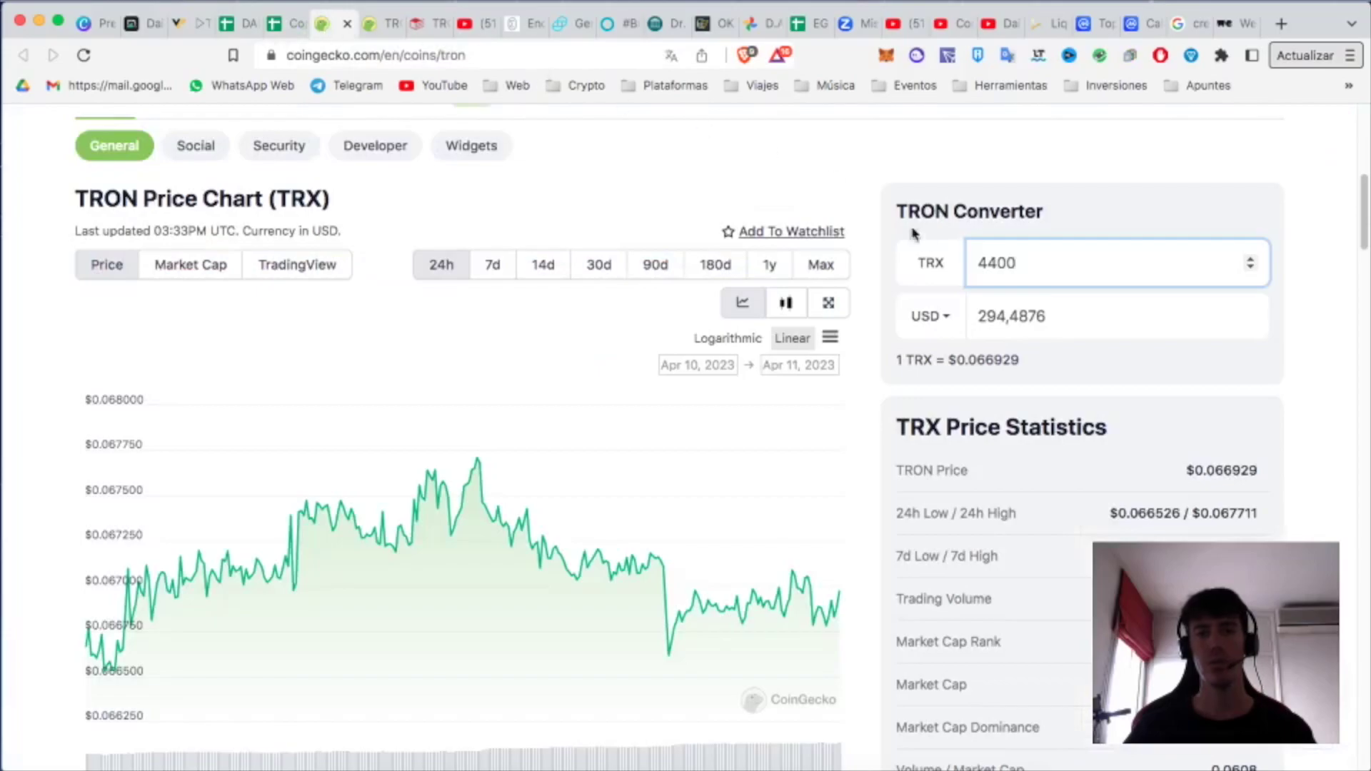
drag(982, 318, 987, 316)
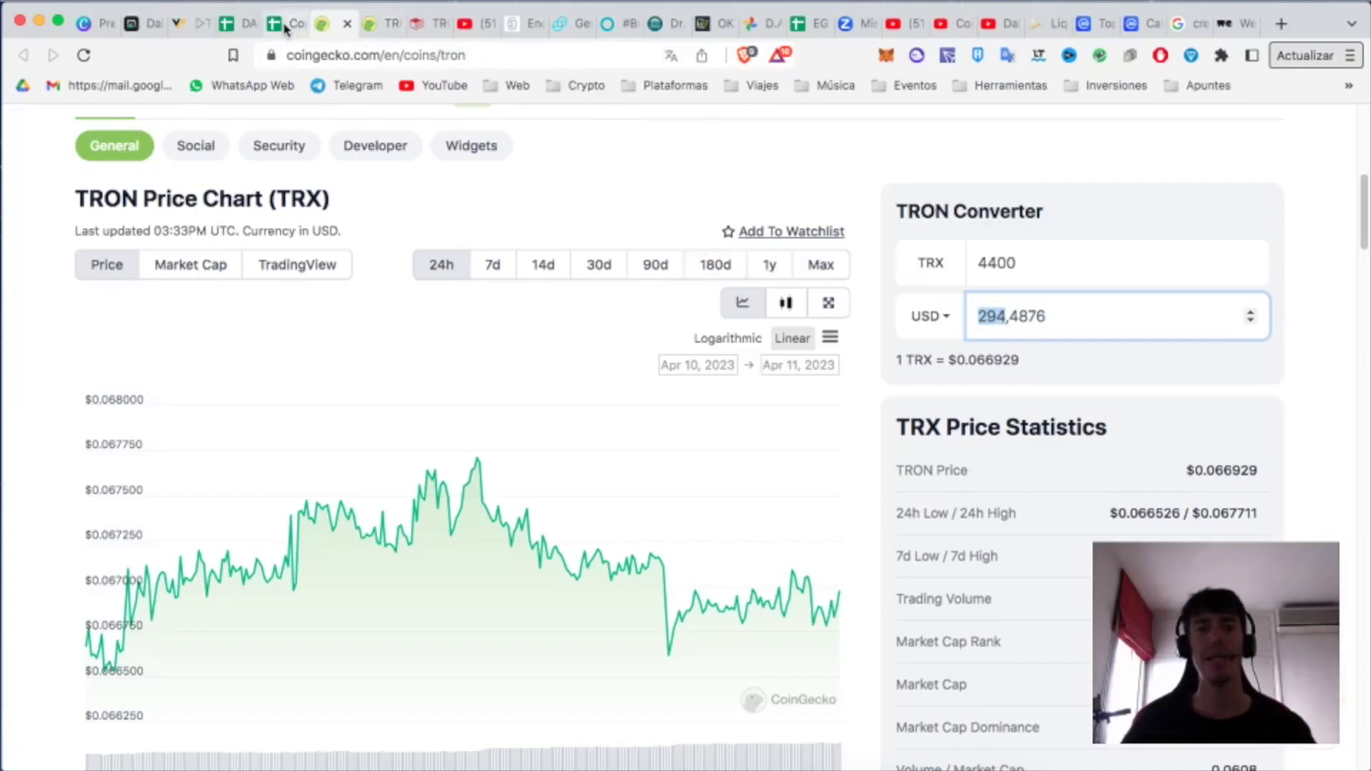
Step: Back in the calculator copy, change the dollar amount in F12 below the total TRX to 300$
click(285, 26)
click(542, 382)
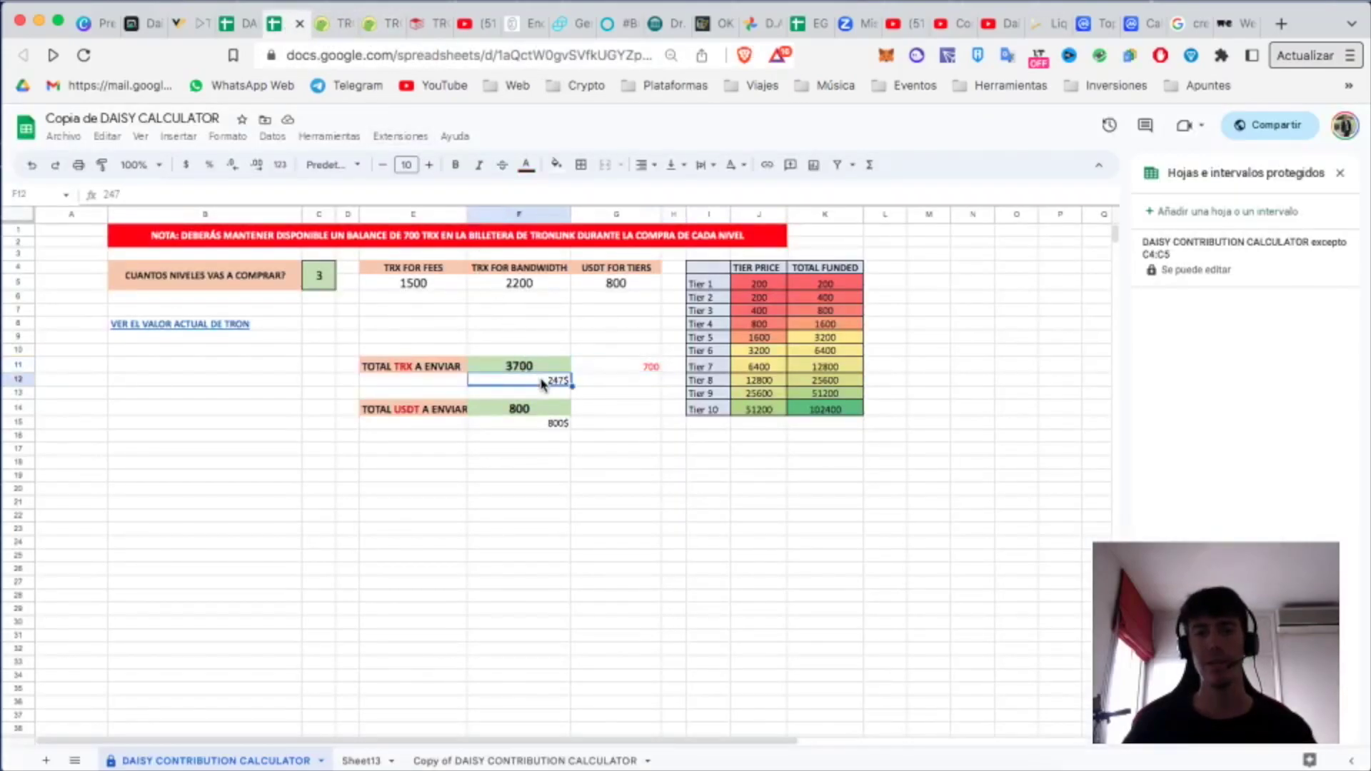
text(3)
text(2)
text(9)
key(BackSpace)
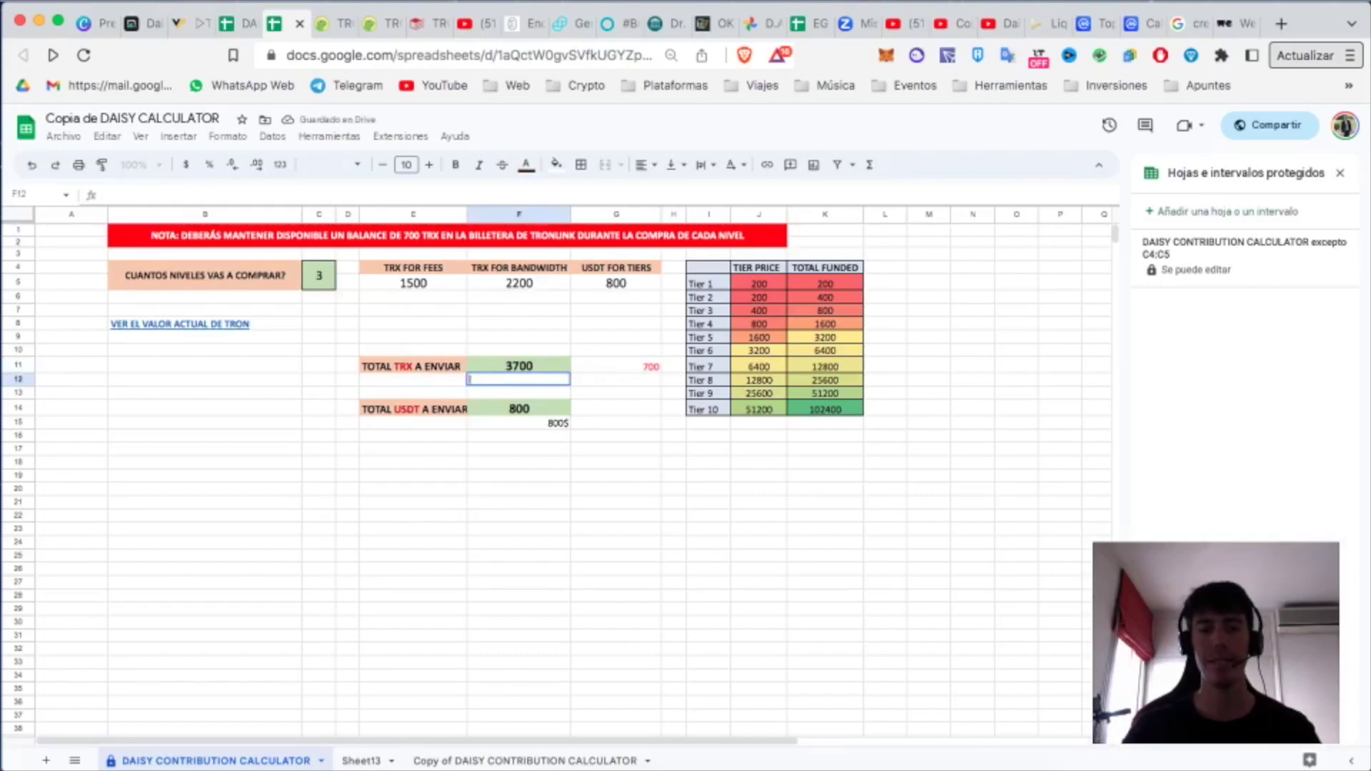
text(00$)
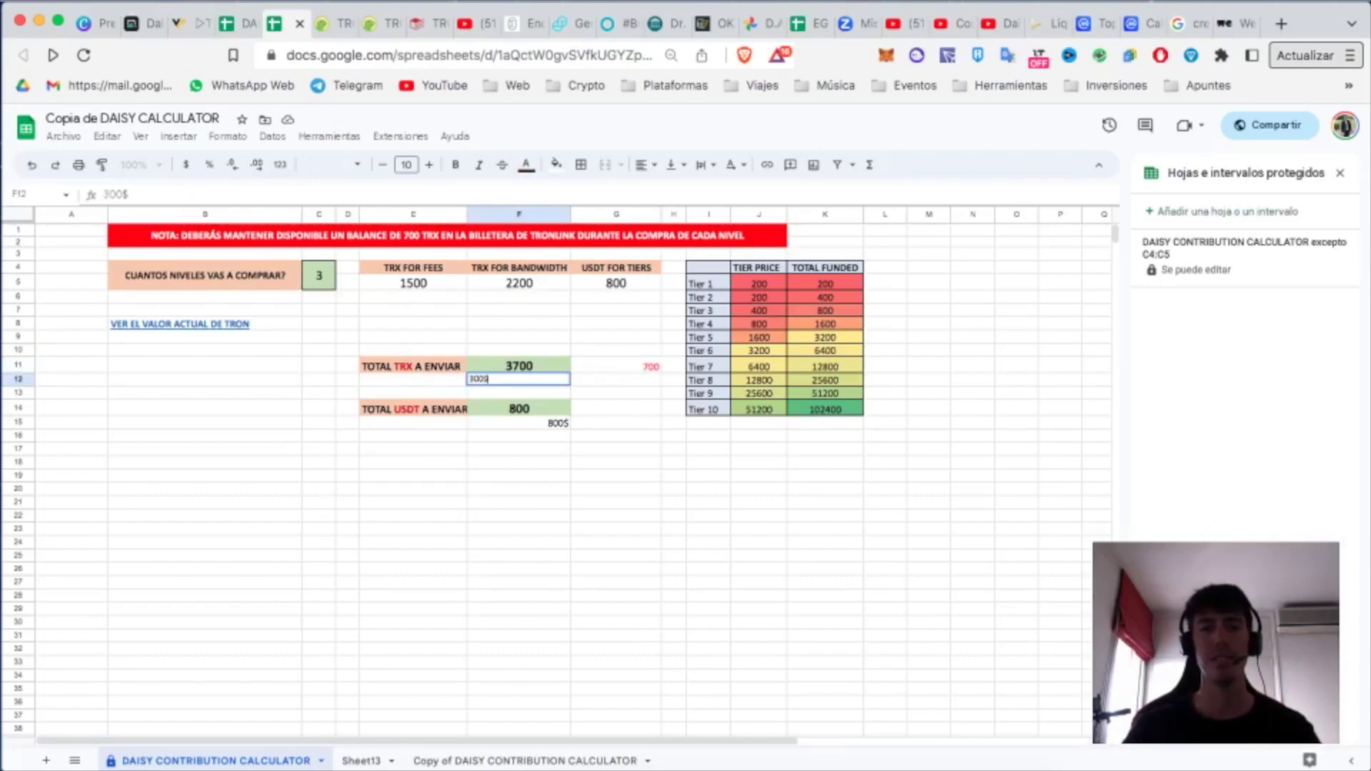
key(Return)
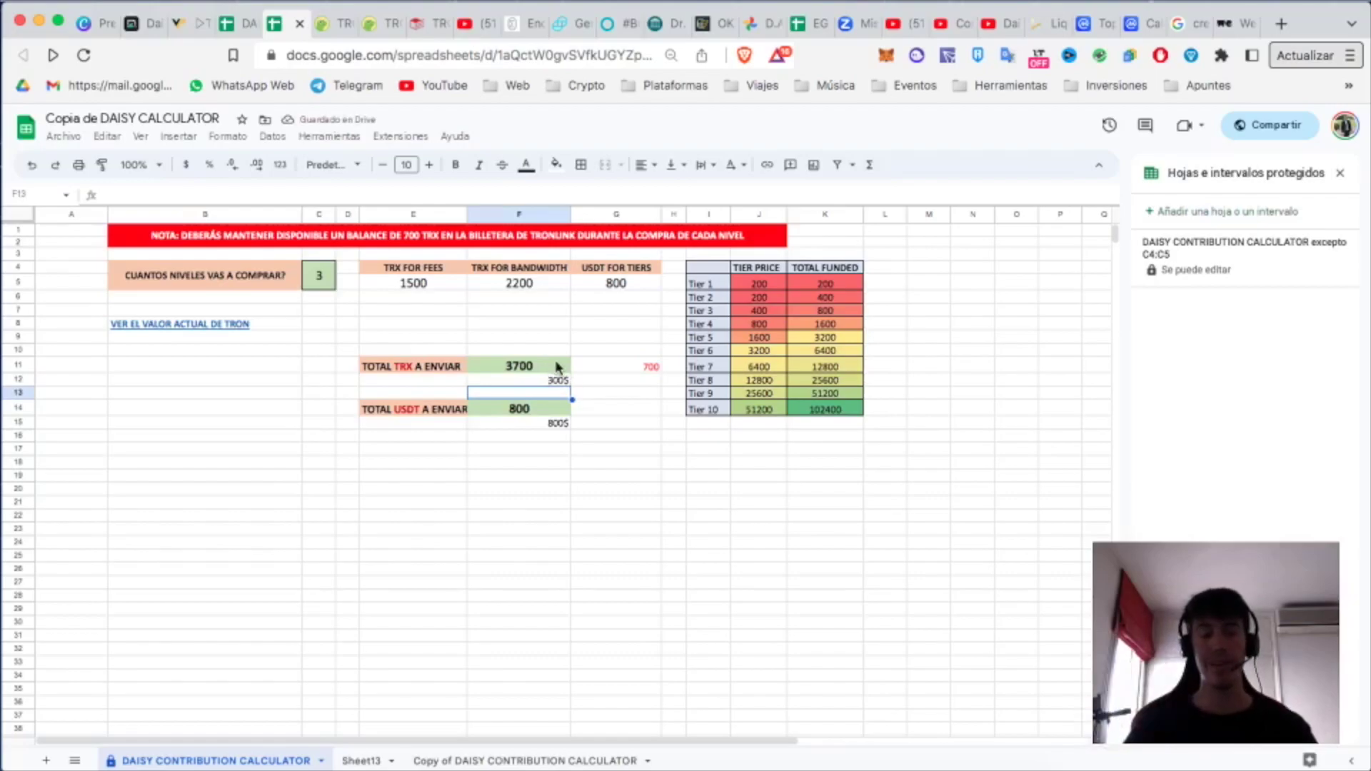
Step: Examine the dollar amounts below the total USDT and total TRX, along with Tier 3 in the tier price table
click(537, 427)
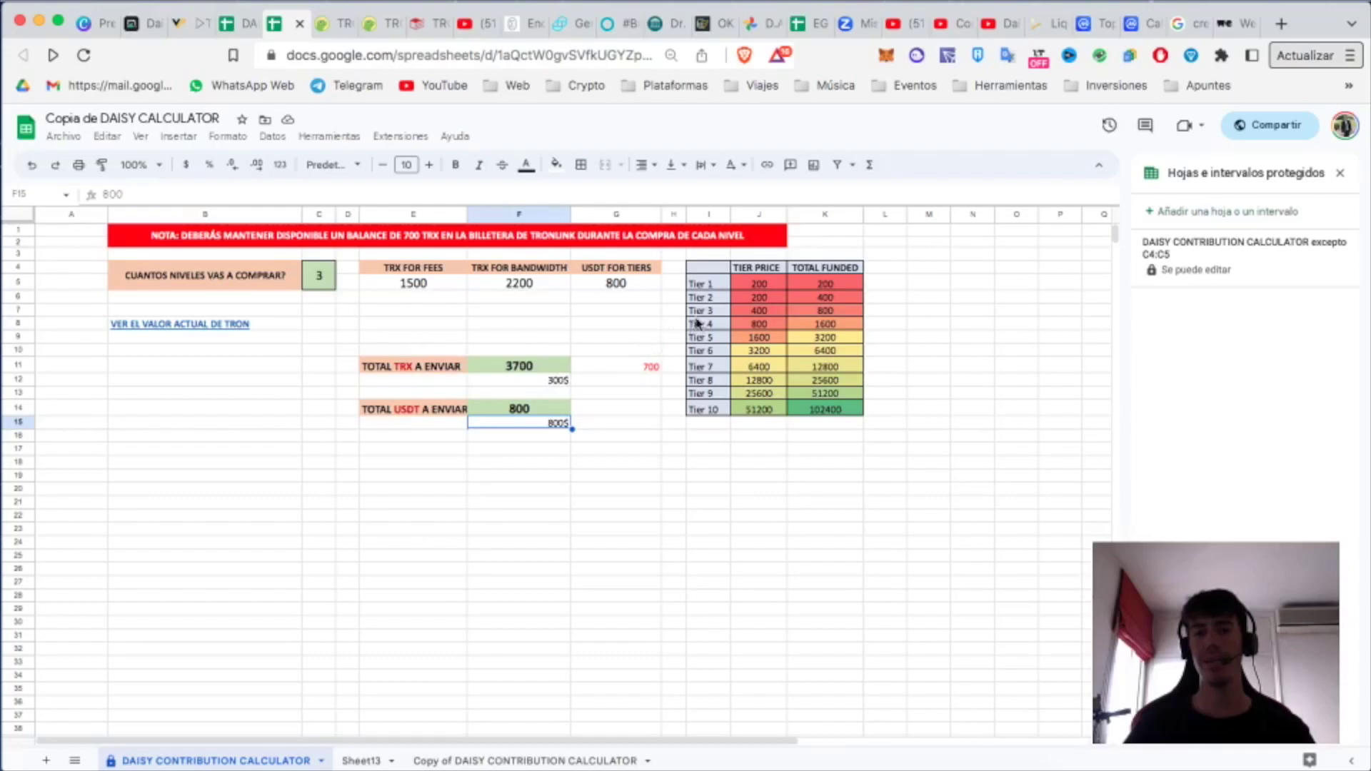
click(704, 312)
click(556, 427)
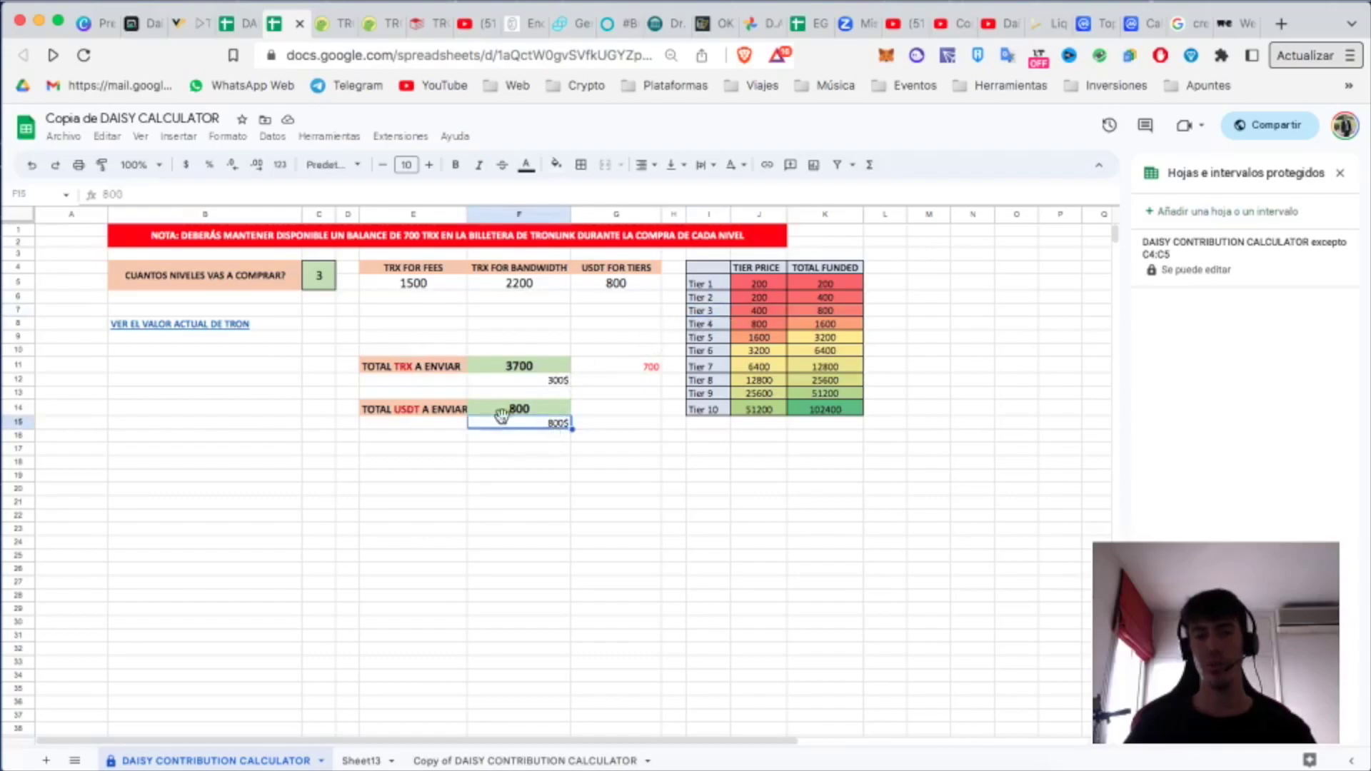
click(559, 382)
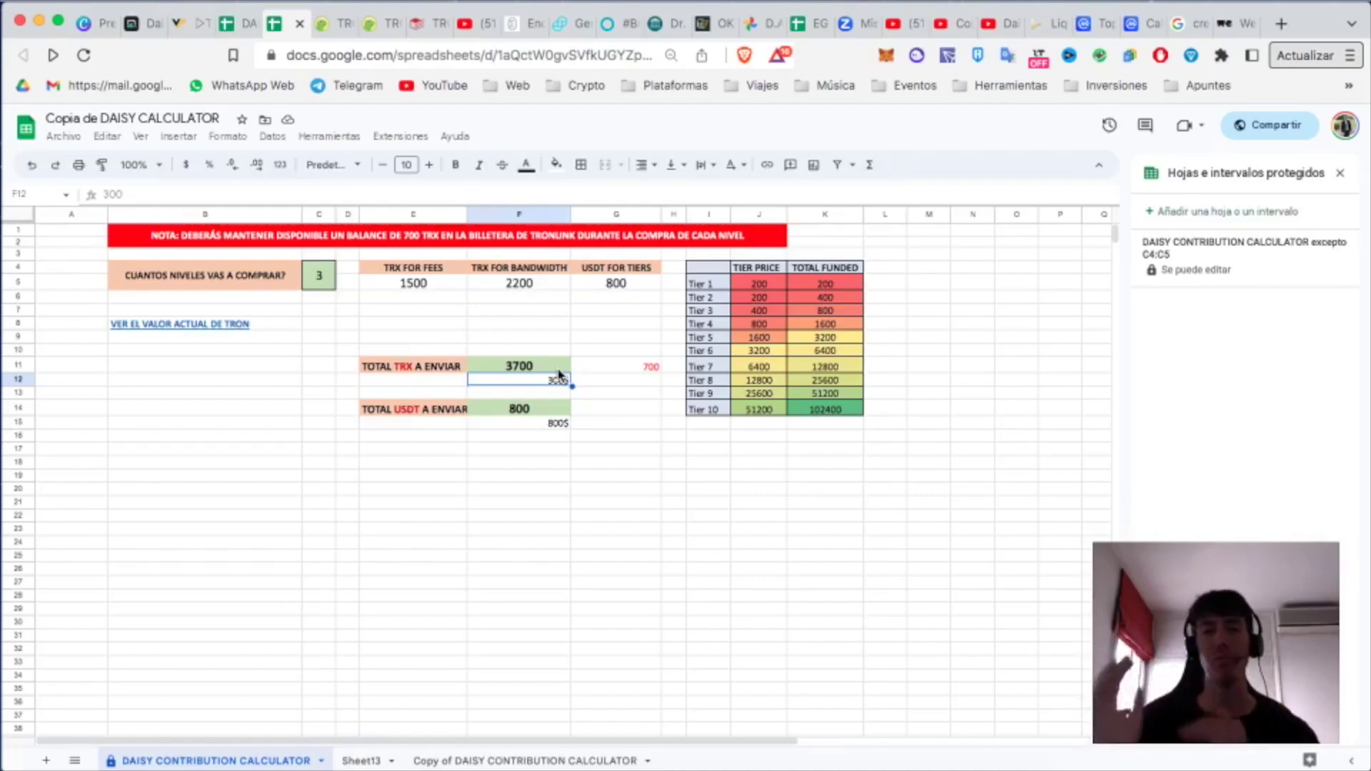
click(561, 422)
click(561, 382)
click(562, 421)
click(561, 383)
click(560, 423)
click(558, 386)
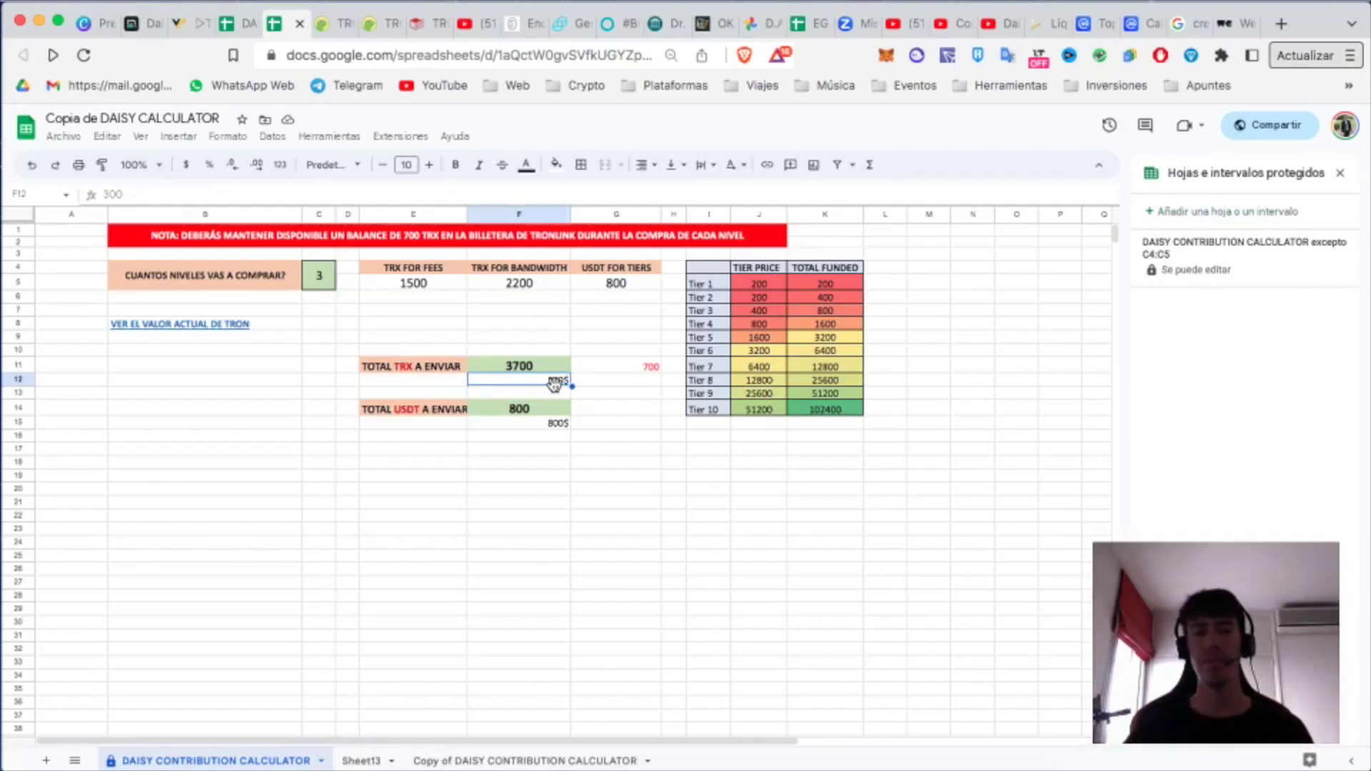
click(545, 427)
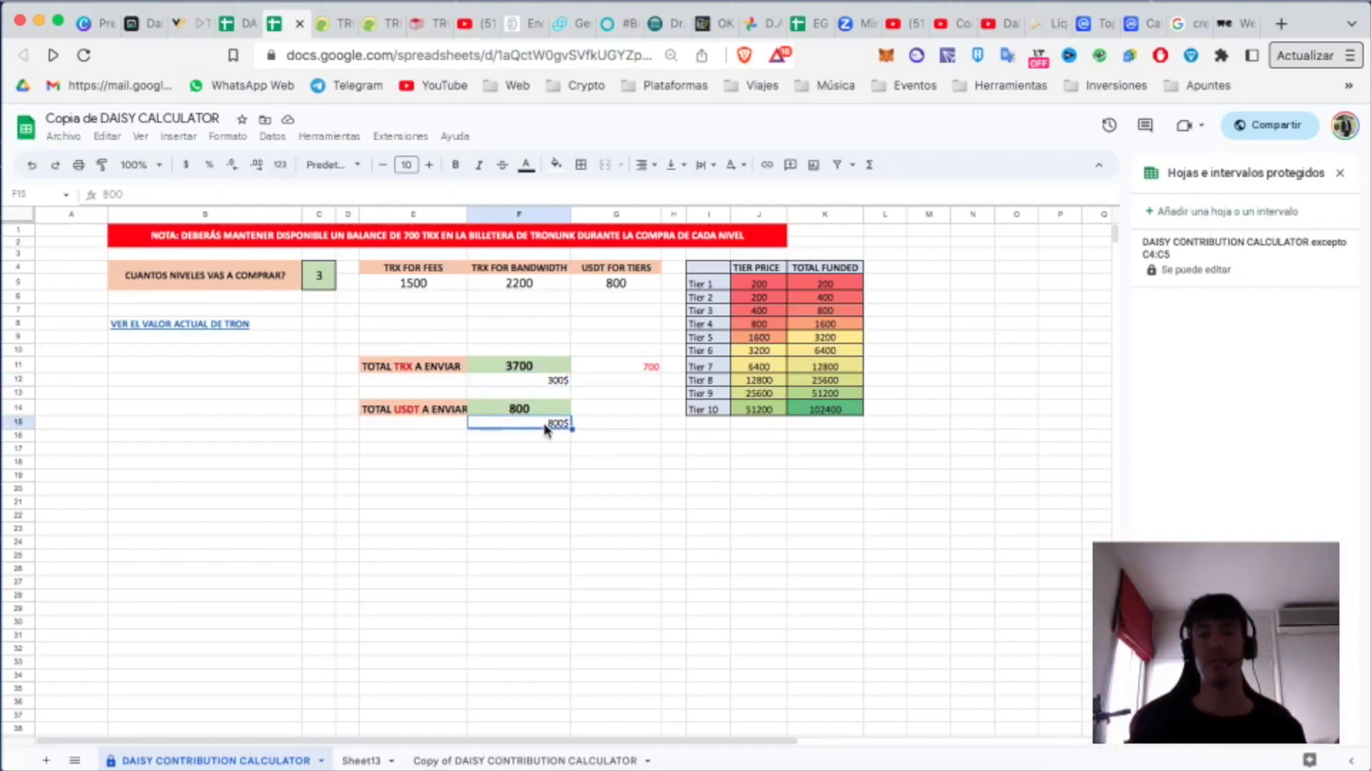
Step: Enter the combined dollar total of 1100$ in cell F18, below the TRX and USDT amounts
click(520, 466)
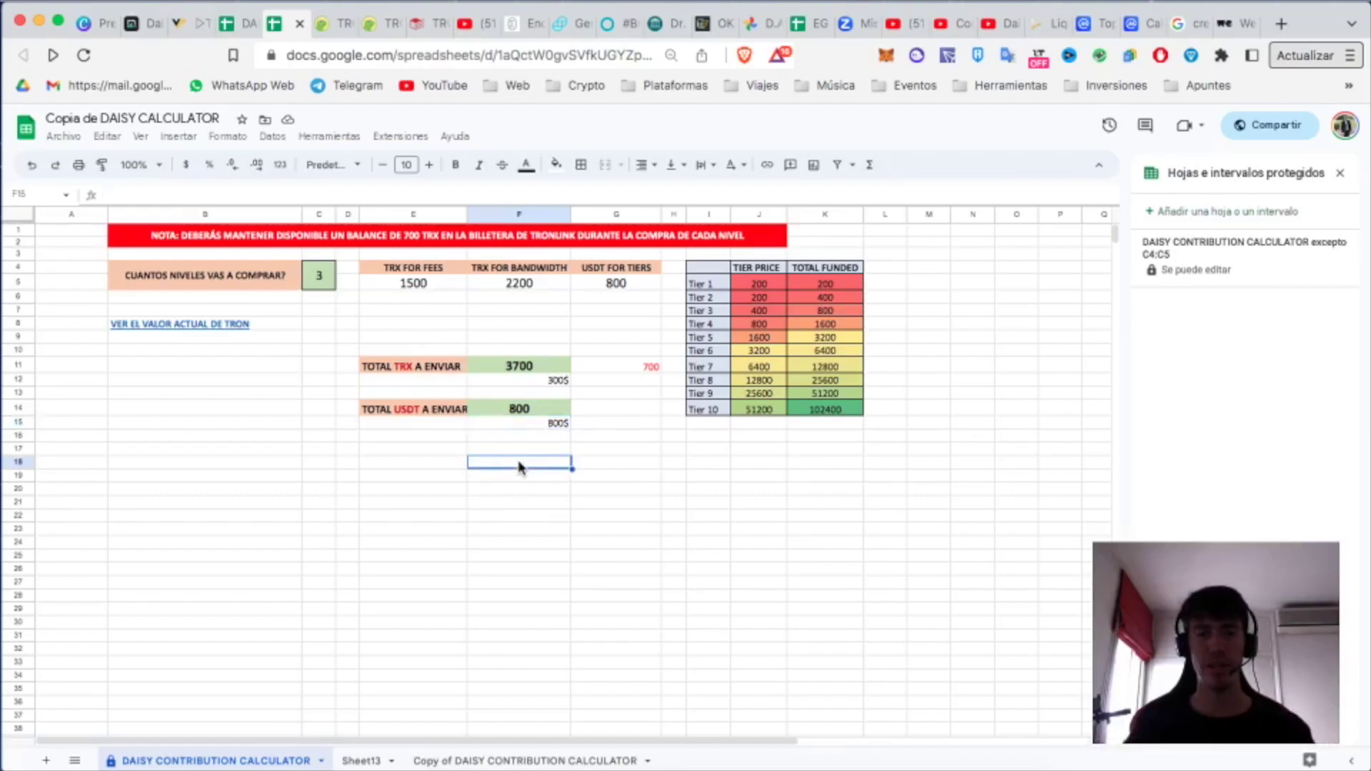
text(1100$)
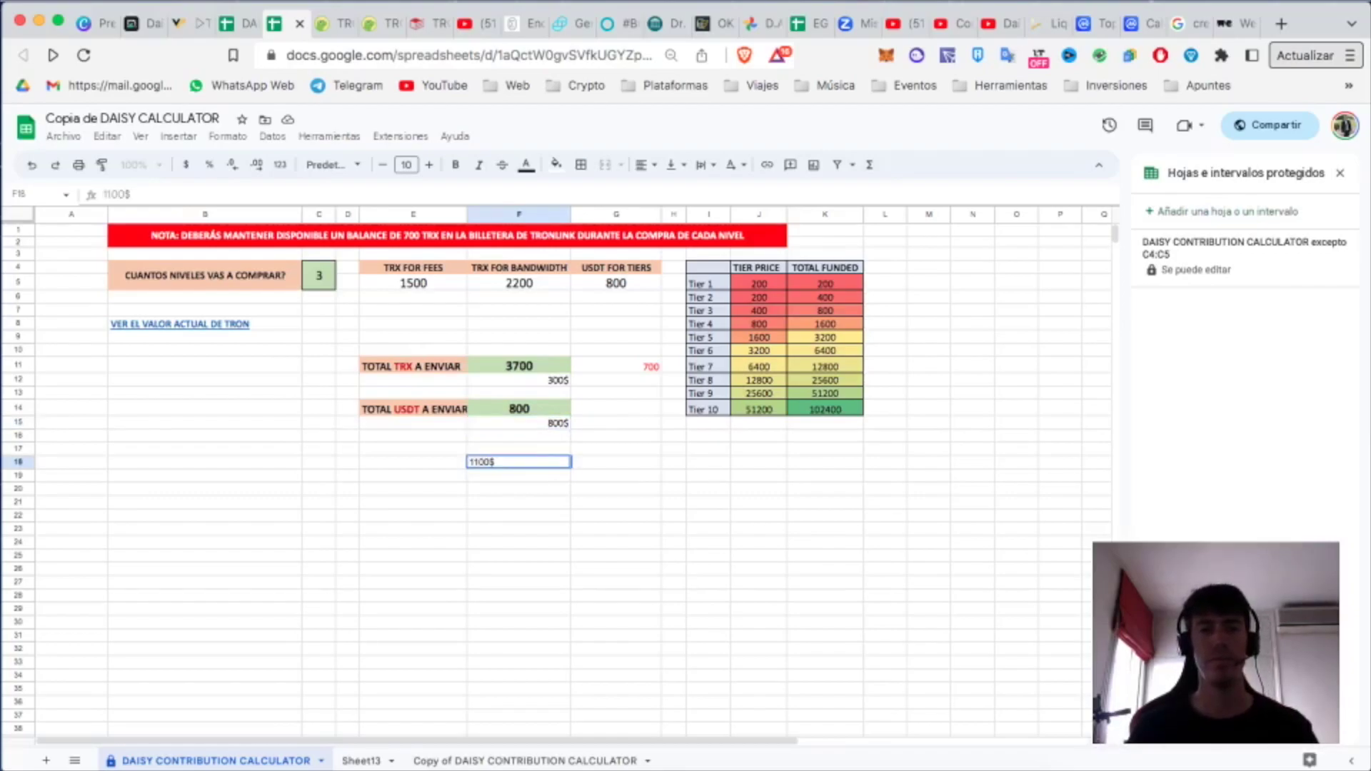
key(Return)
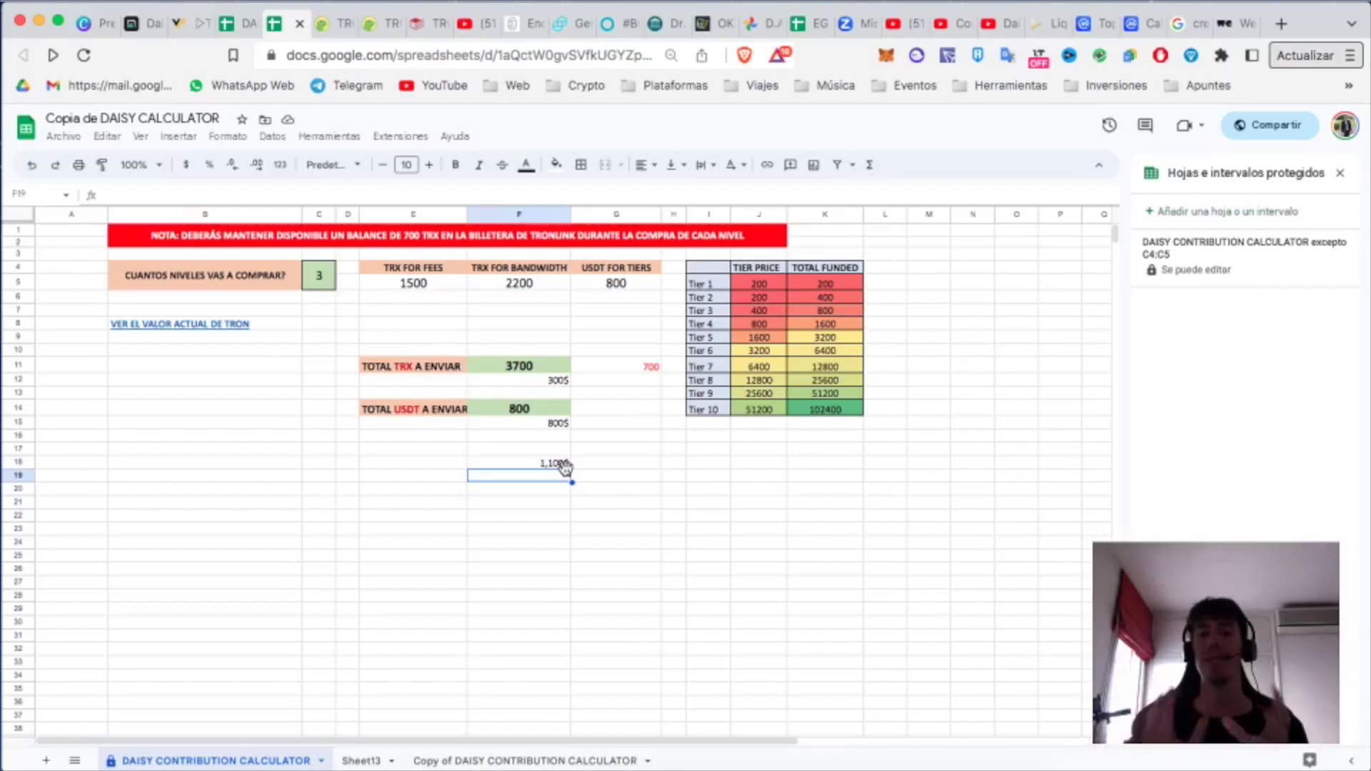
click(564, 467)
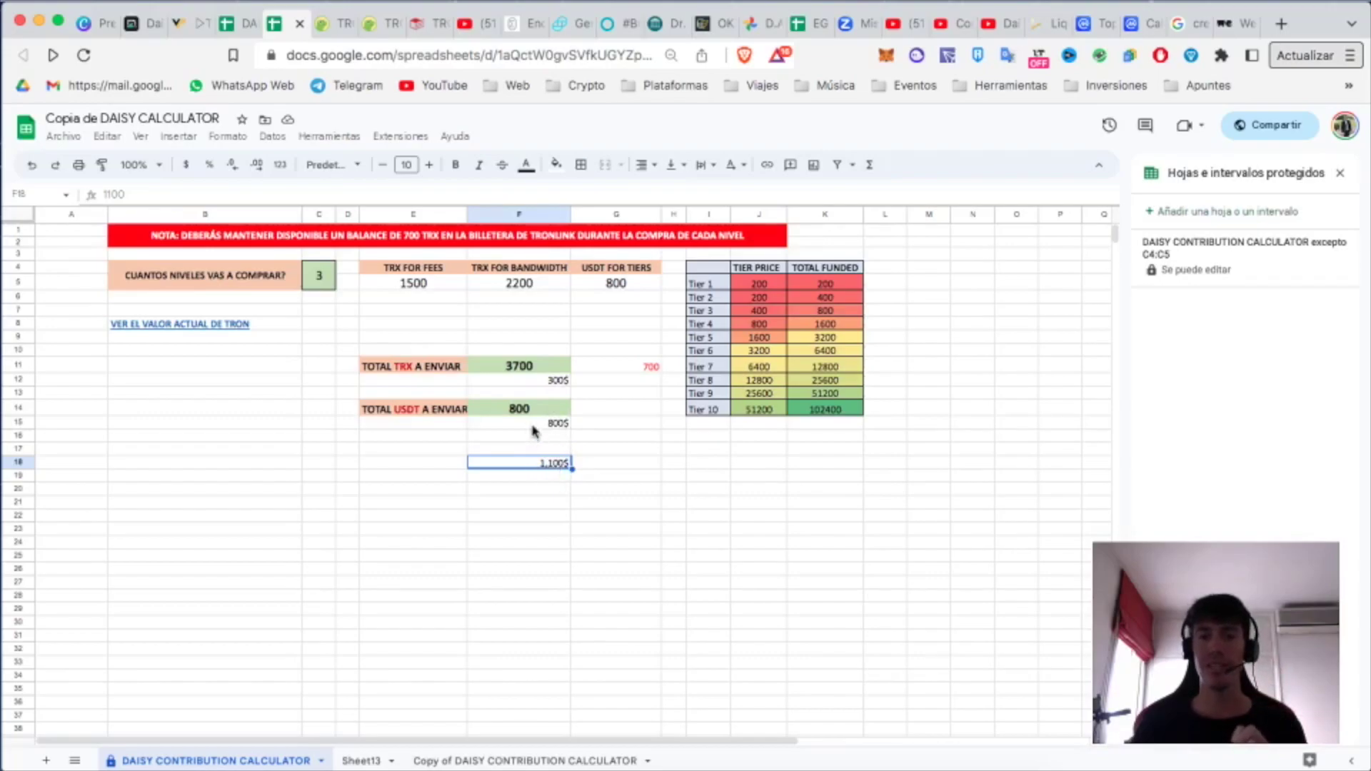
Step: Enter 4400 in cell G12 below the red 700 and select the total TRX to send for comparison
click(515, 370)
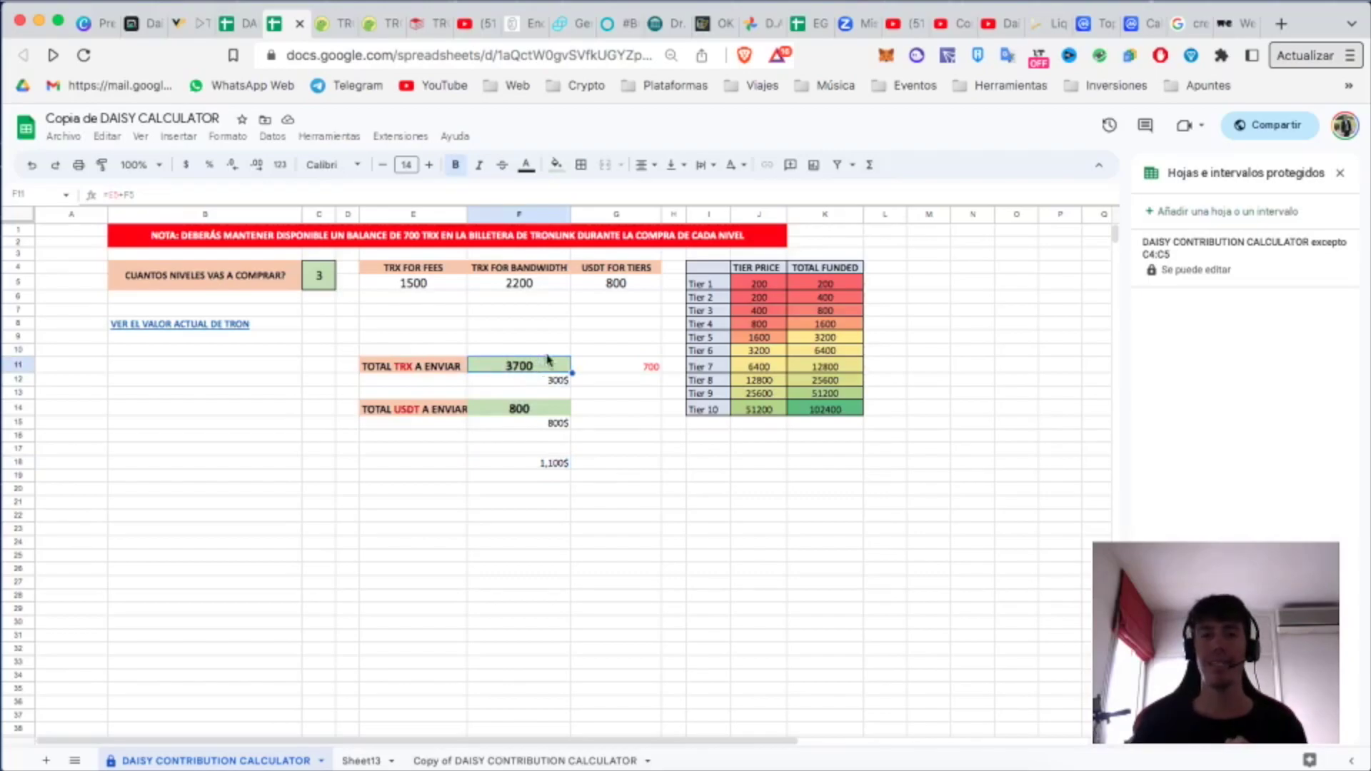
click(587, 388)
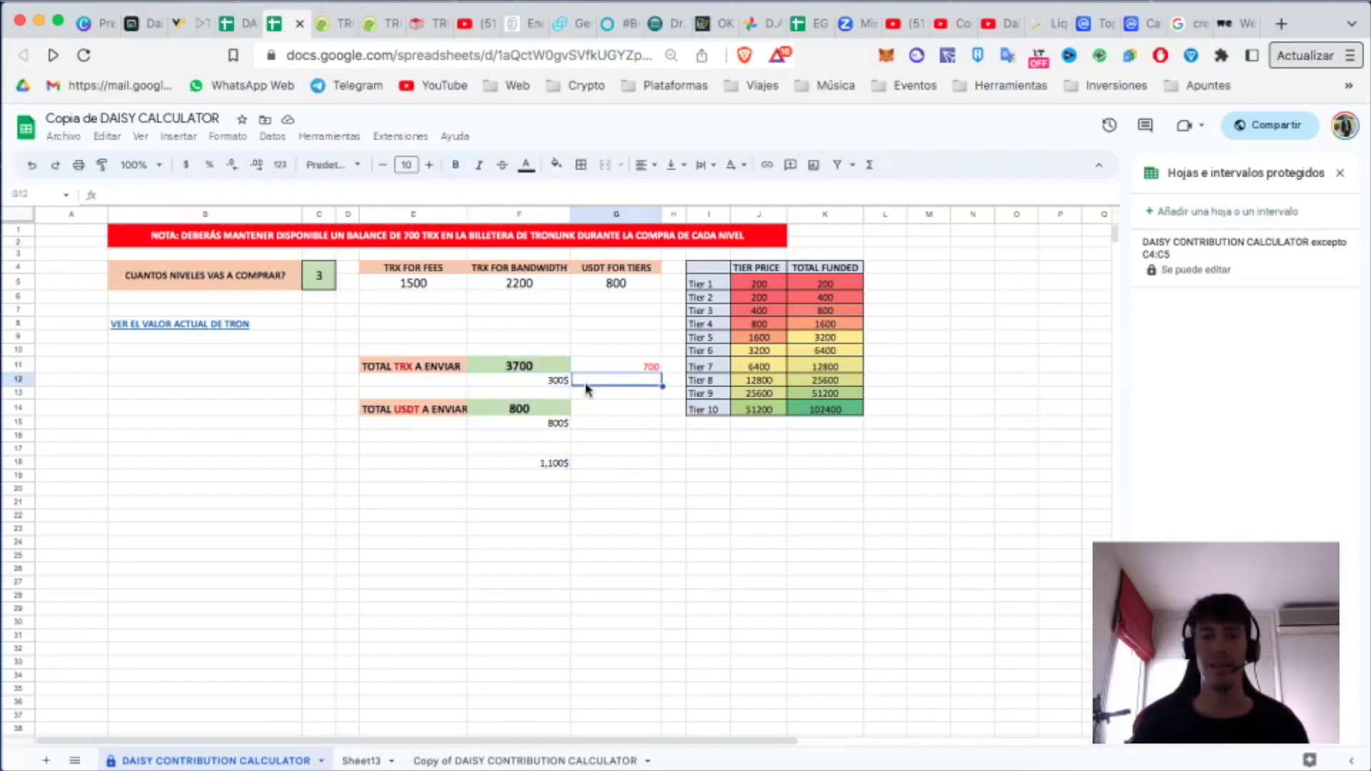
text(4400)
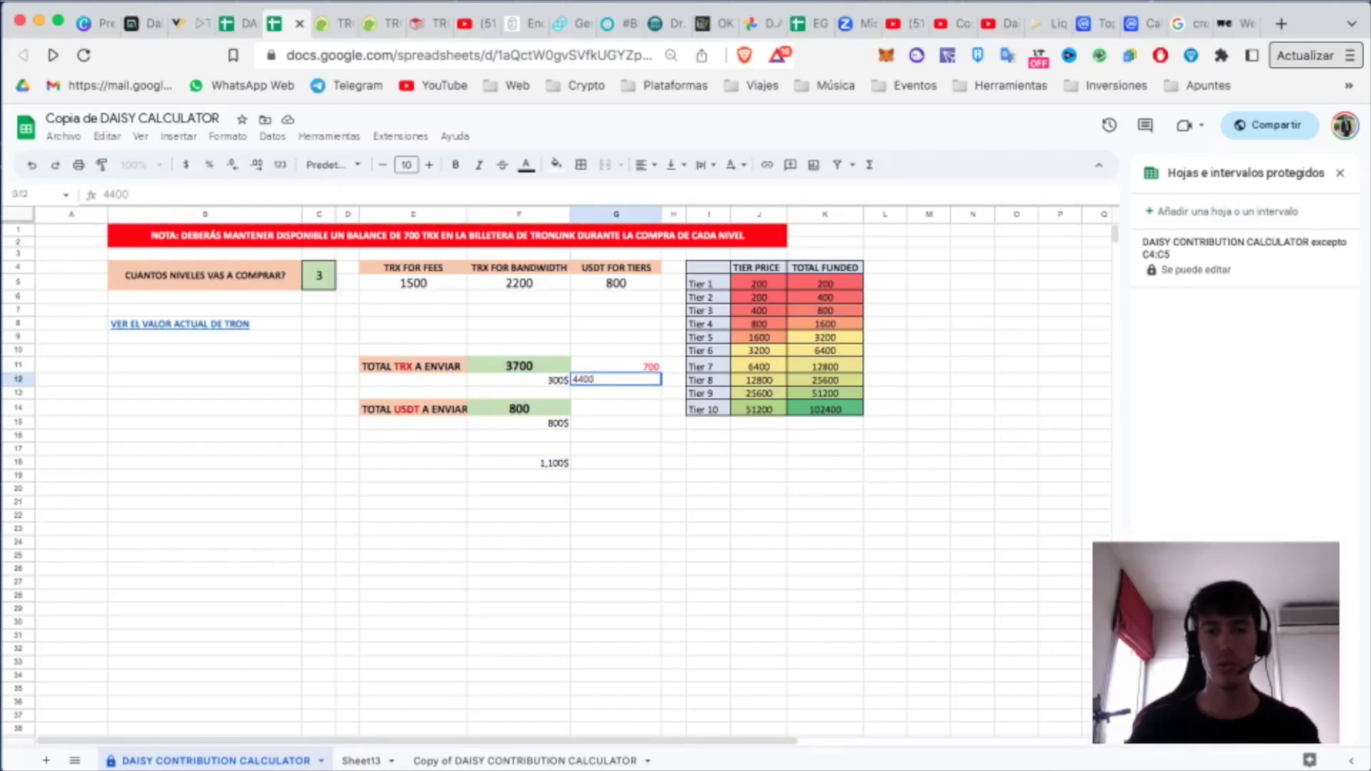
key(Return)
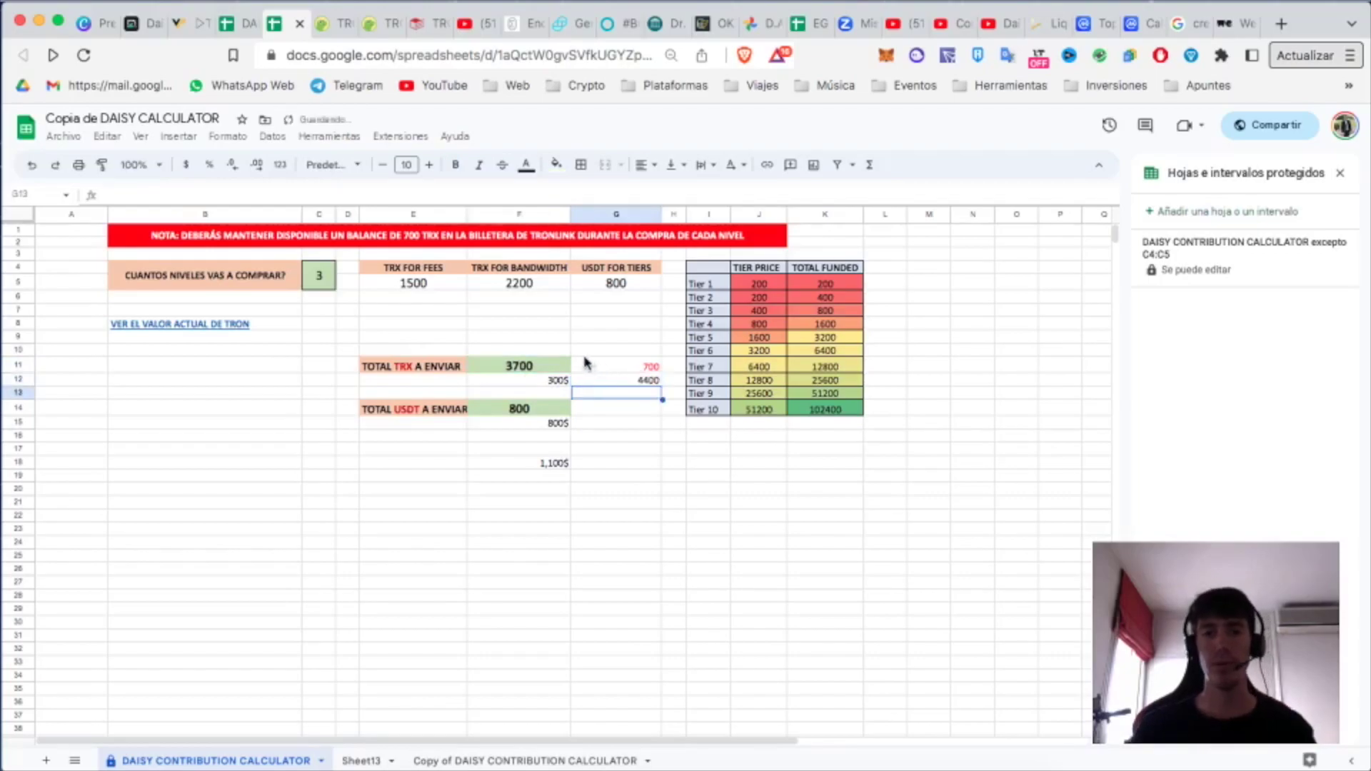
click(543, 367)
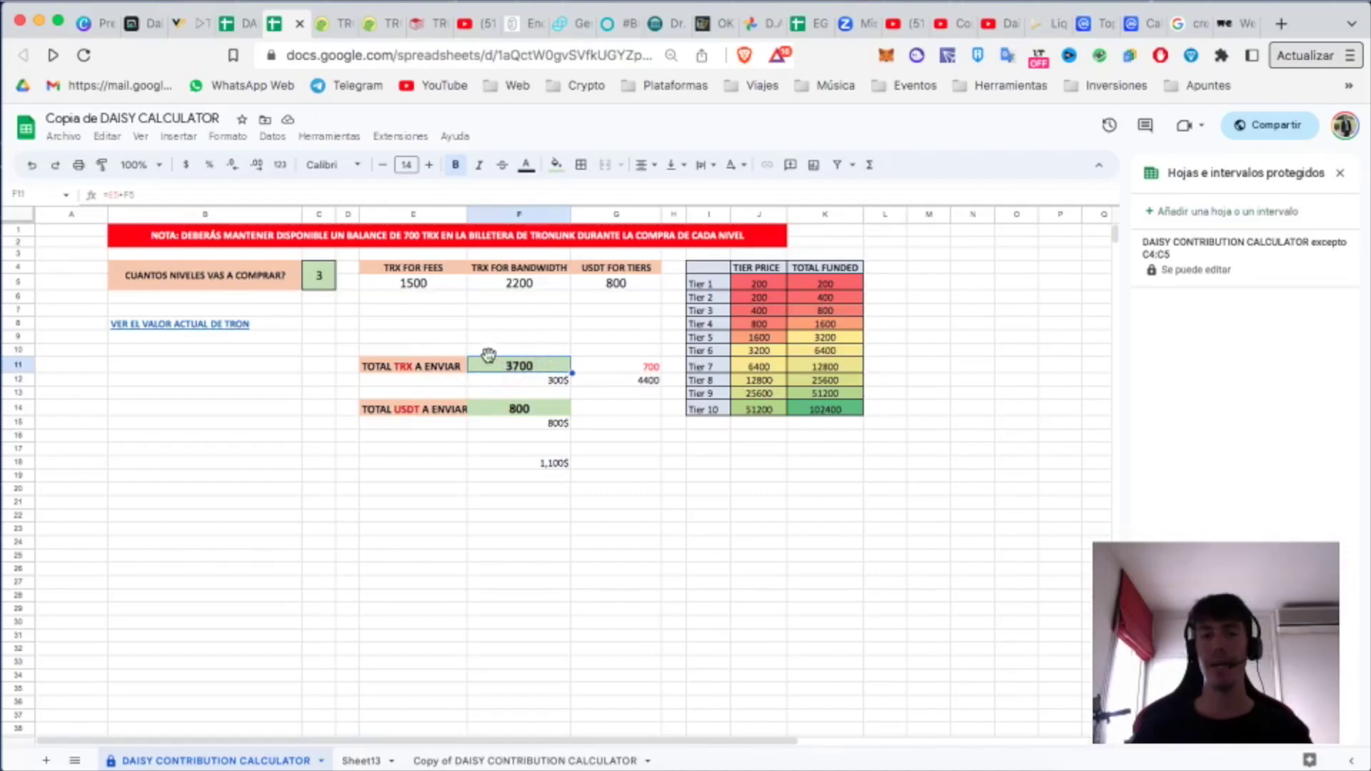
Step: Review the red 700 reserve, the 4400 below it, the dollar amount for TRX, and the total TRX and USDT to send
click(654, 367)
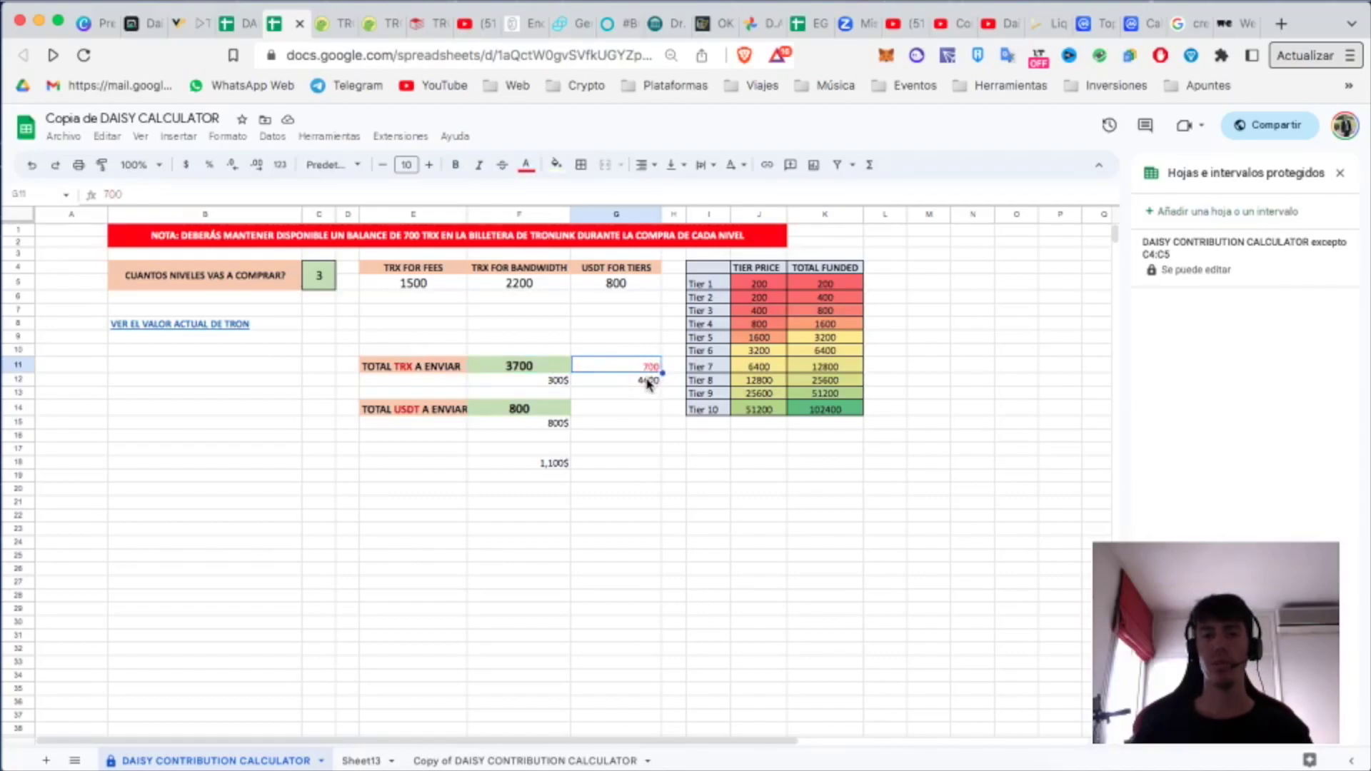
click(648, 380)
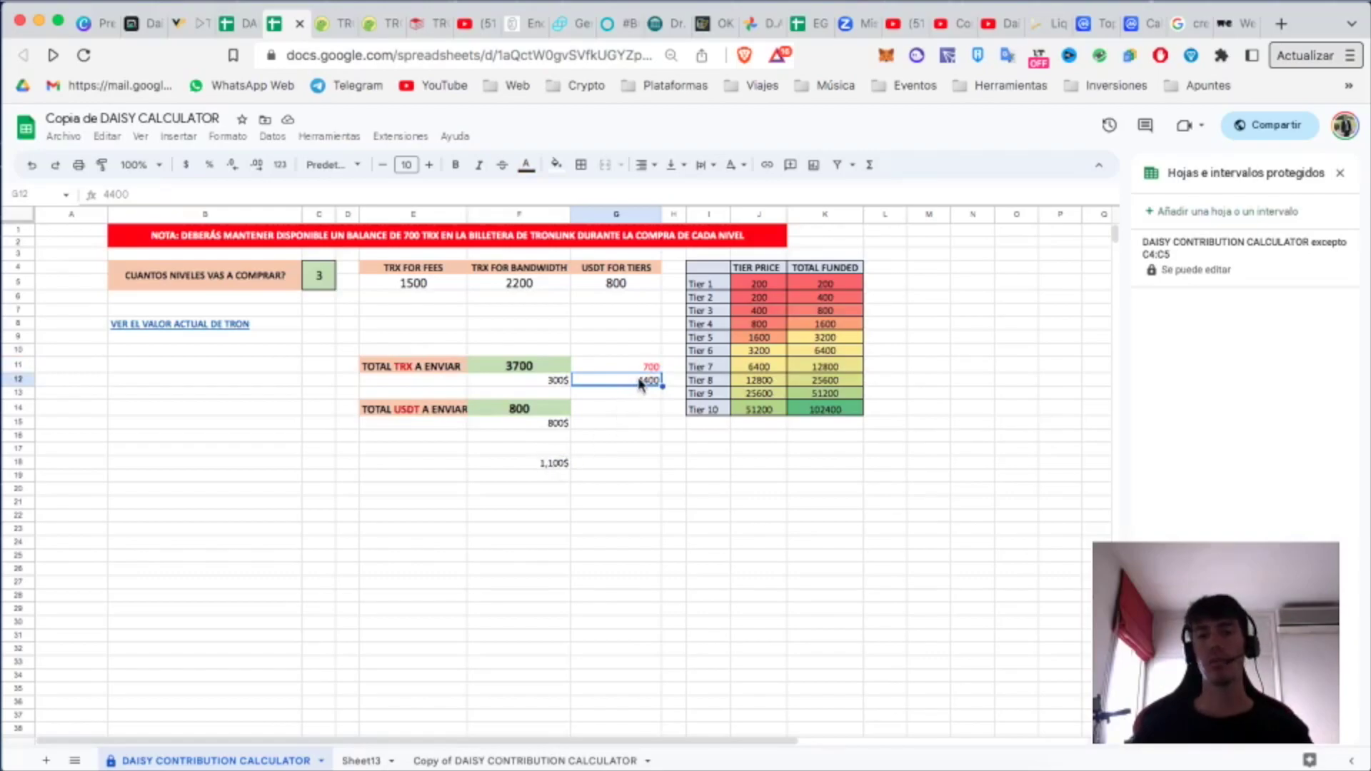
click(553, 384)
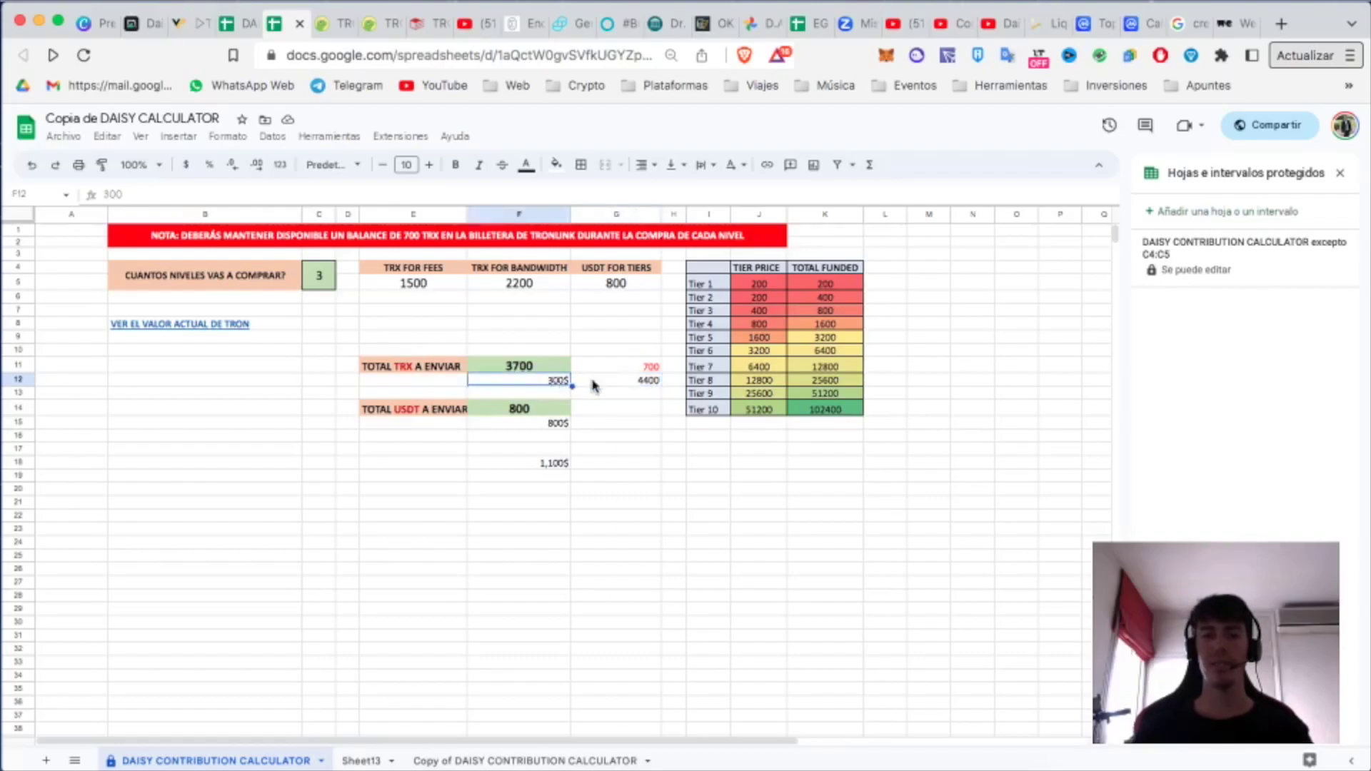
key(Right)
click(550, 385)
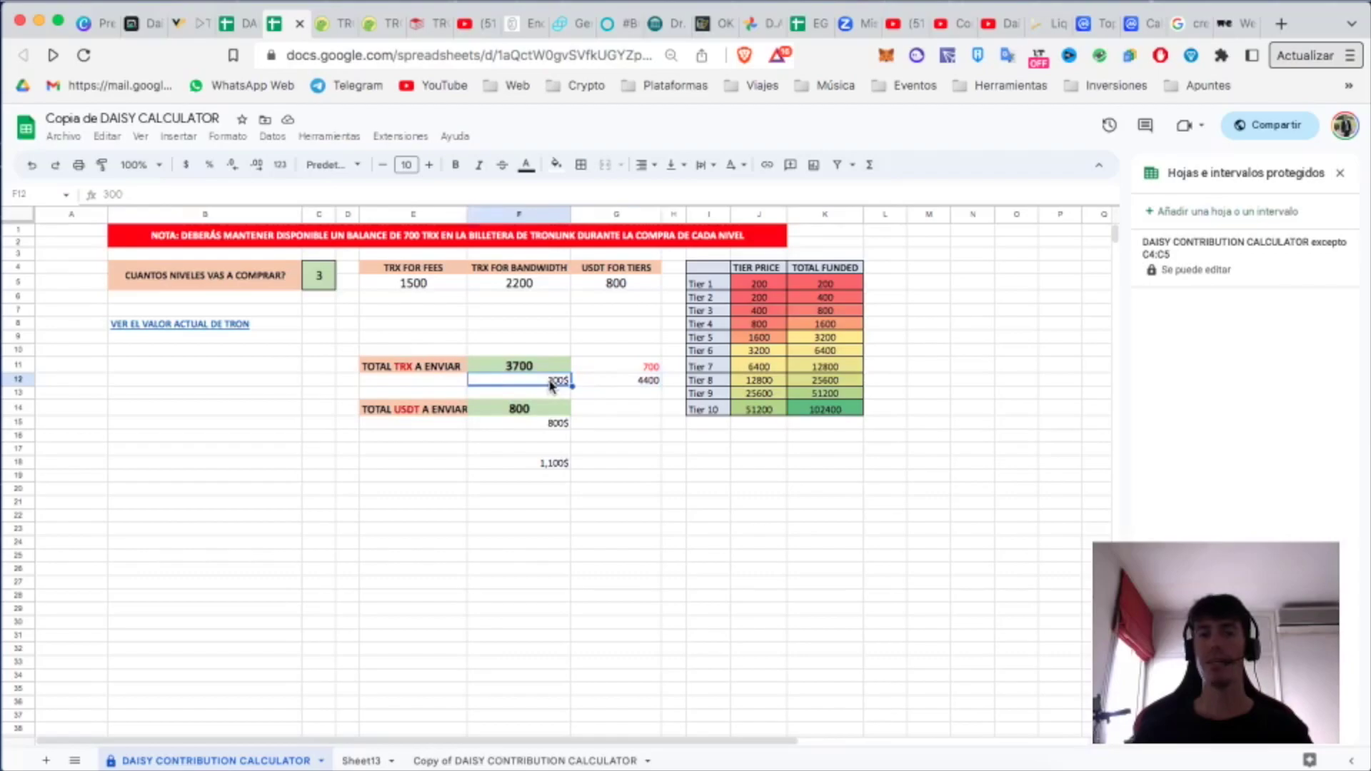
click(508, 367)
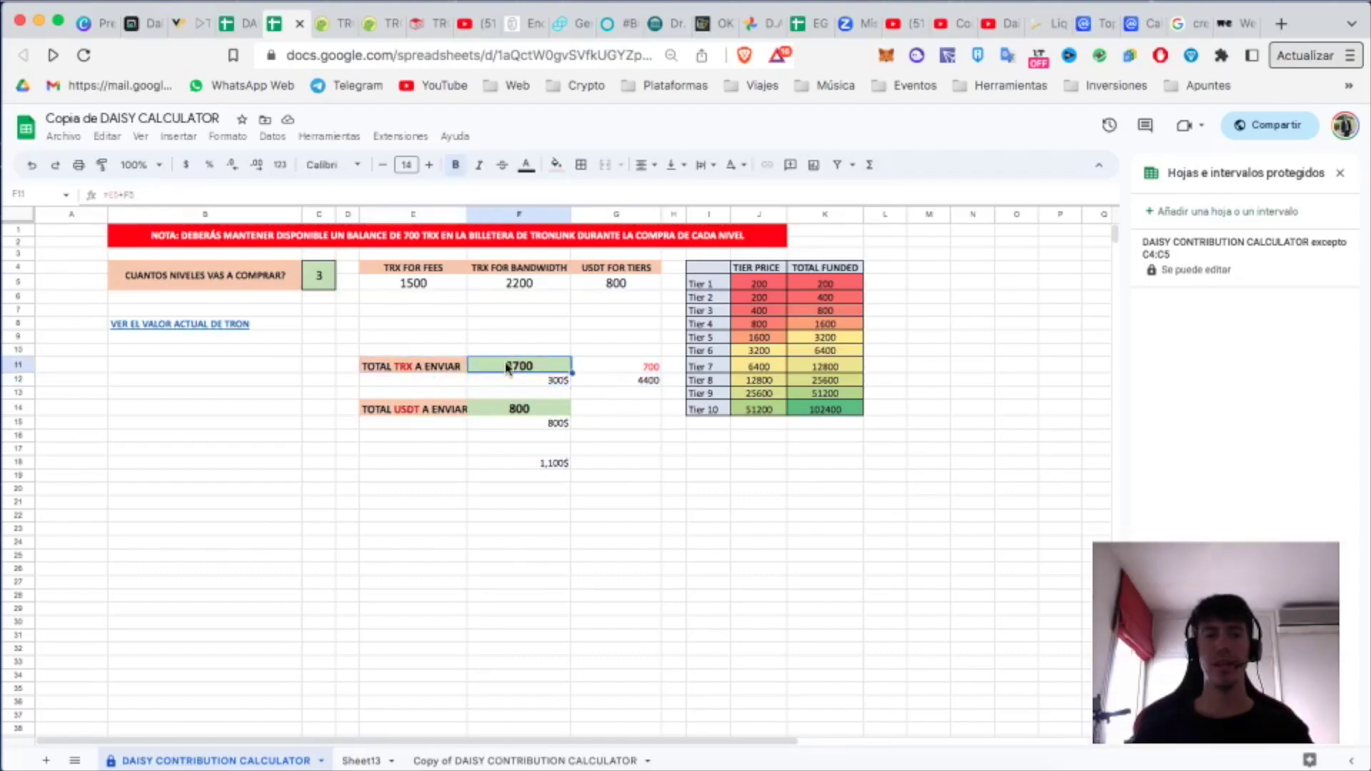
click(416, 415)
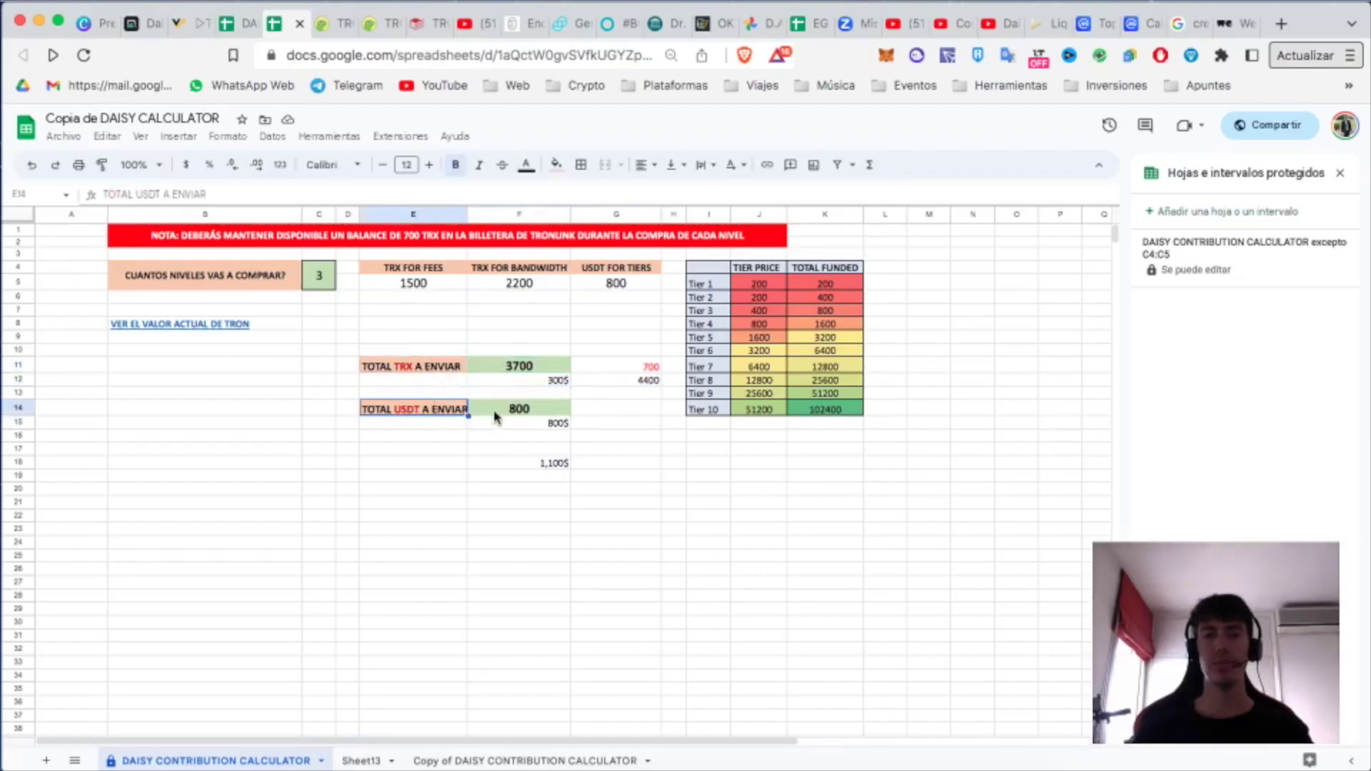
click(529, 418)
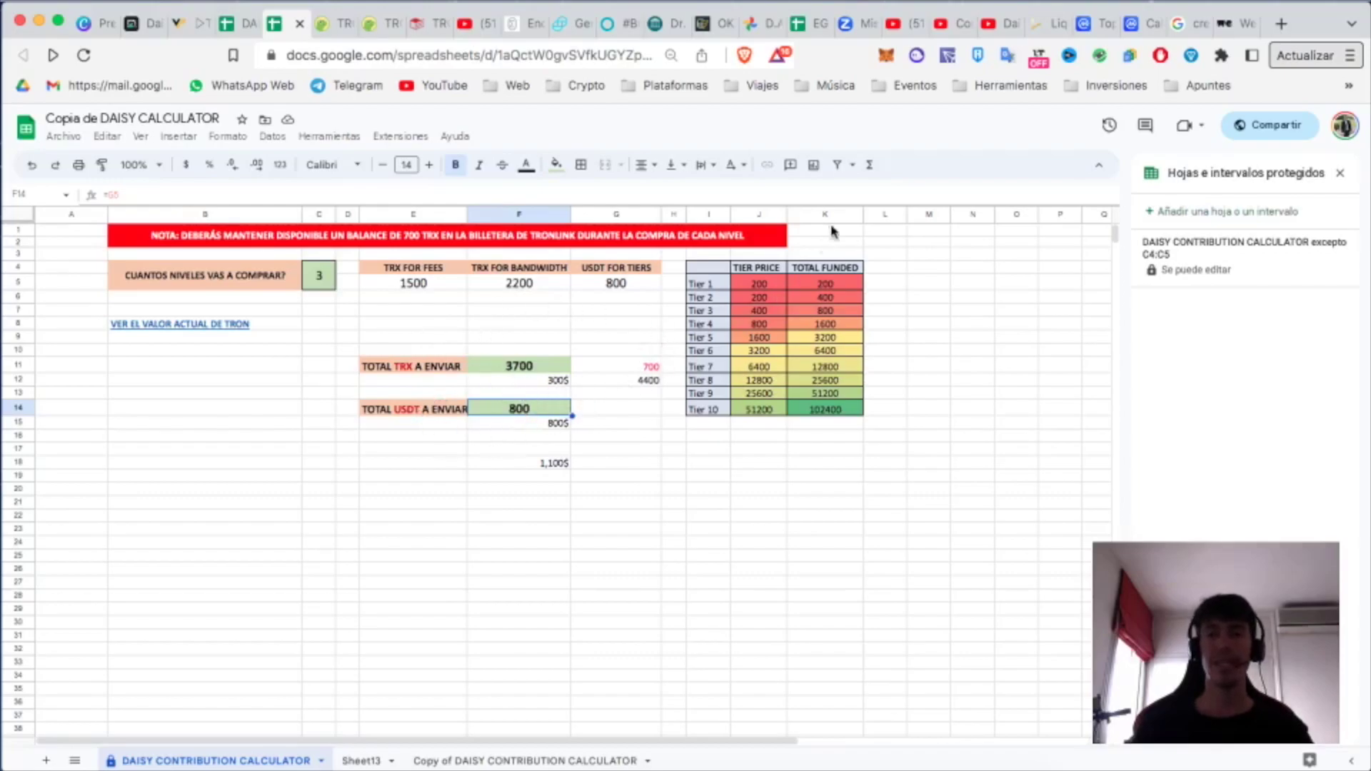
Step: From the TronLink wallet, go to TRONSCAN's Stake 2.0 resources page and bring up the dialog for obtaining bandwidth
click(948, 57)
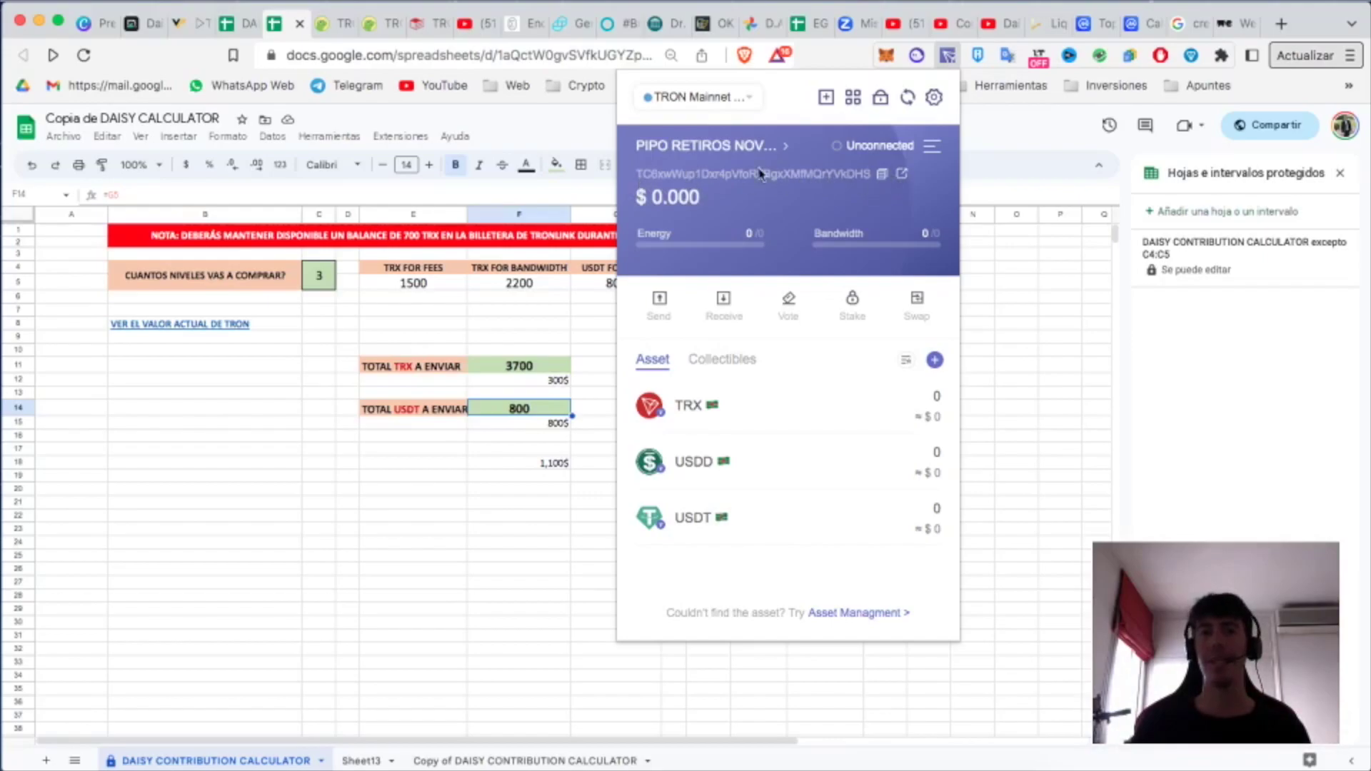
drag(636, 174, 847, 180)
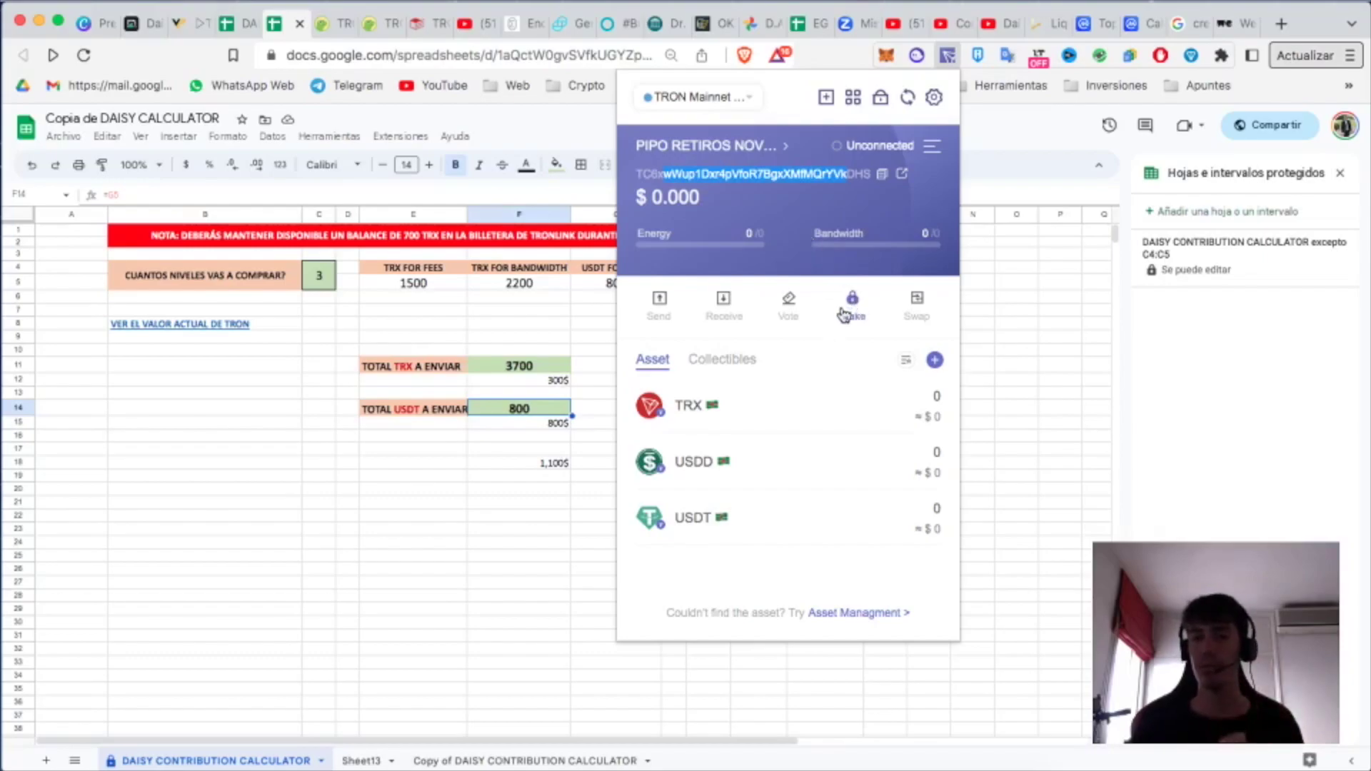
key(Escape)
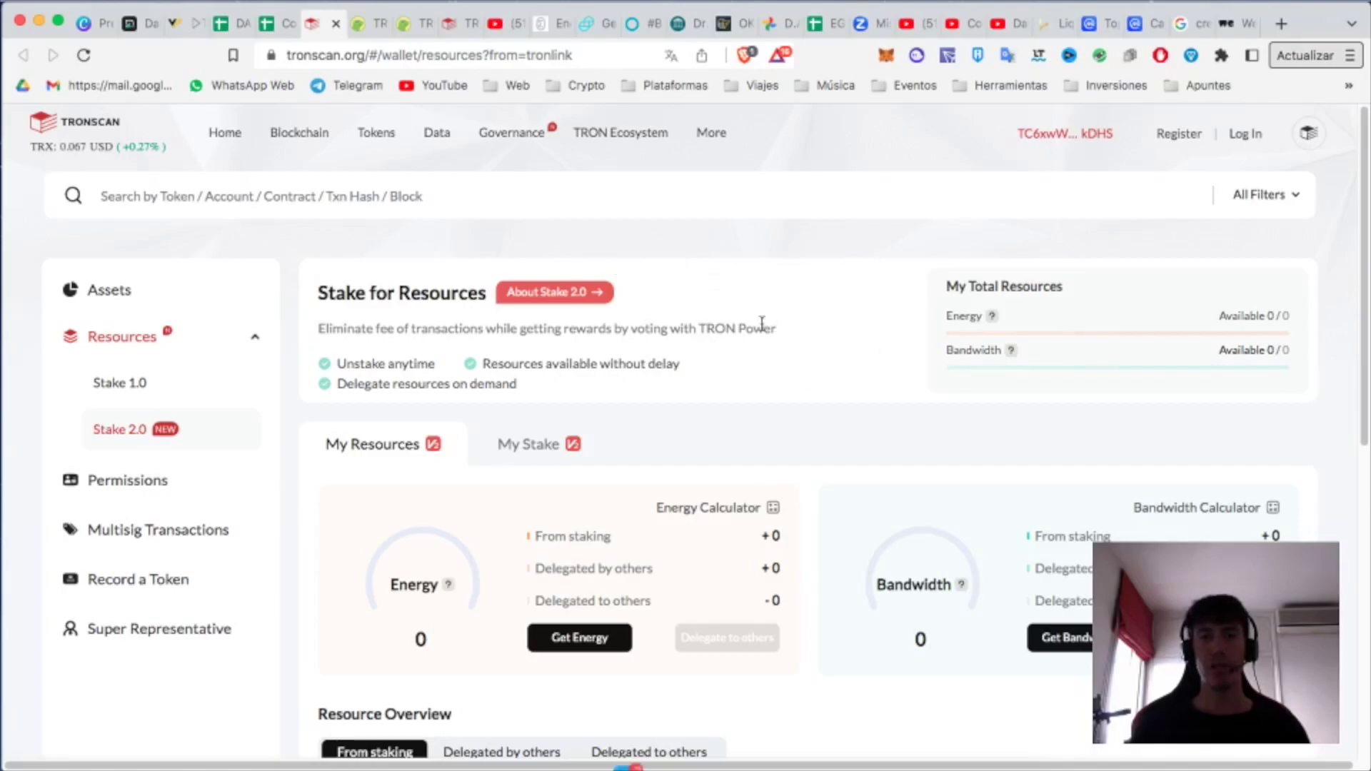
scroll(851, 377, down, 1)
click(1089, 618)
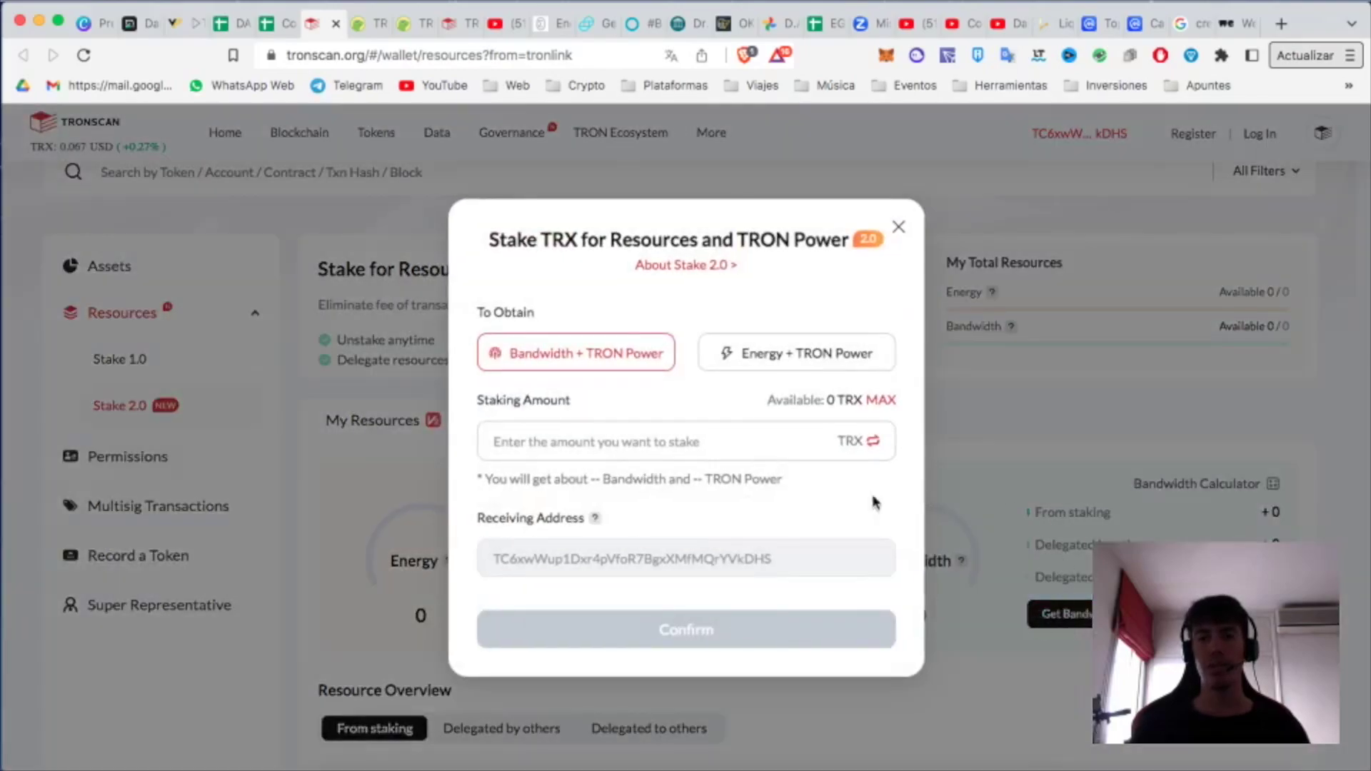
Step: Try a staking amount of 2200 TRX for Bandwidth + TRON Power and close the dialog without confirming
click(810, 352)
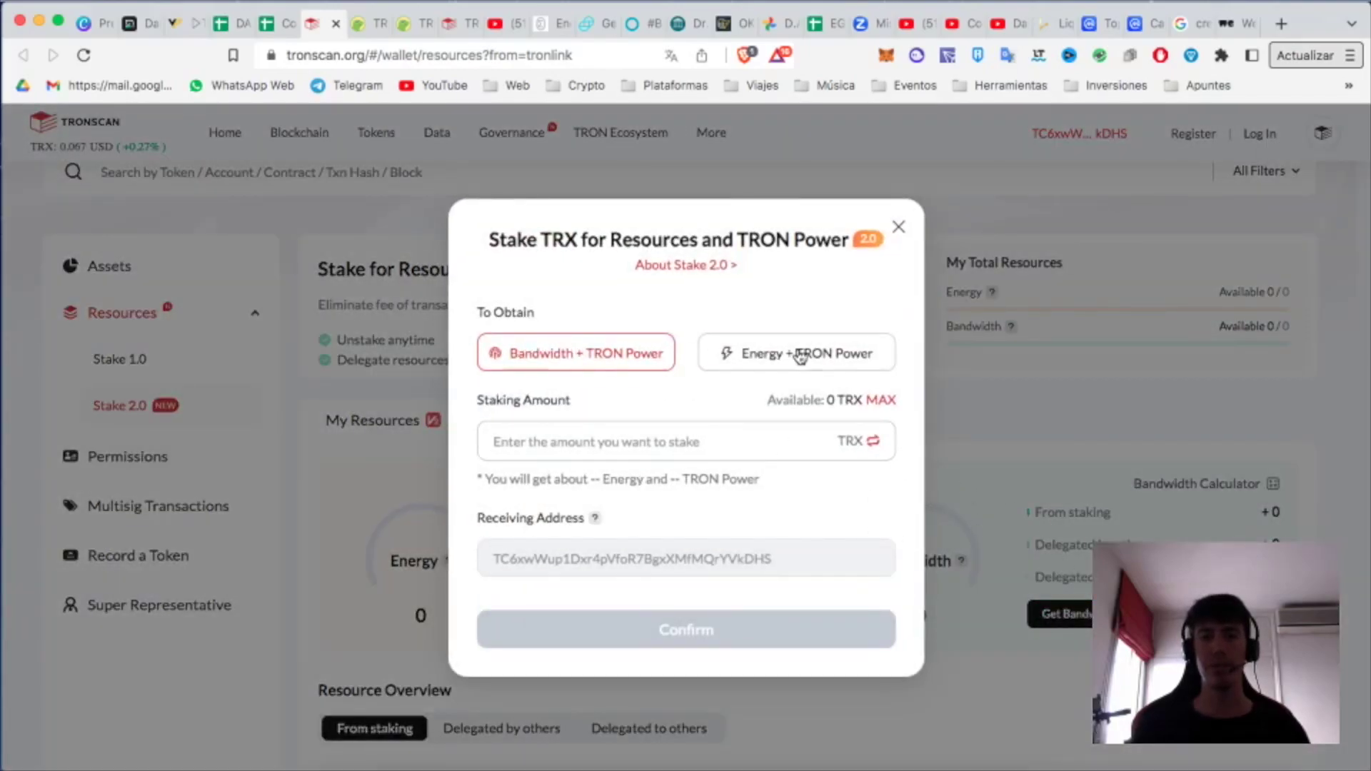
click(614, 351)
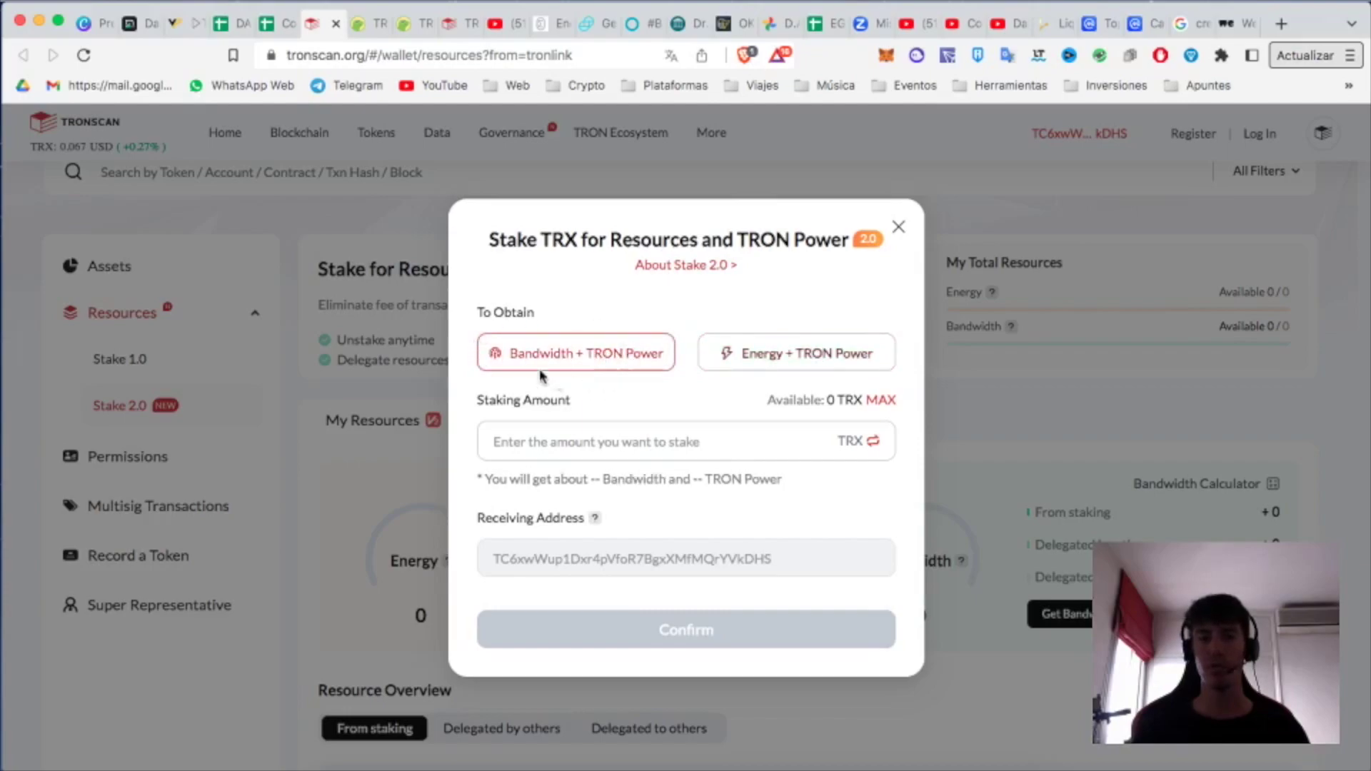
click(575, 443)
text(2200)
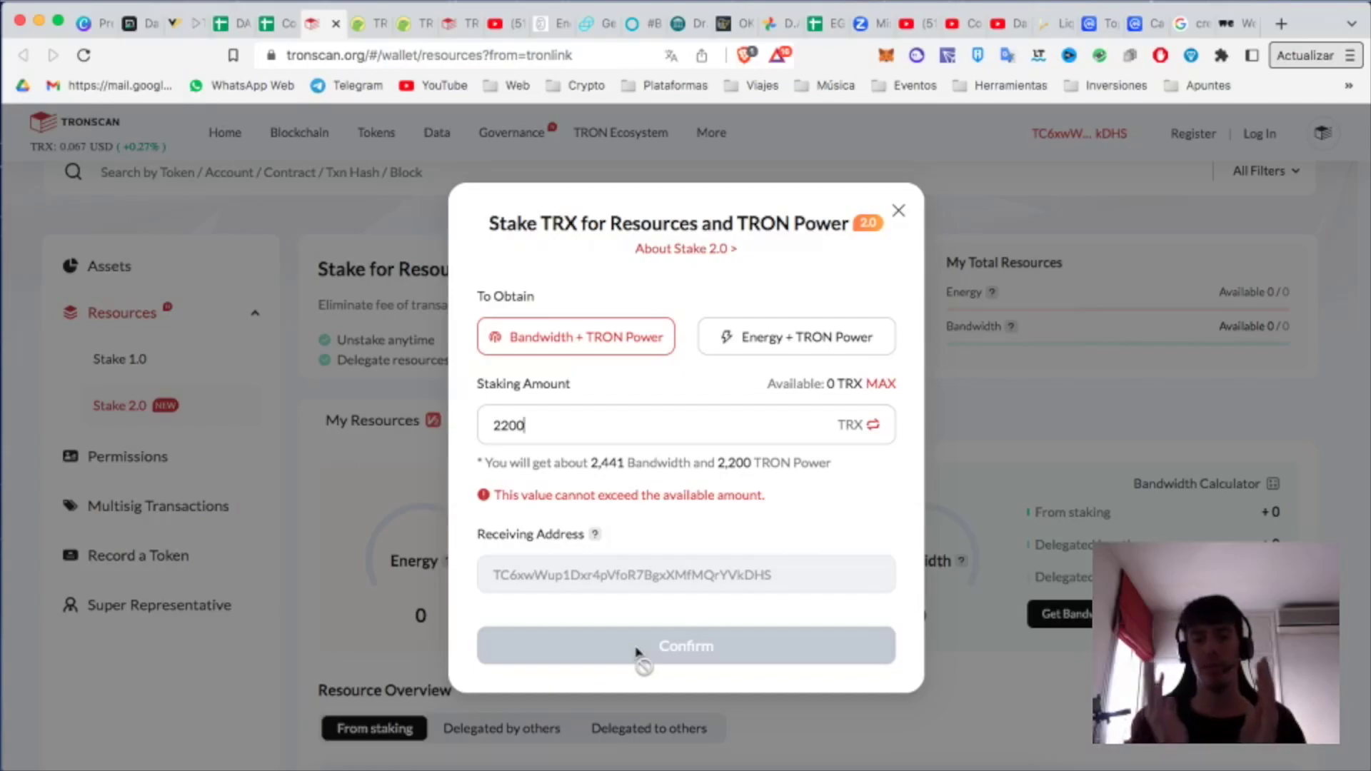
click(899, 212)
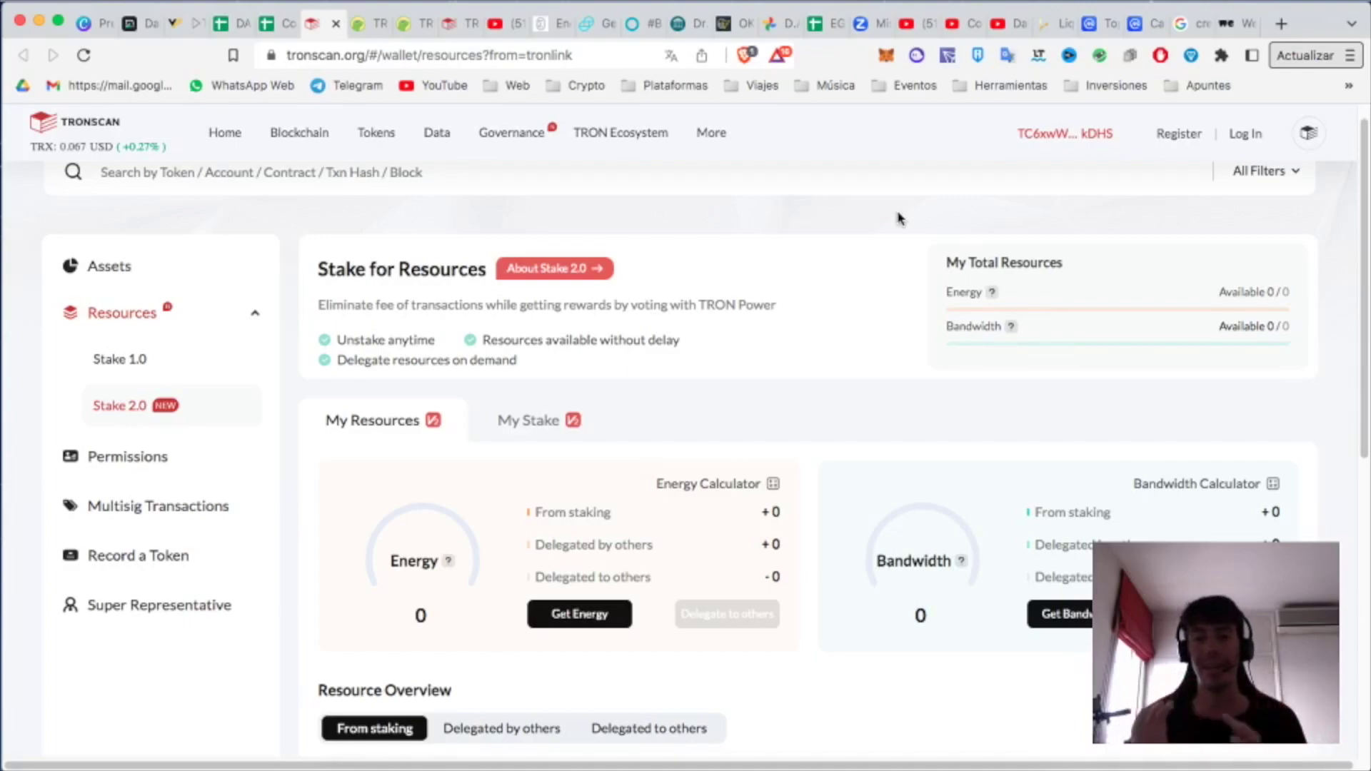
Step: Switch to the Vivir de Ingresos Pasivos guide and review section 4 on staking TRX for Bandwidth
click(947, 55)
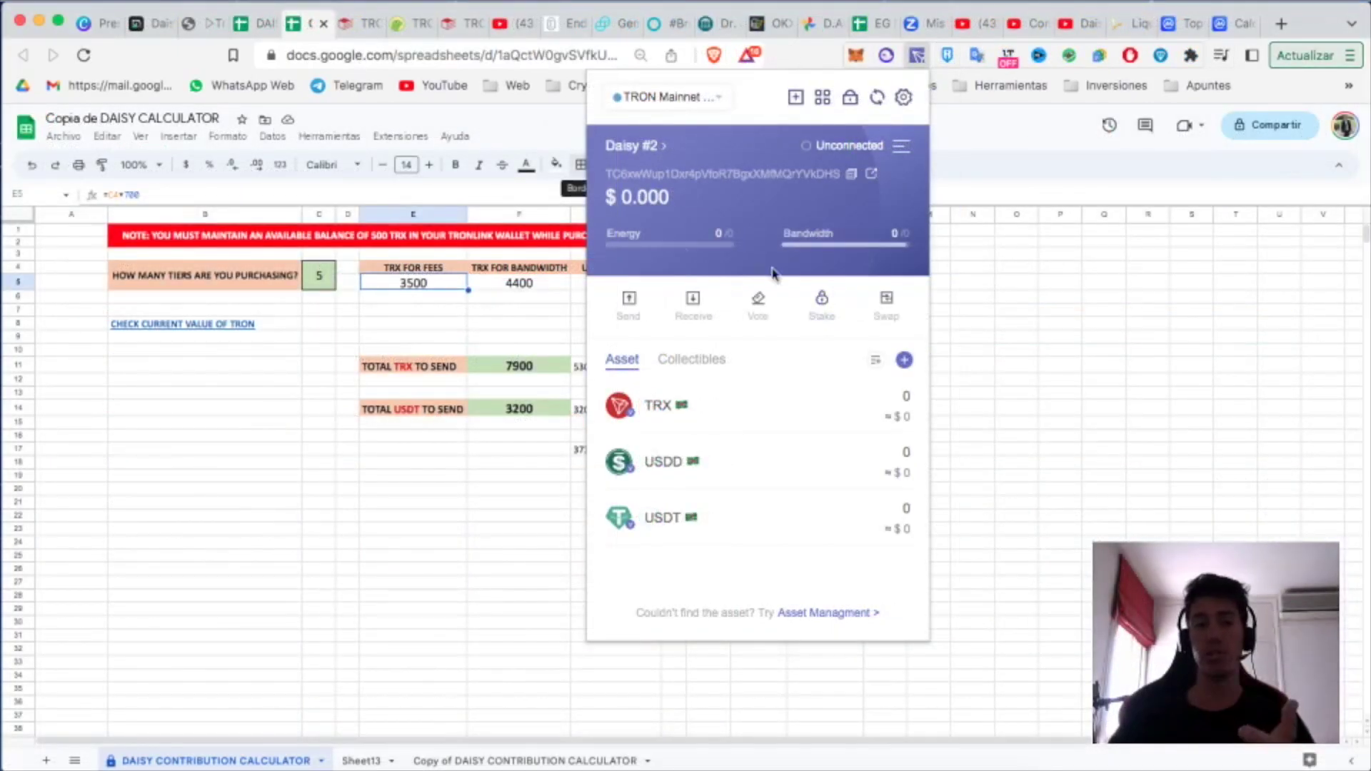
click(189, 23)
click(188, 23)
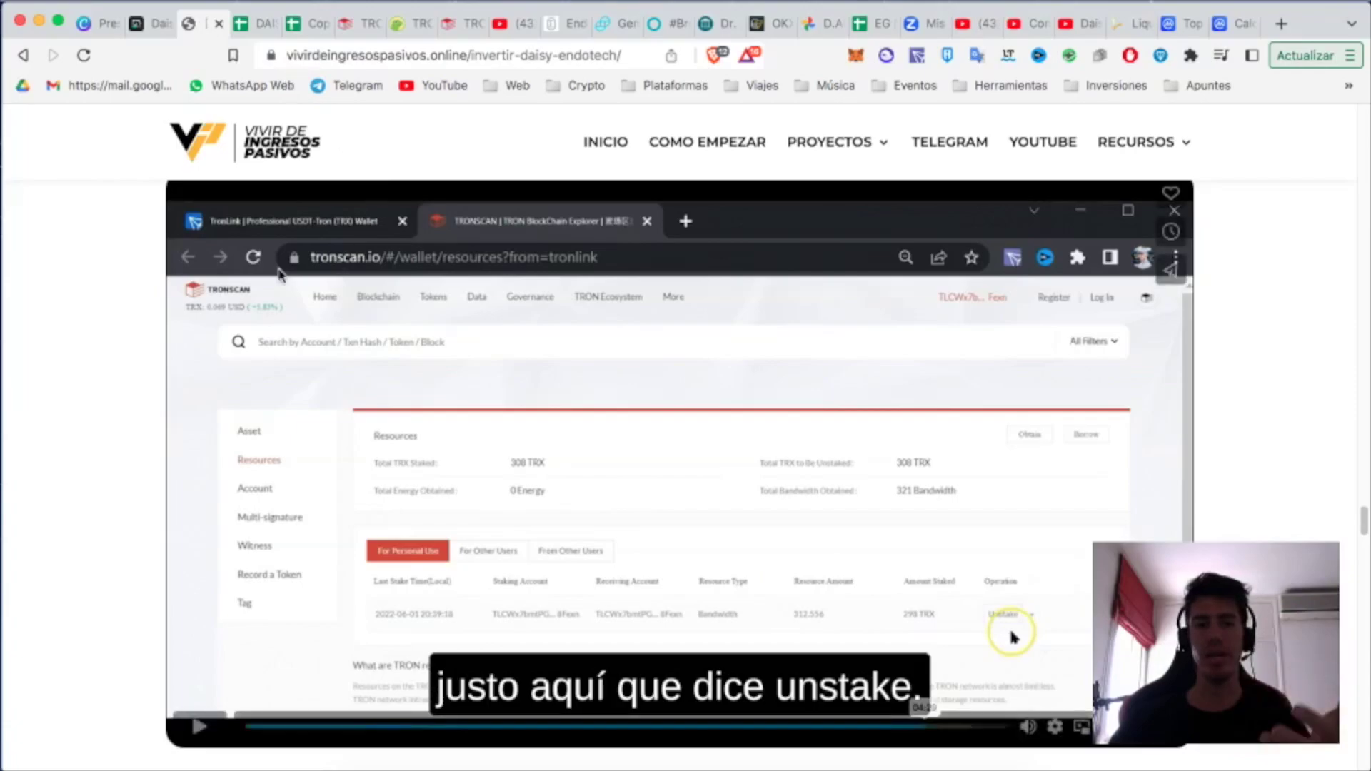
scroll(68, 324, up, 1)
scroll(72, 323, up, 5)
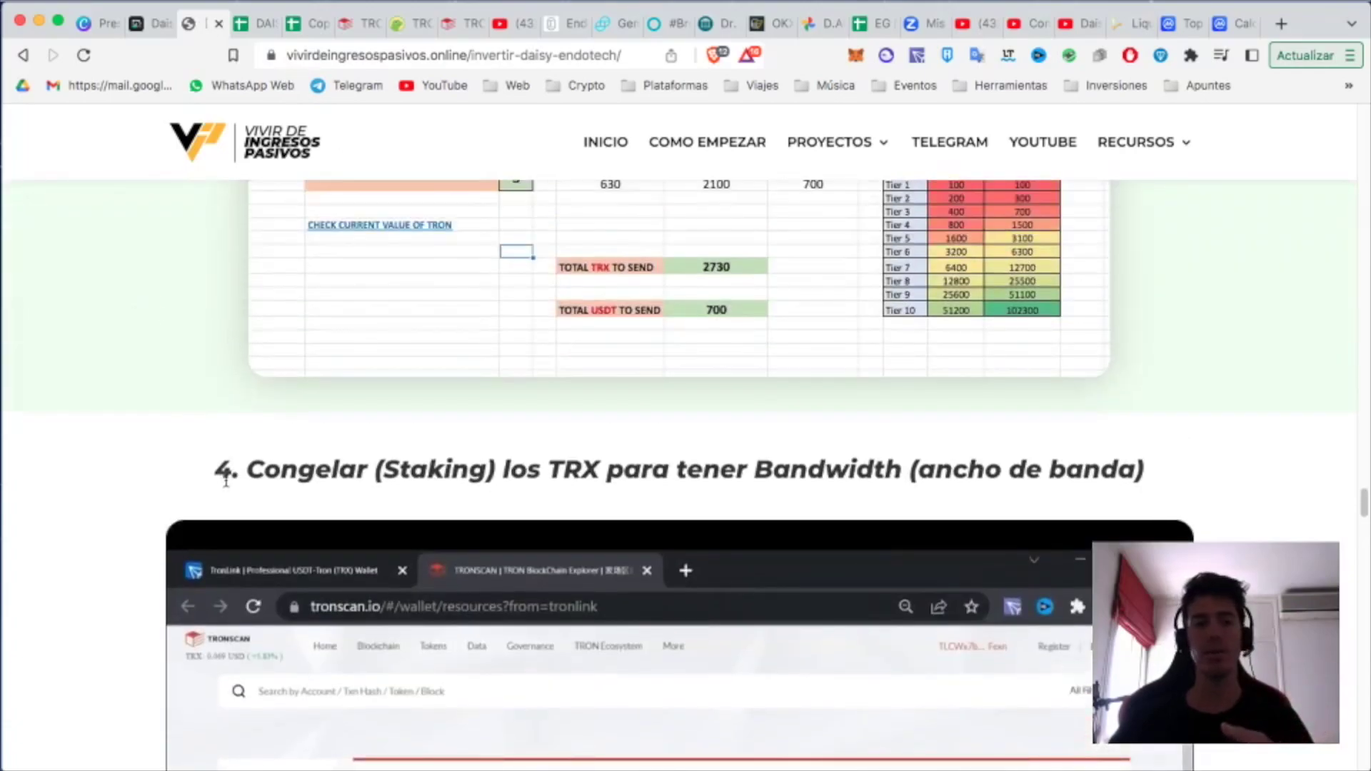
drag(215, 478, 529, 477)
click(358, 452)
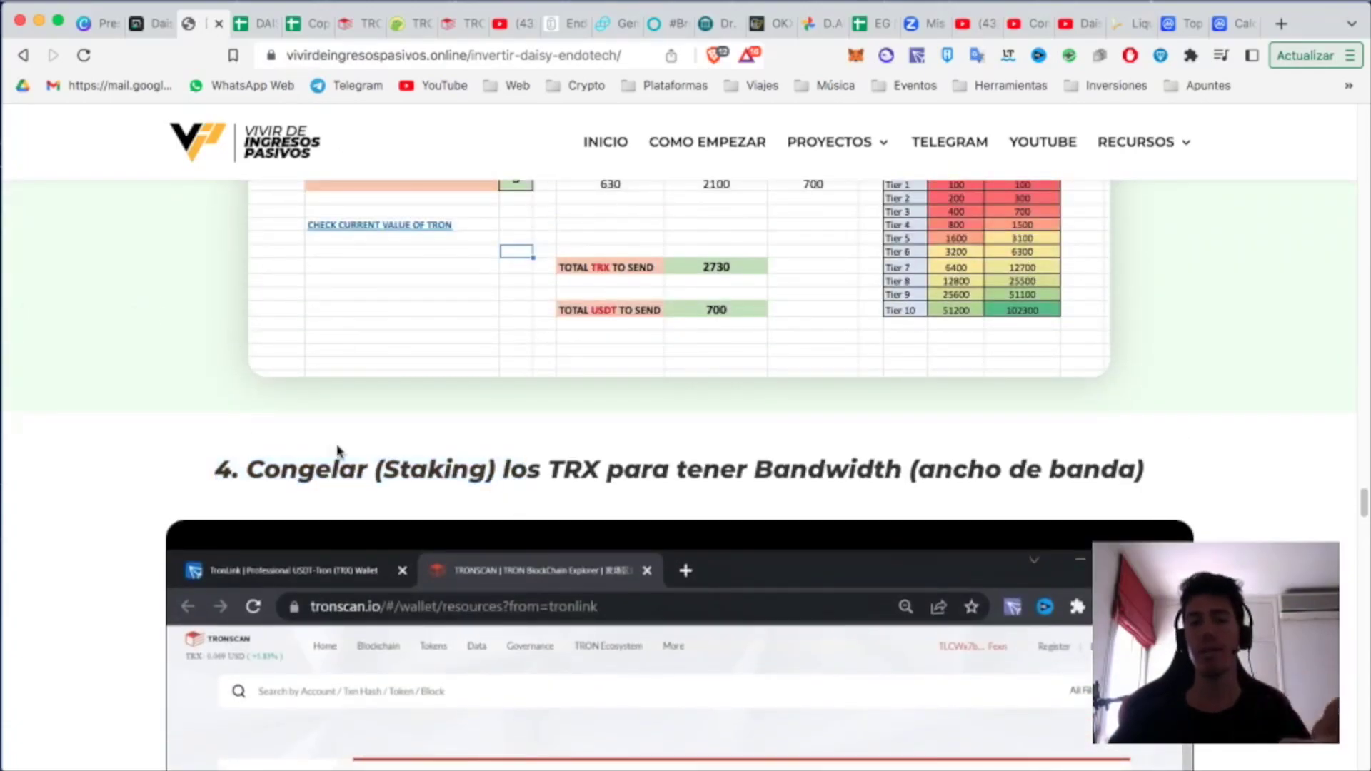
scroll(130, 448, down, 3)
scroll(131, 449, down, 12)
scroll(433, 421, up, 13)
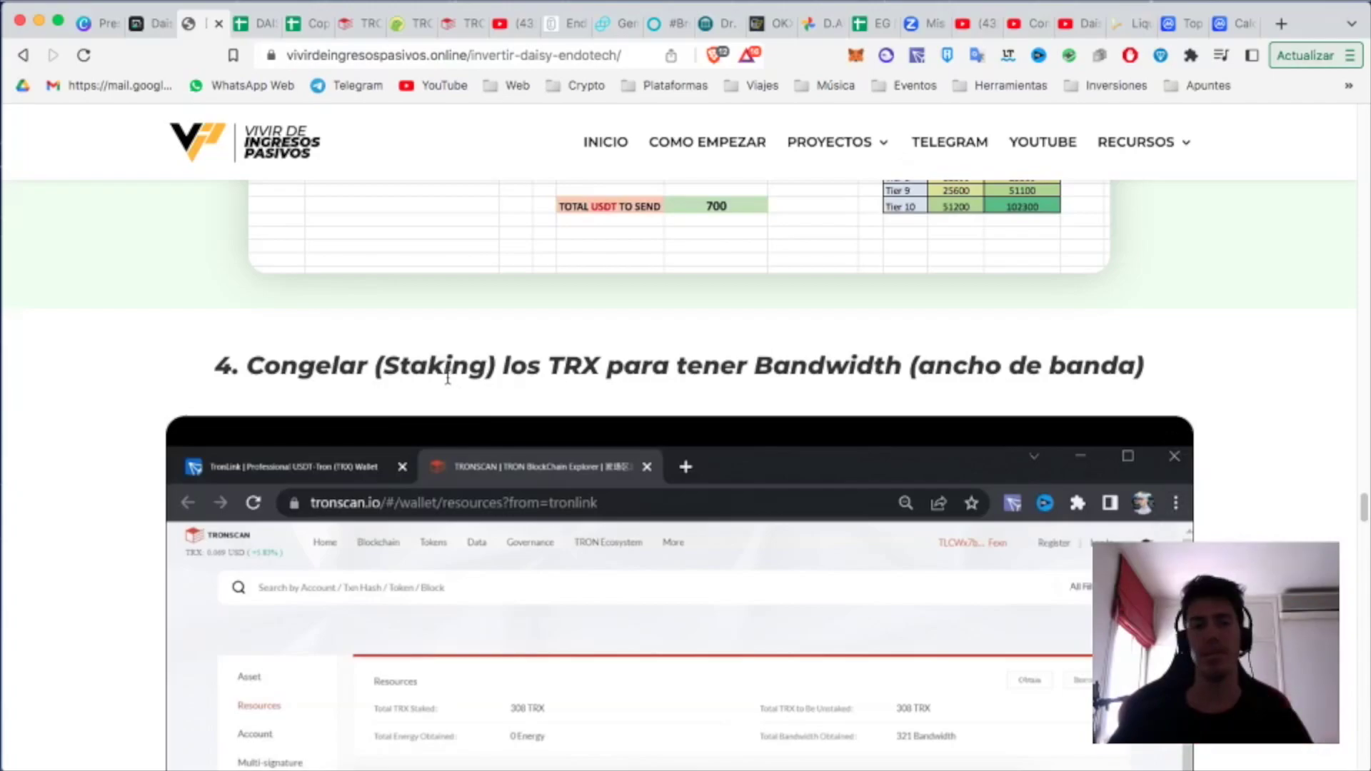
Step: Open the VIP Daisy registration link below the signup video in section 5 of the guide
scroll(448, 376, down, 12)
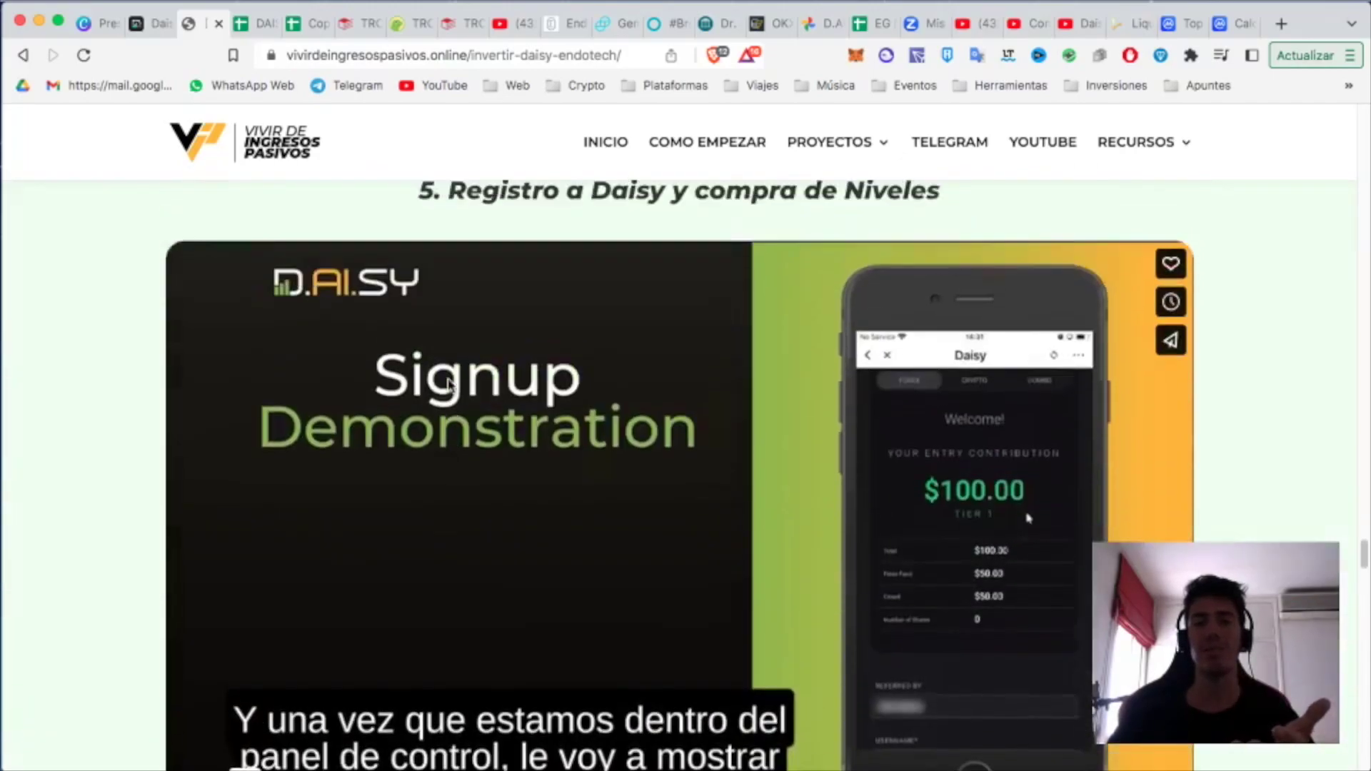
scroll(448, 383, up, 3)
scroll(727, 431, down, 10)
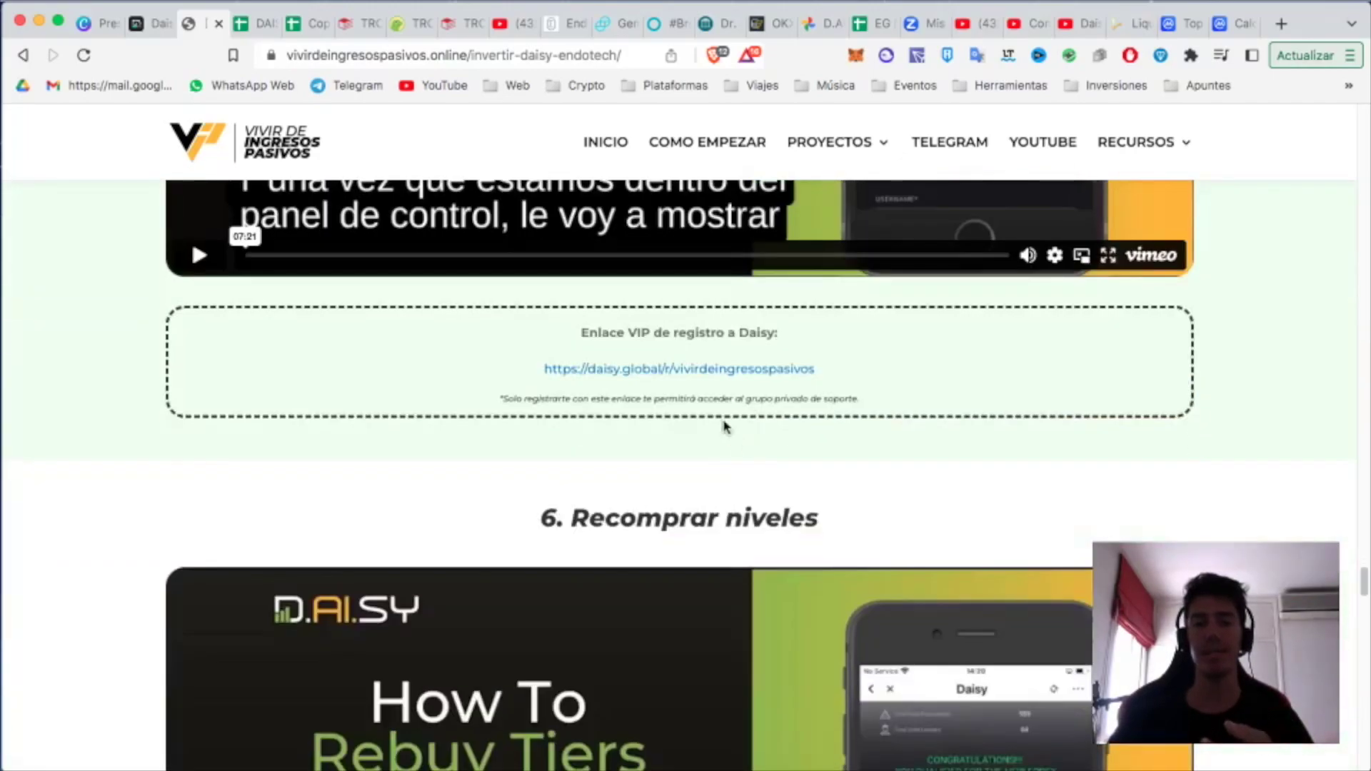
click(716, 370)
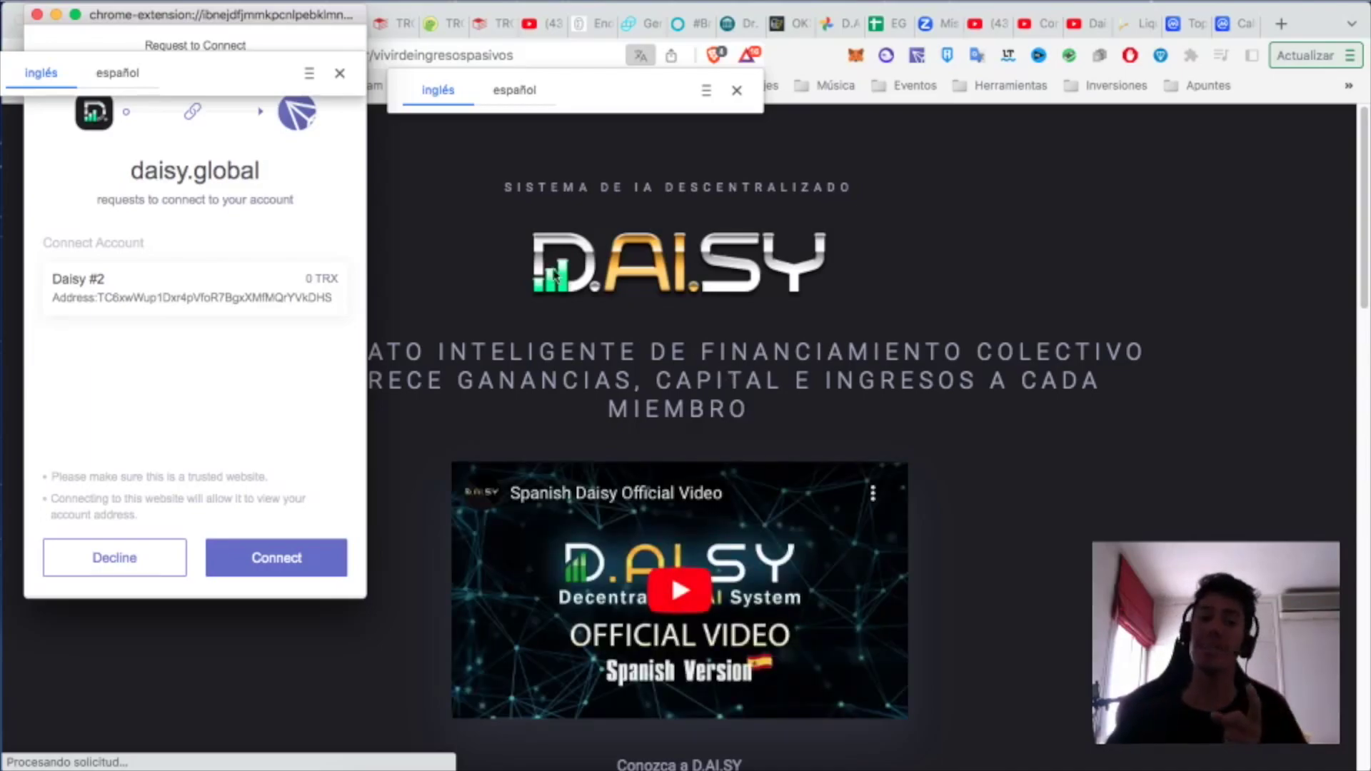
Step: Dismiss the translation prompts and connect the Daisy #2 wallet account to daisy.global
click(340, 73)
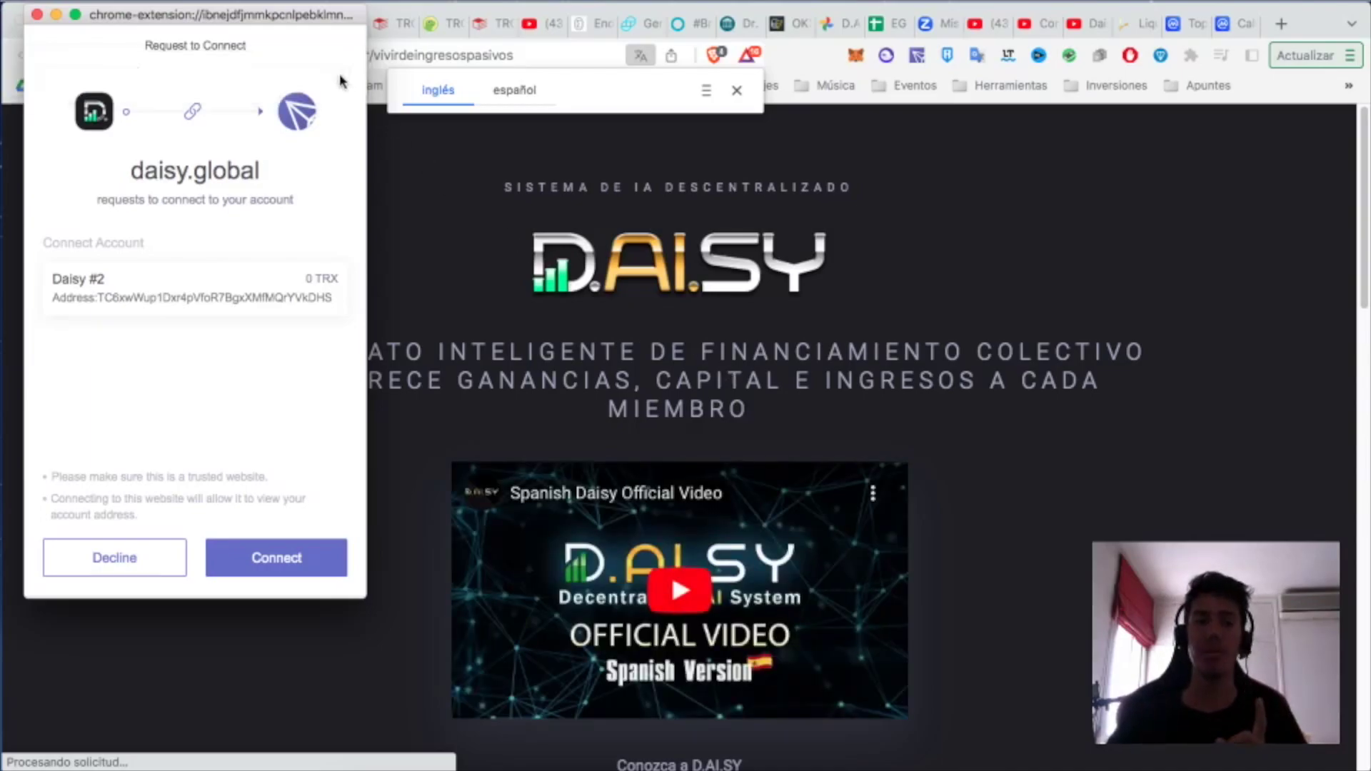
click(737, 91)
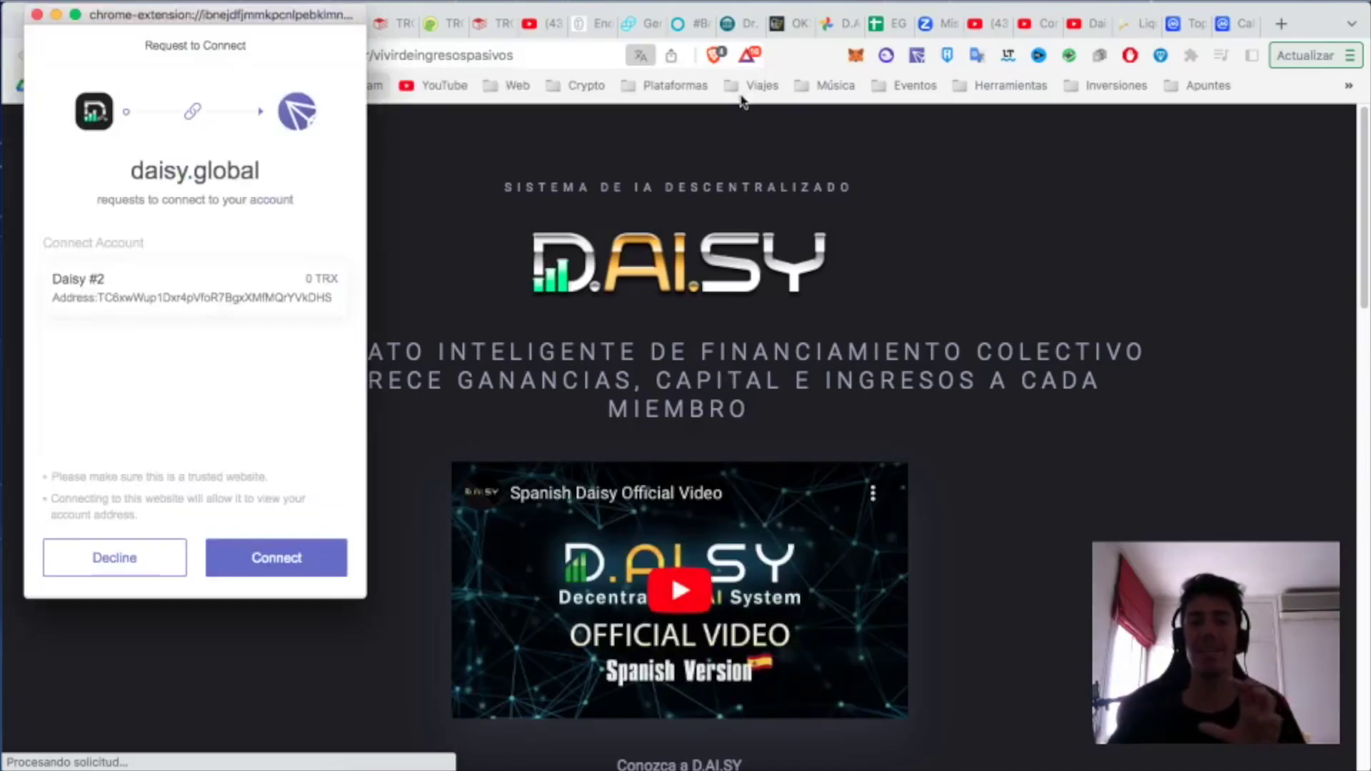
click(282, 566)
Step: Check the referrer in the registration form under the initial contribution and fill in a username
scroll(282, 566, down, 9)
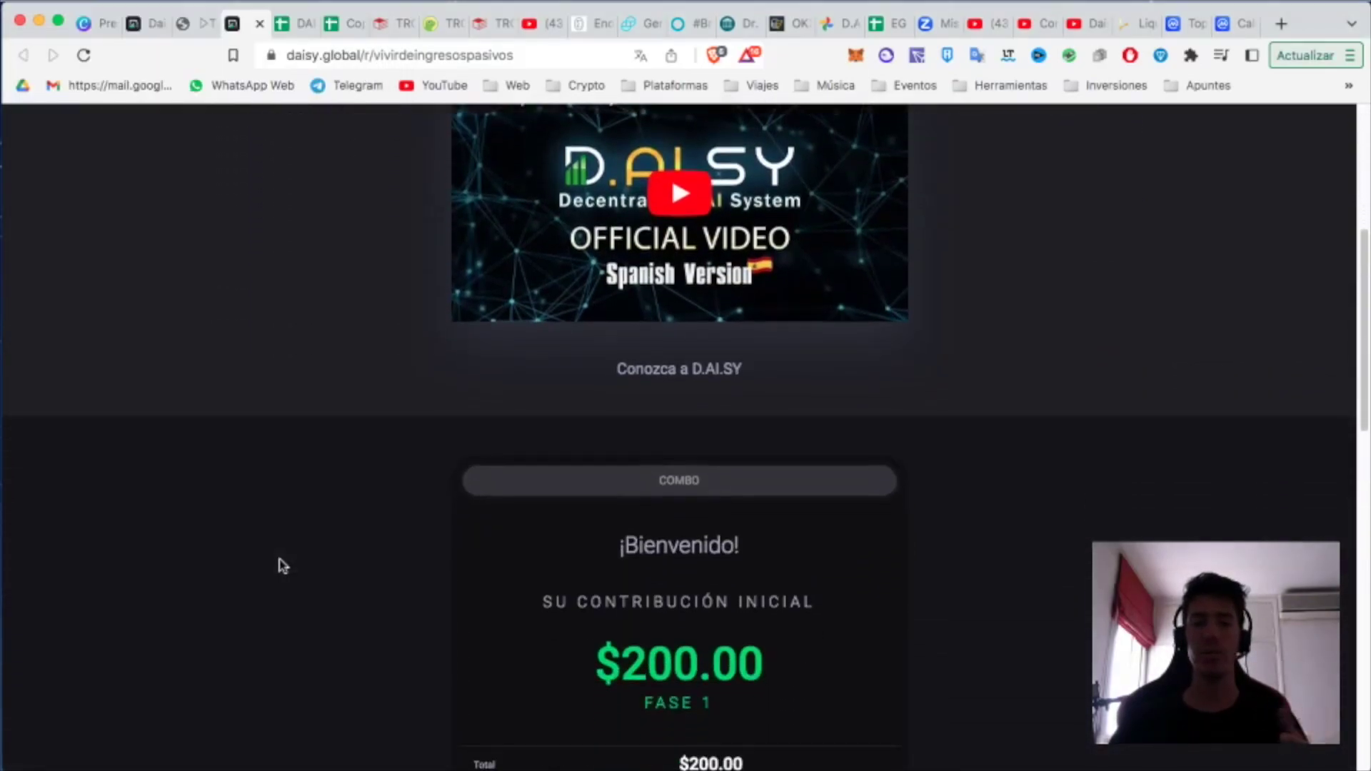
scroll(282, 566, down, 4)
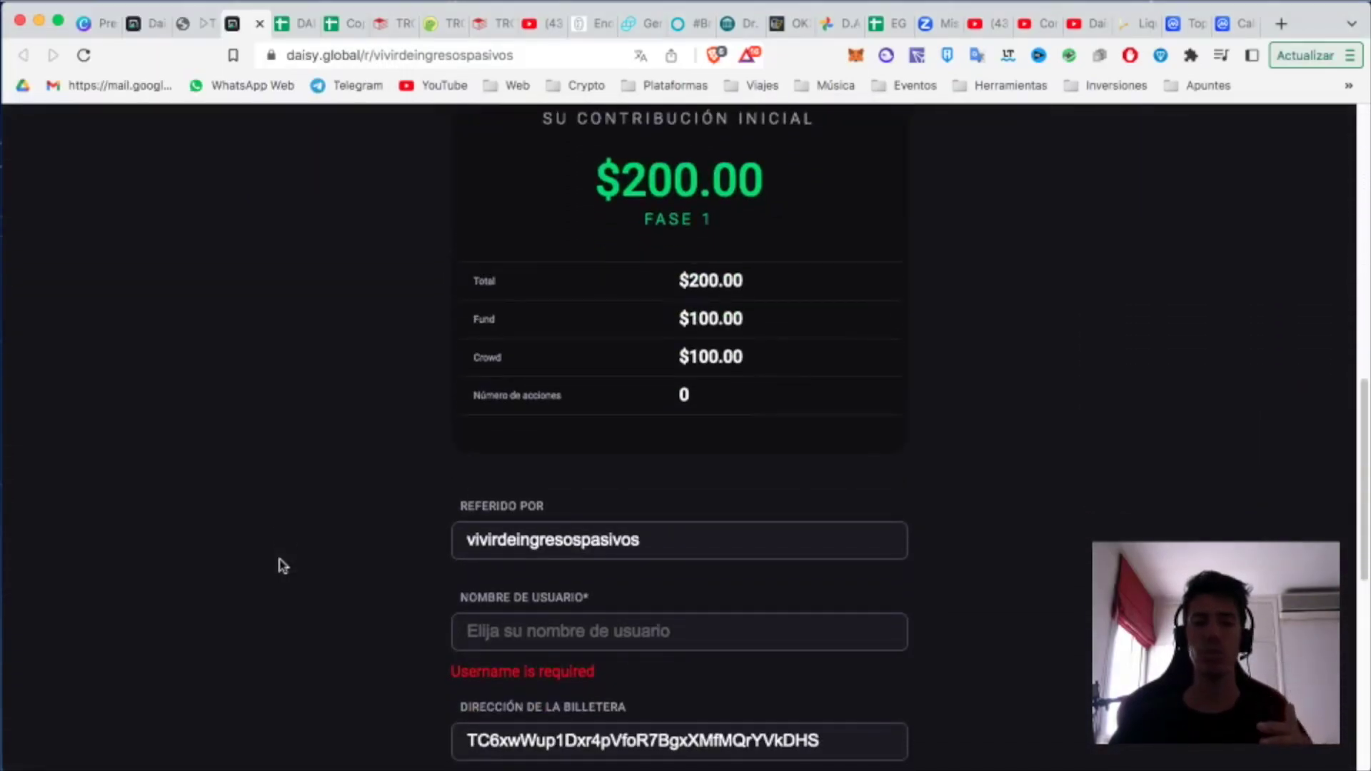
drag(476, 540, 653, 544)
click(654, 544)
click(516, 631)
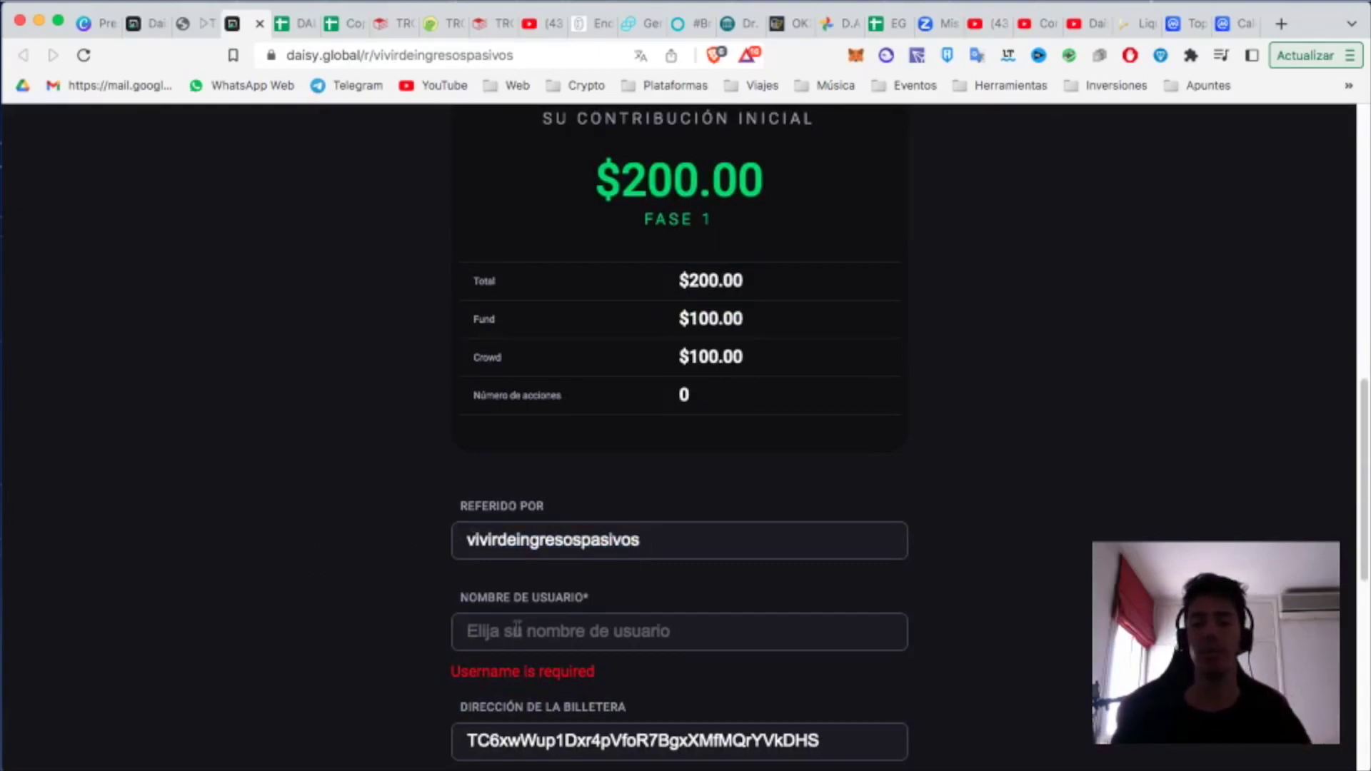
text(paquito)
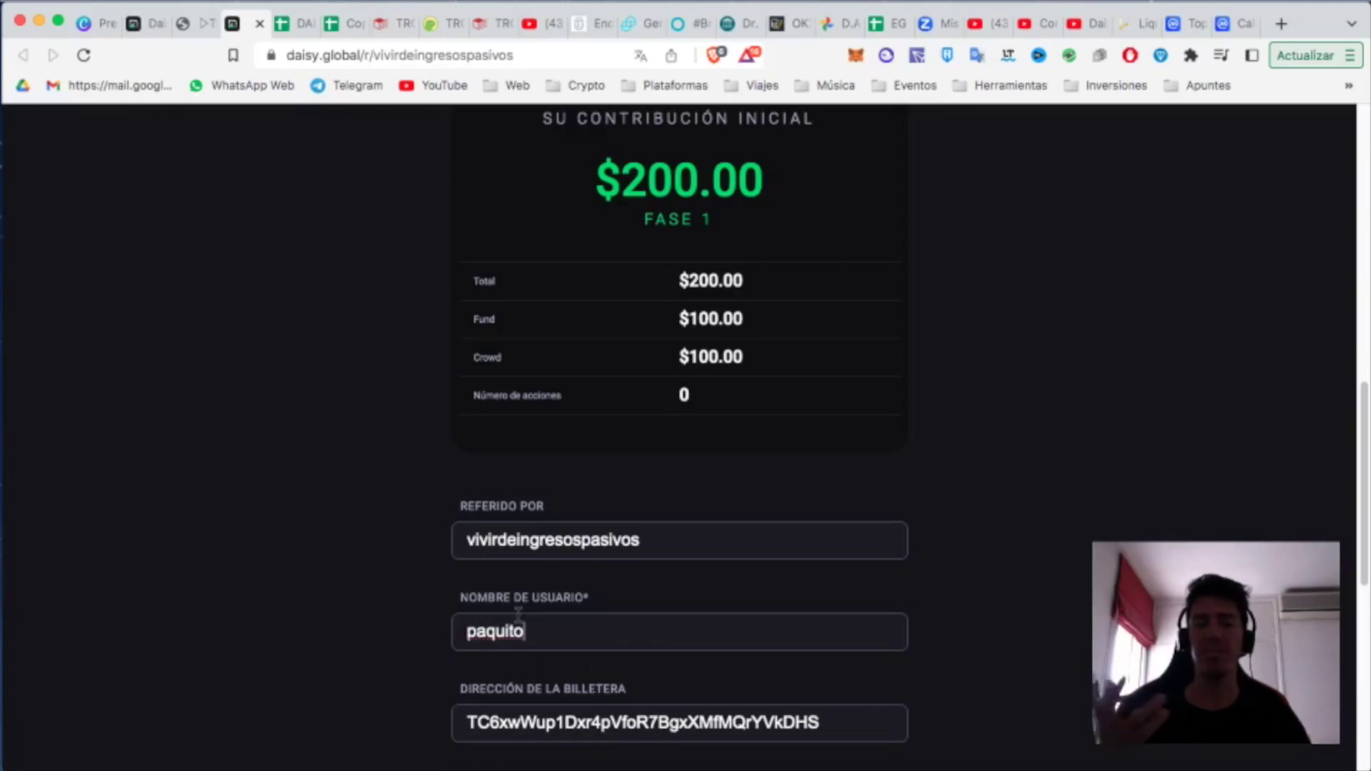
Step: Accept the required Disclaimer conditions below the wallet address on the registration form
scroll(519, 621, down, 3)
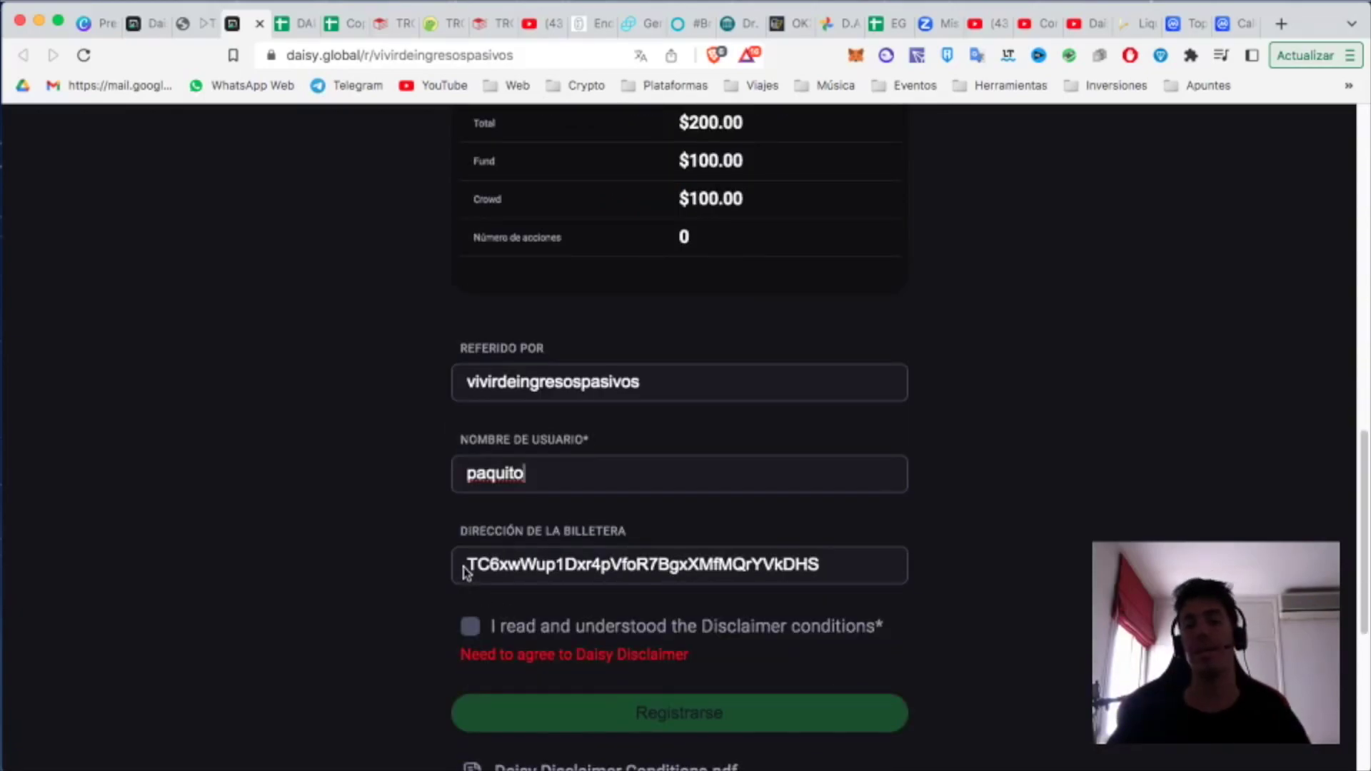
click(471, 627)
scroll(474, 625, down, 5)
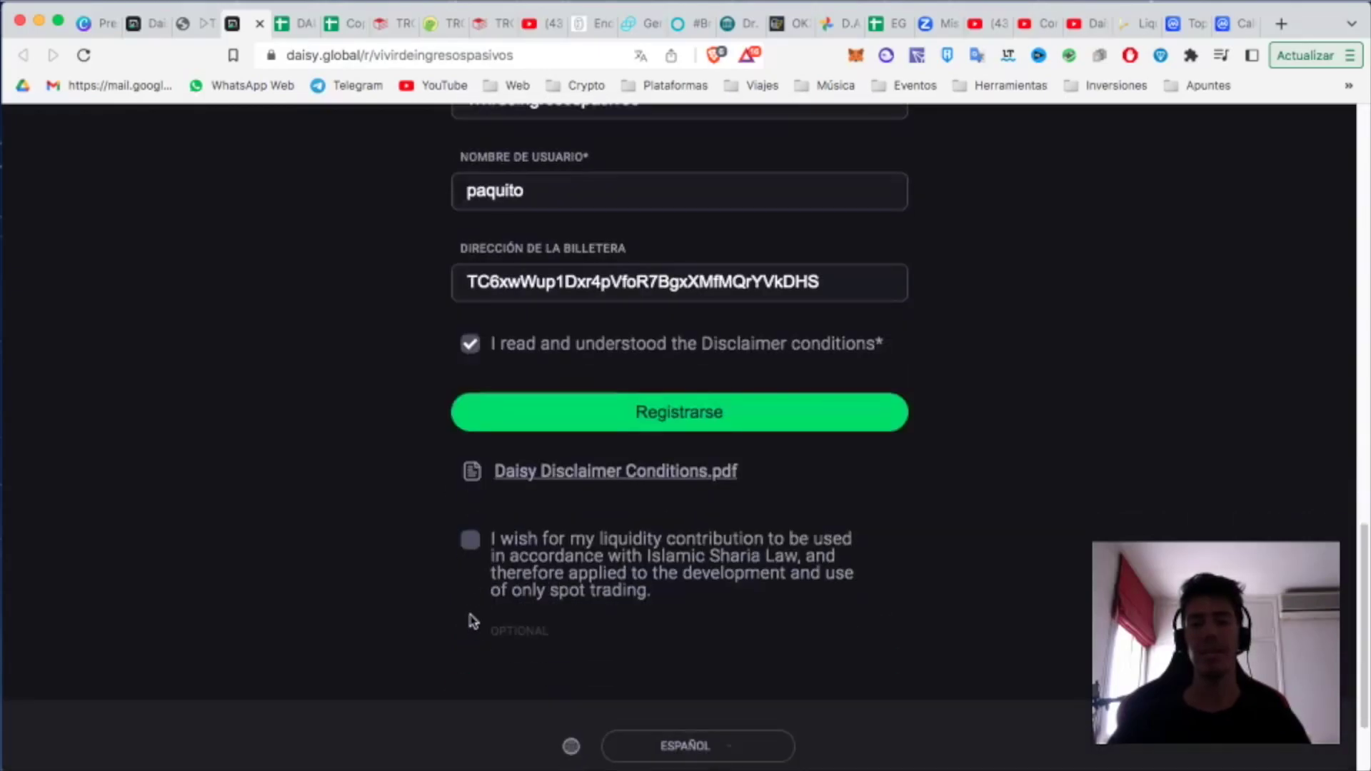